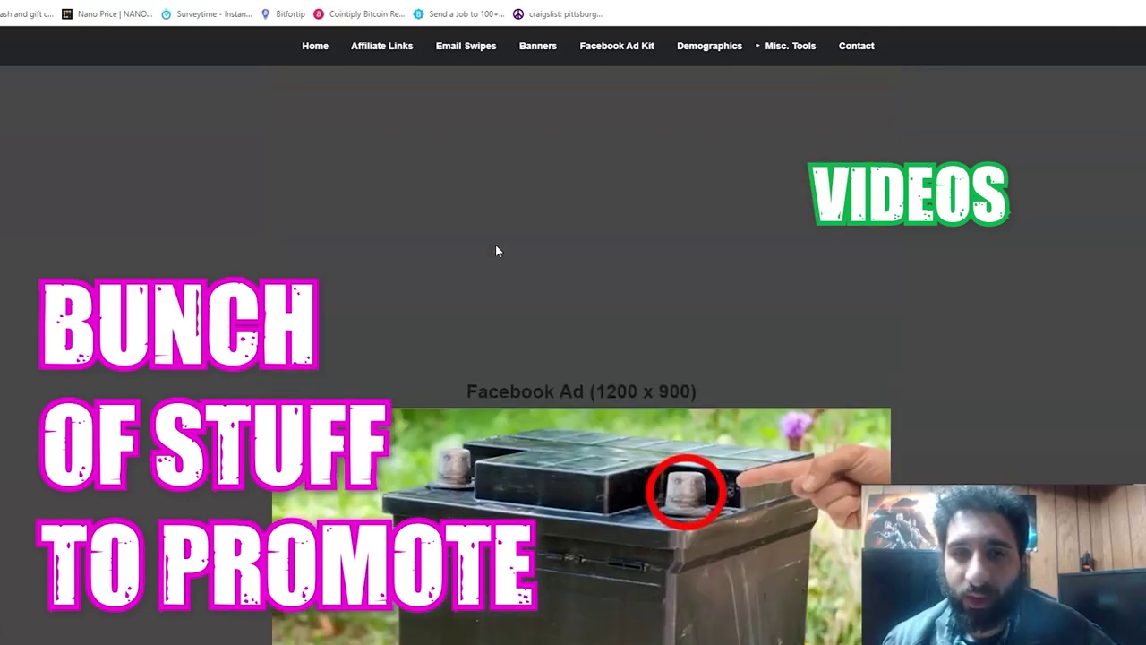
Review the EZ Battery Reconditioning affiliate resources page, covering its ad images, Facebook guidance, advertising rules and commission details.
scroll(497, 250, up, 20)
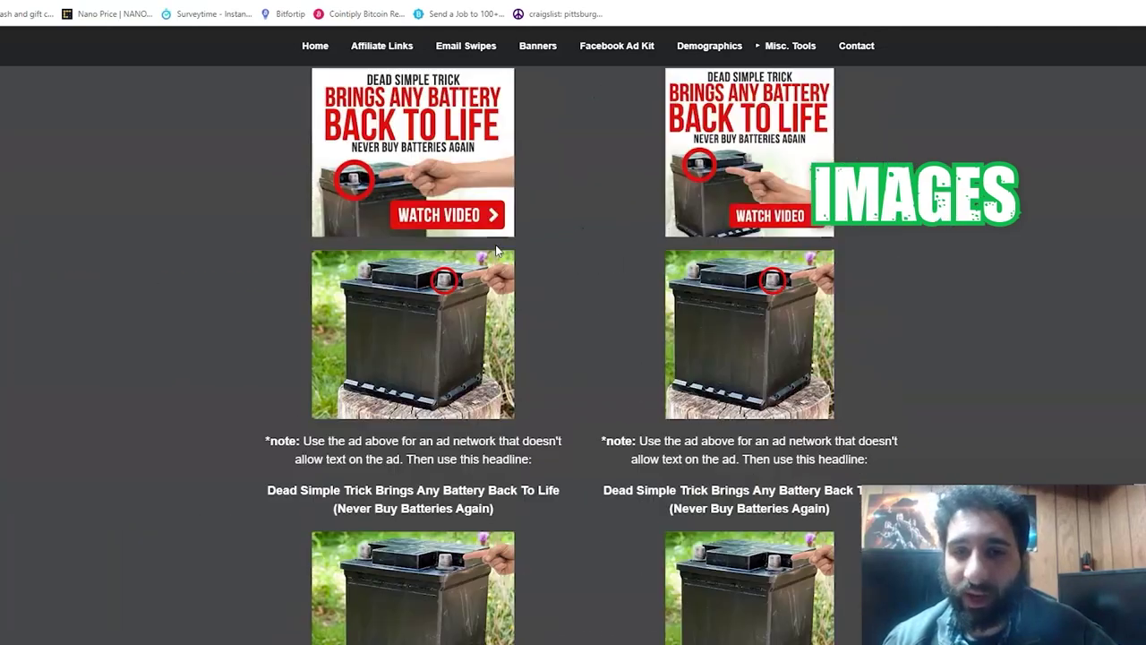
scroll(495, 245, up, 20)
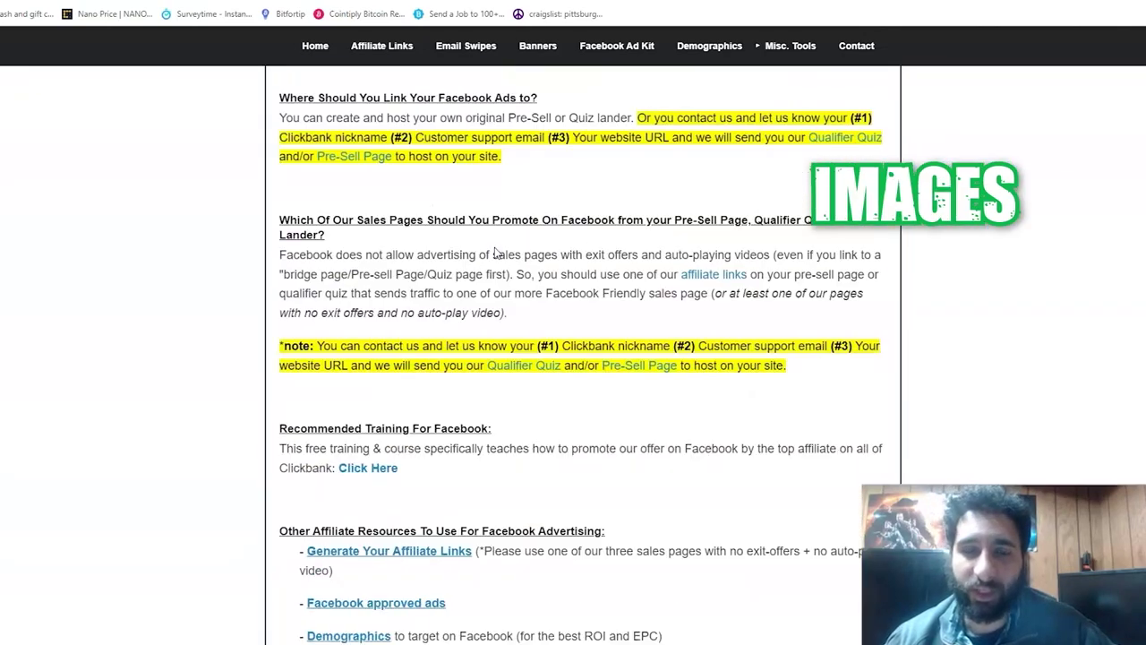
scroll(496, 242, up, 15)
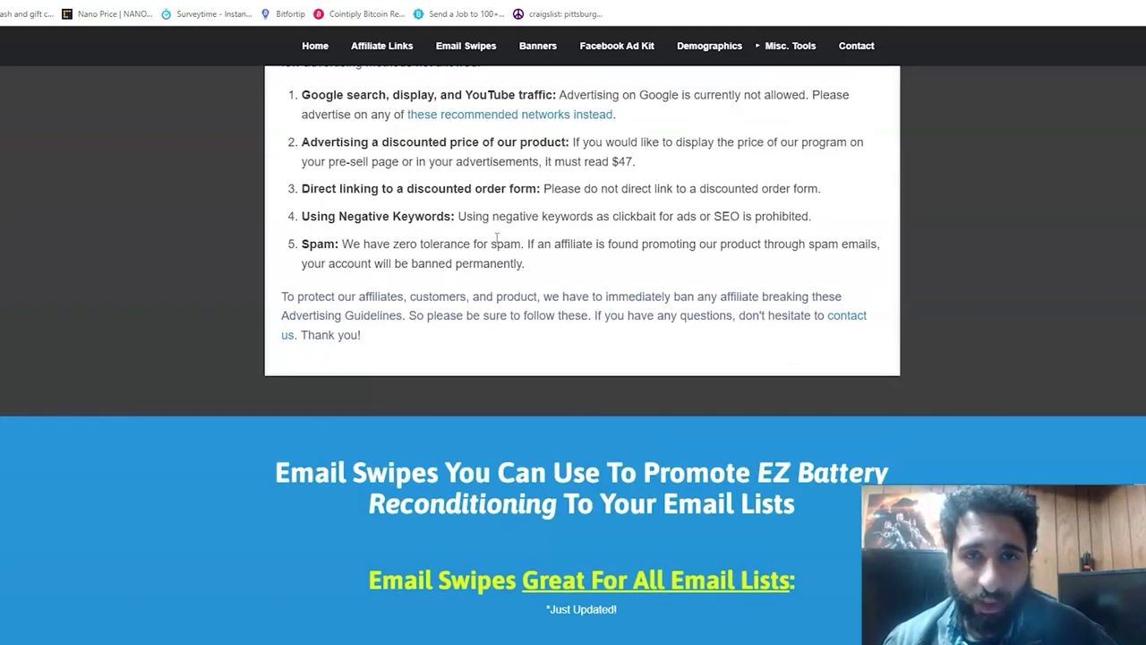
scroll(495, 237, up, 15)
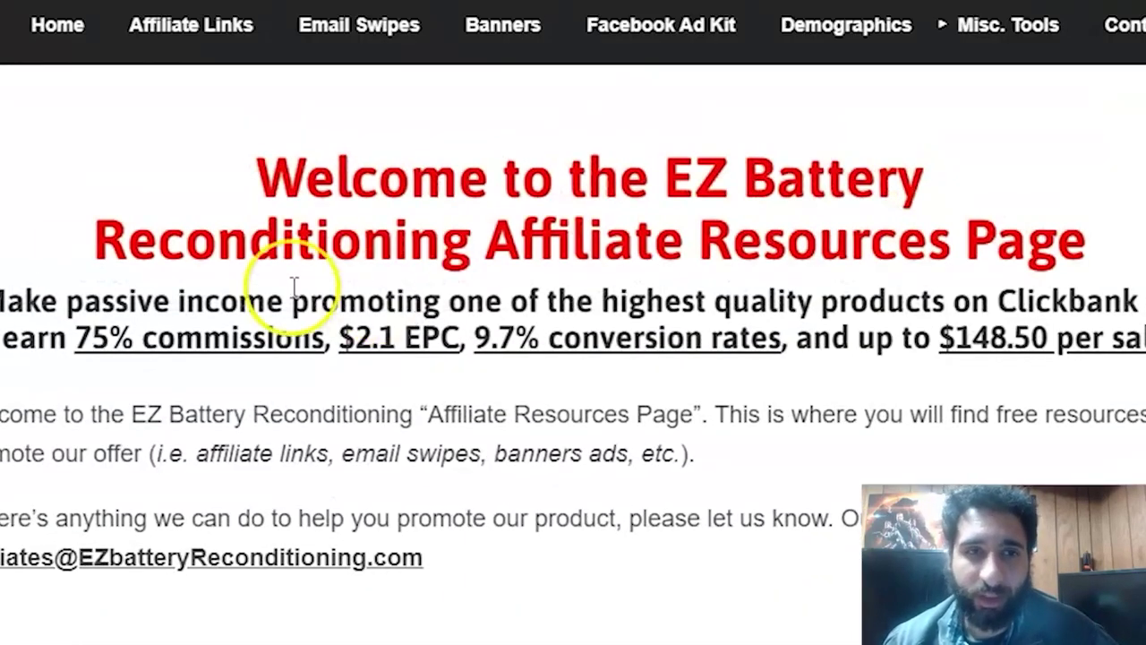
scroll(412, 269, down, 3)
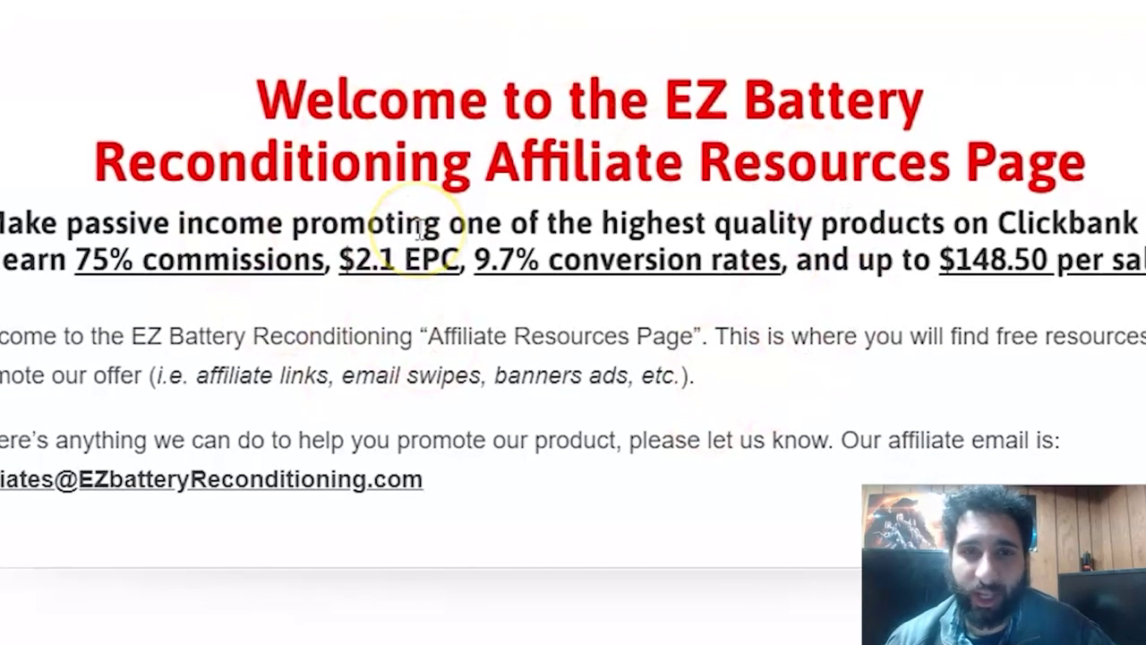
scroll(421, 103, down, 4)
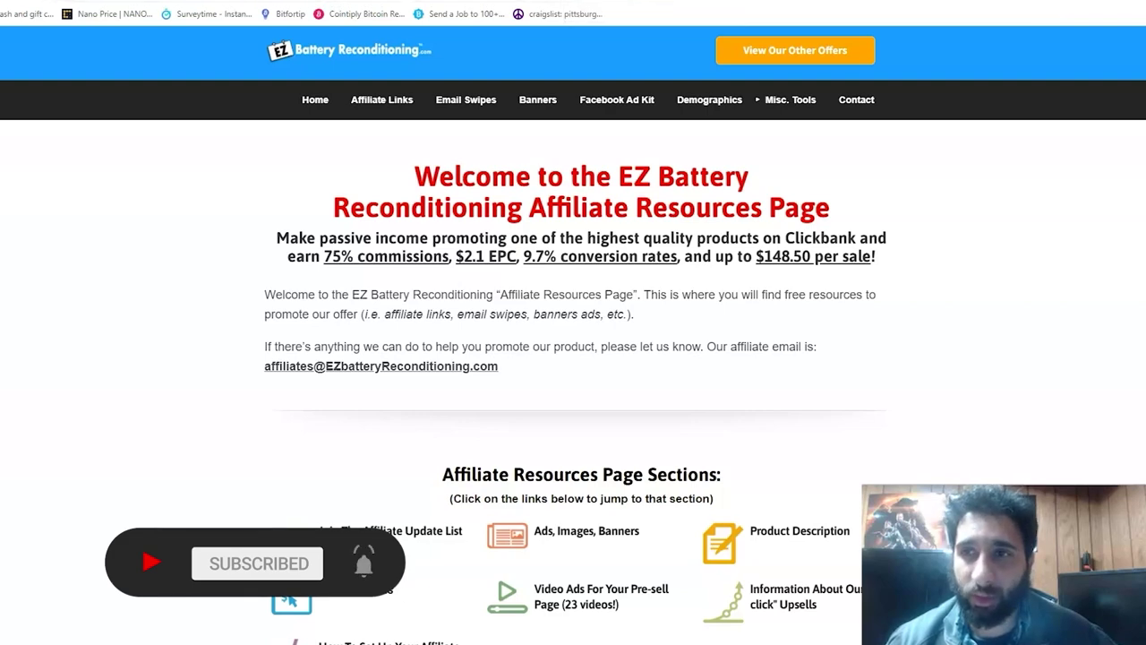
Search Google for "how to recondition a car battery" from a new browser tab.
click(772, 4)
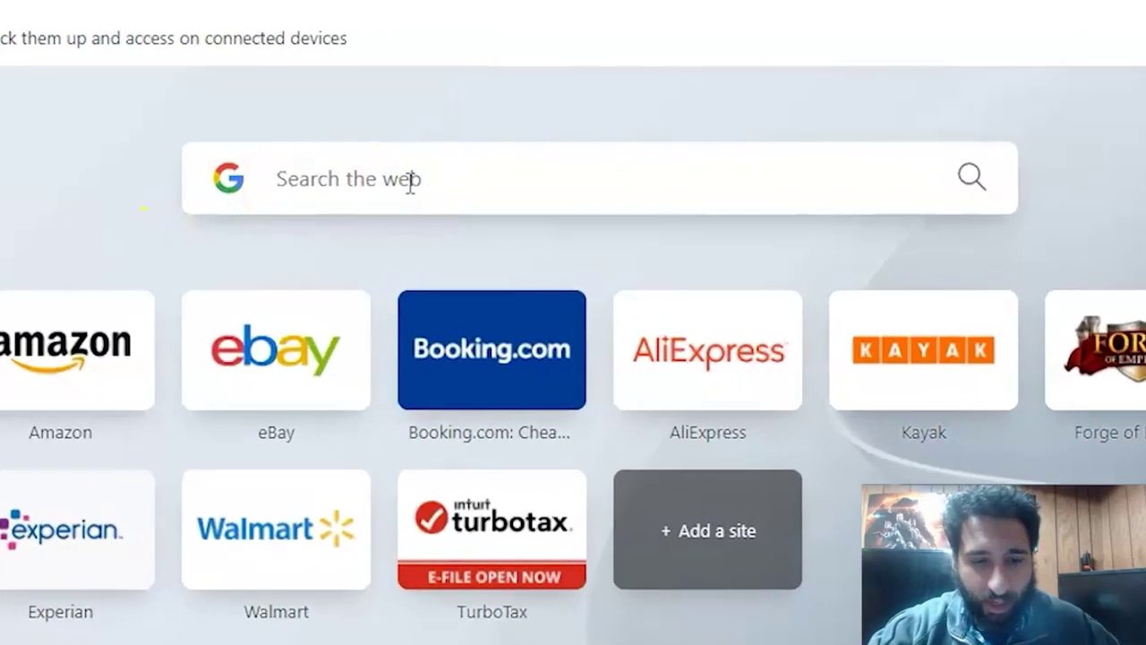
click(411, 181)
text(how to re)
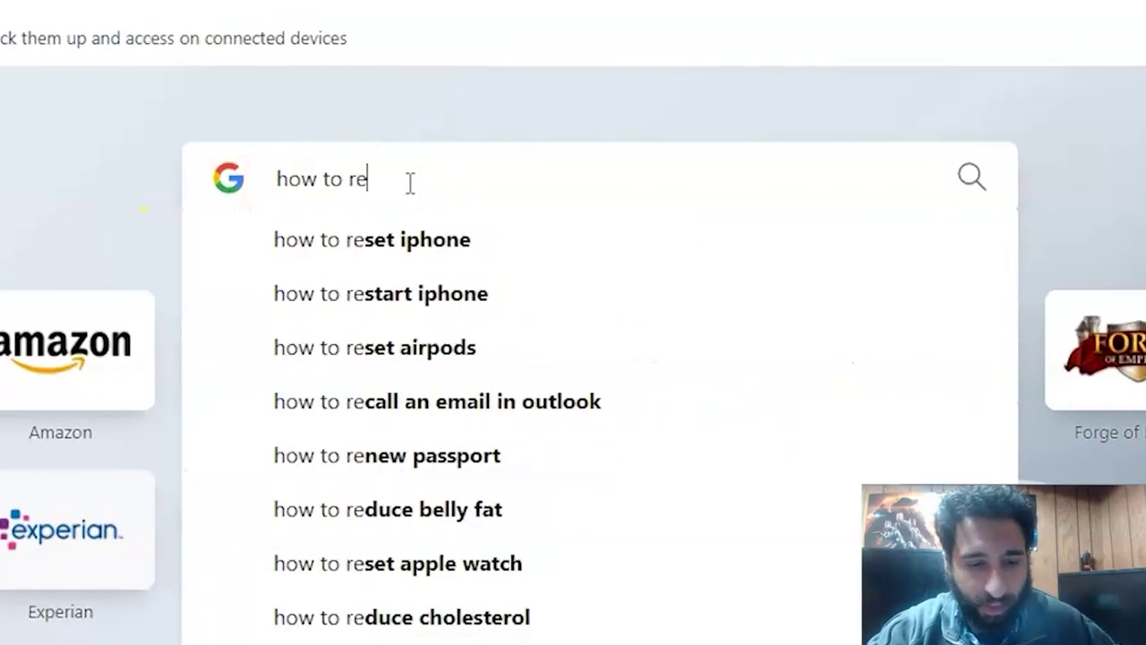
text(condition a)
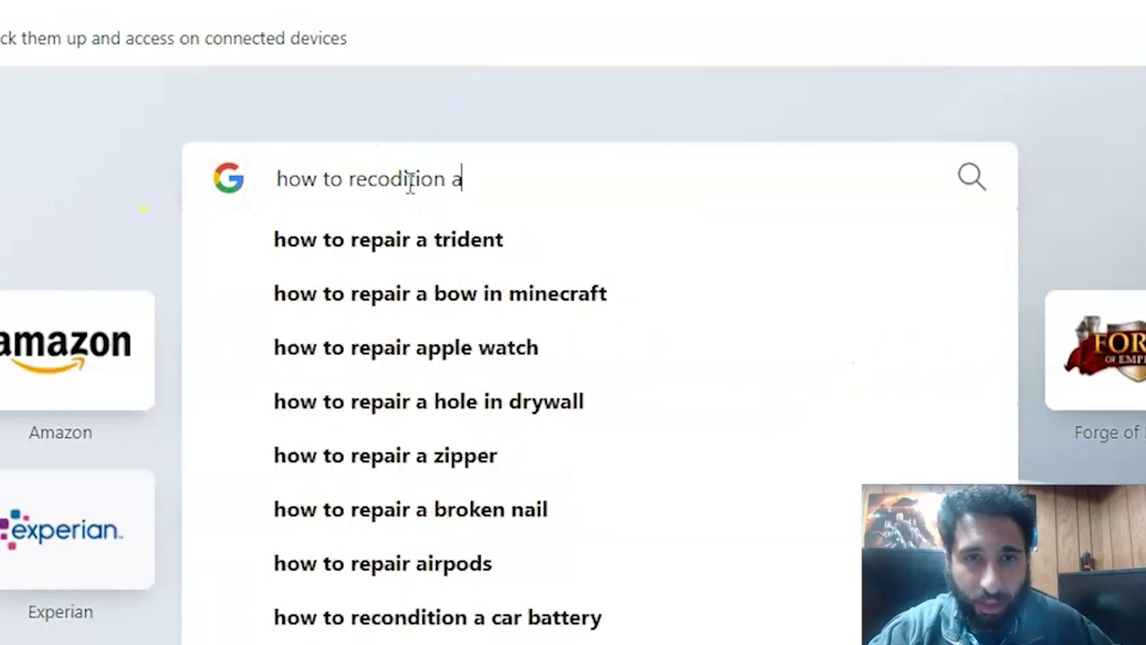
text( car b)
click(376, 239)
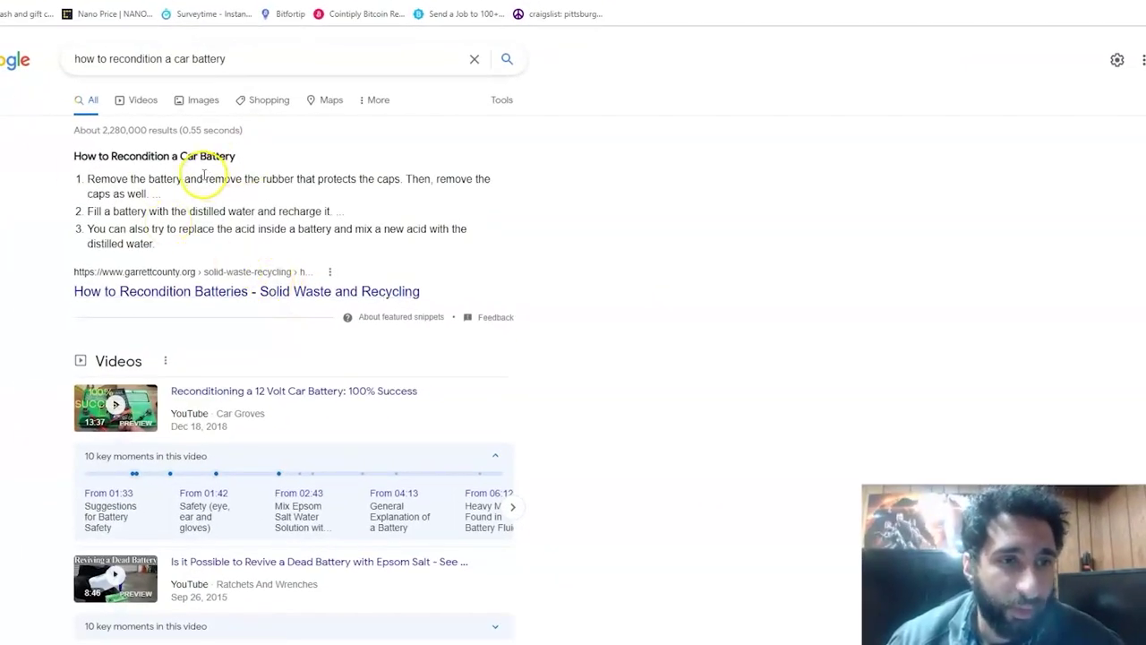
Look through the Google results for related questions and guides on reconditioning a car battery.
scroll(205, 178, down, 8)
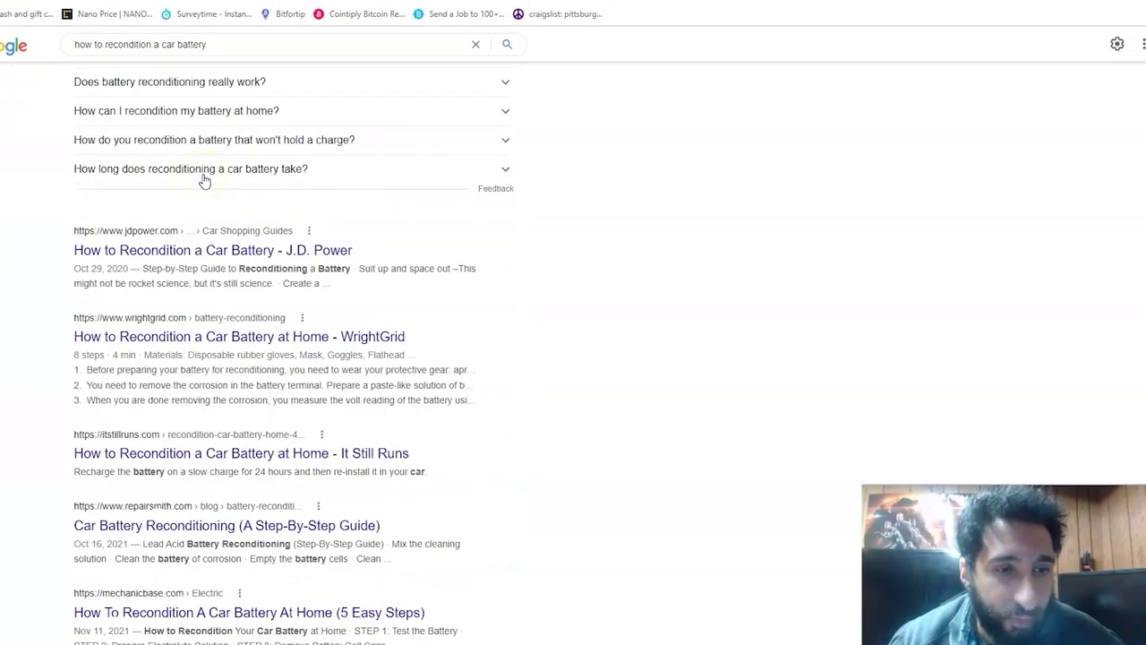
scroll(204, 179, down, 1)
click(205, 175)
scroll(204, 176, down, 4)
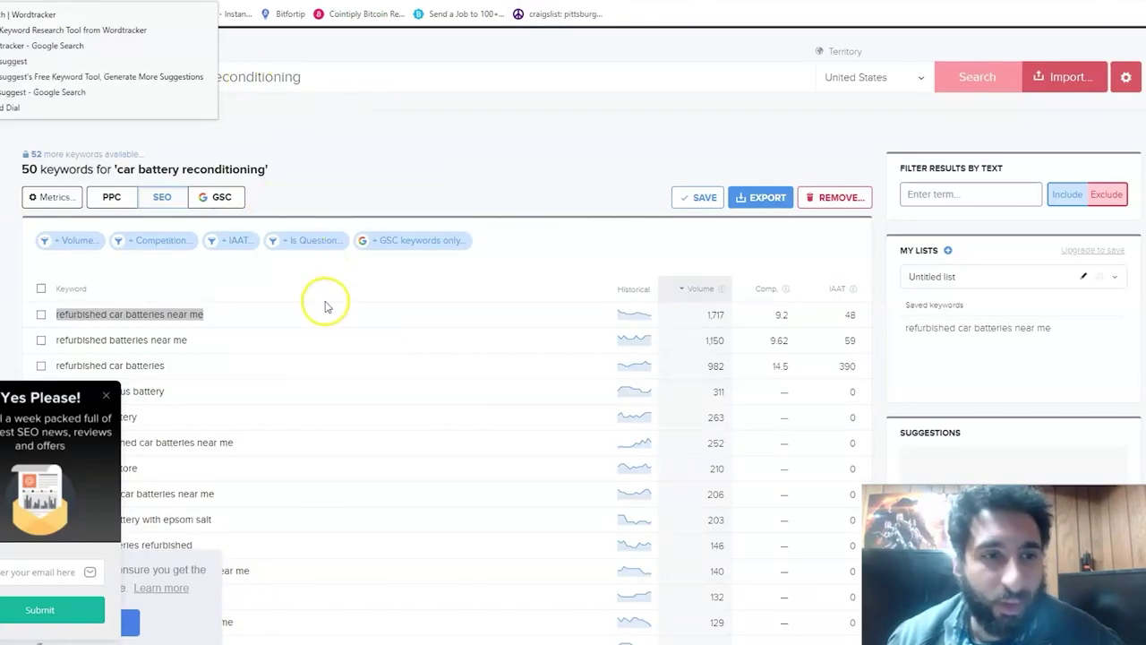
Examine the existing Wordtracker keyword list for "car battery reconditioning".
scroll(319, 302, up, 1)
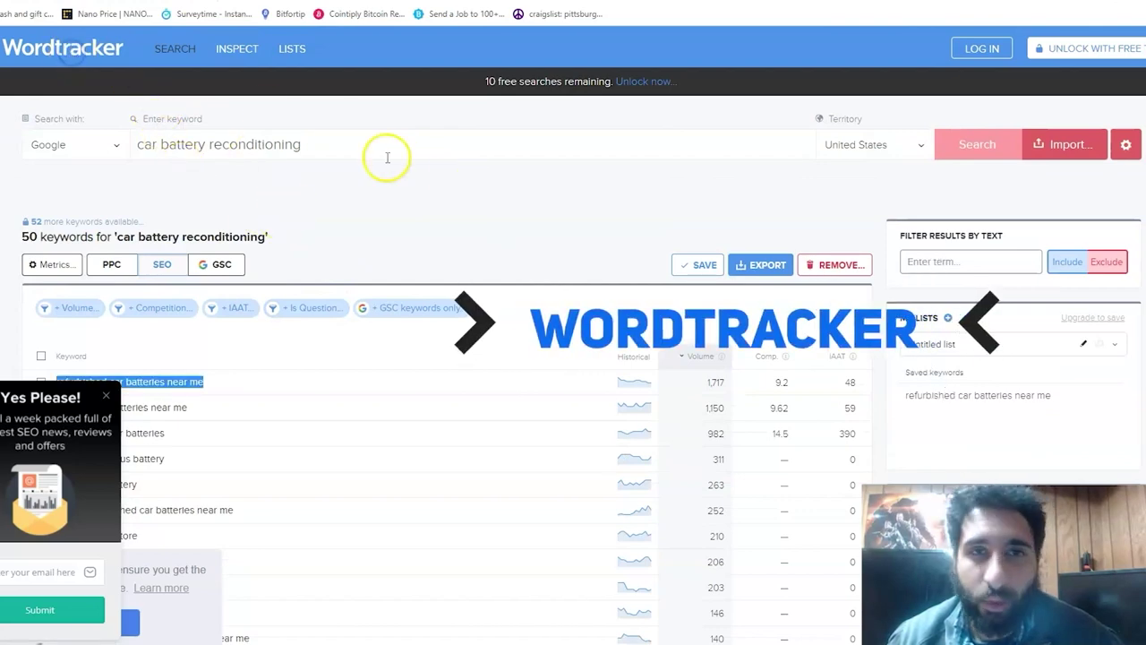
scroll(376, 231, down, 3)
scroll(381, 240, up, 3)
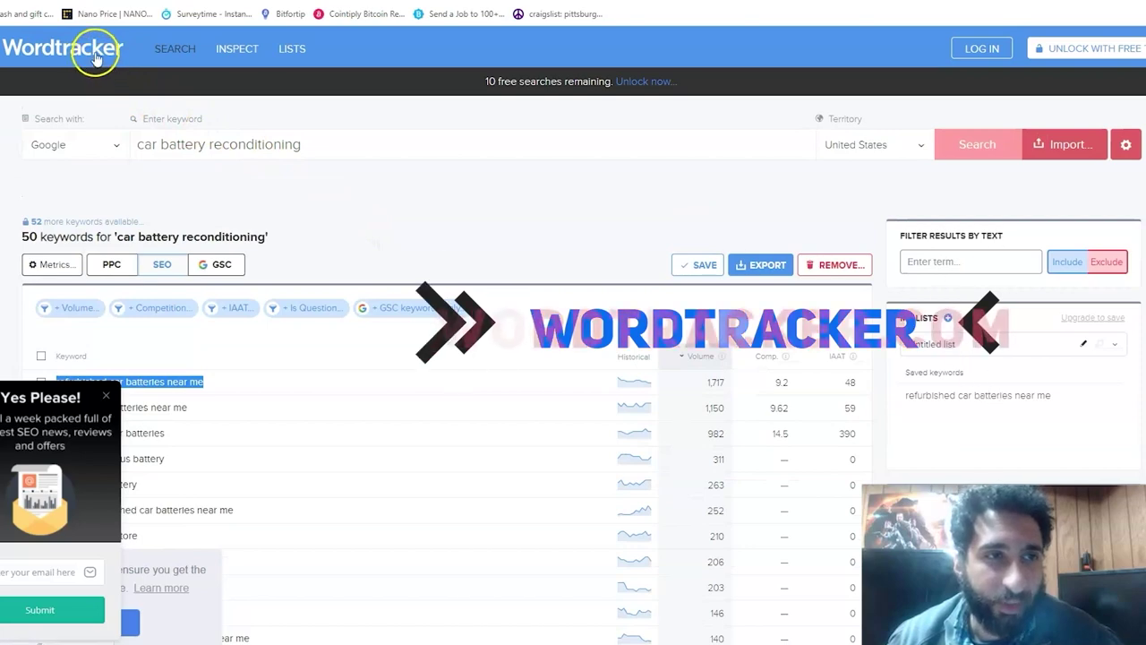
Go to the Wordtracker home page and search for the seed keyword "how to recondition a car battery".
click(174, 3)
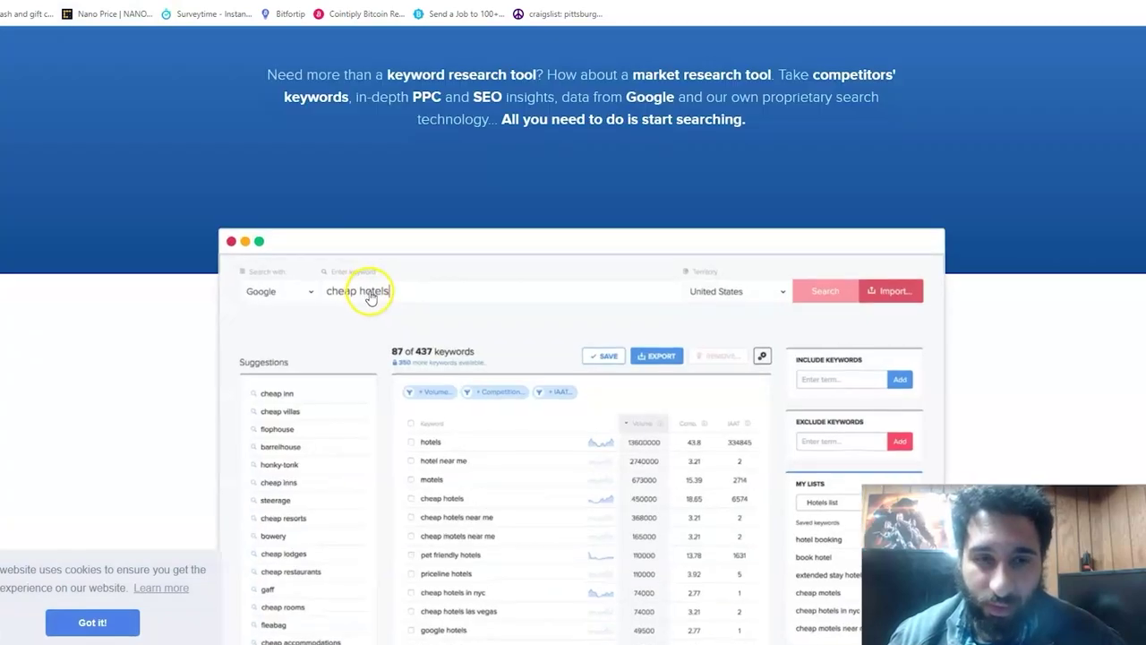
scroll(371, 298, down, 3)
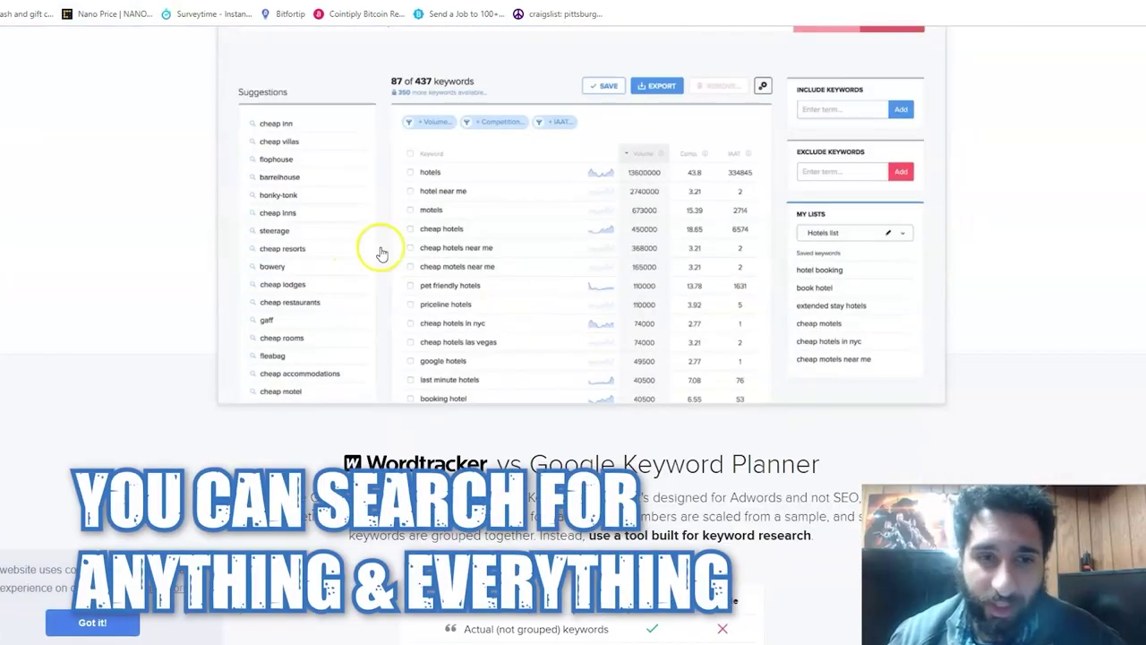
scroll(426, 274, up, 7)
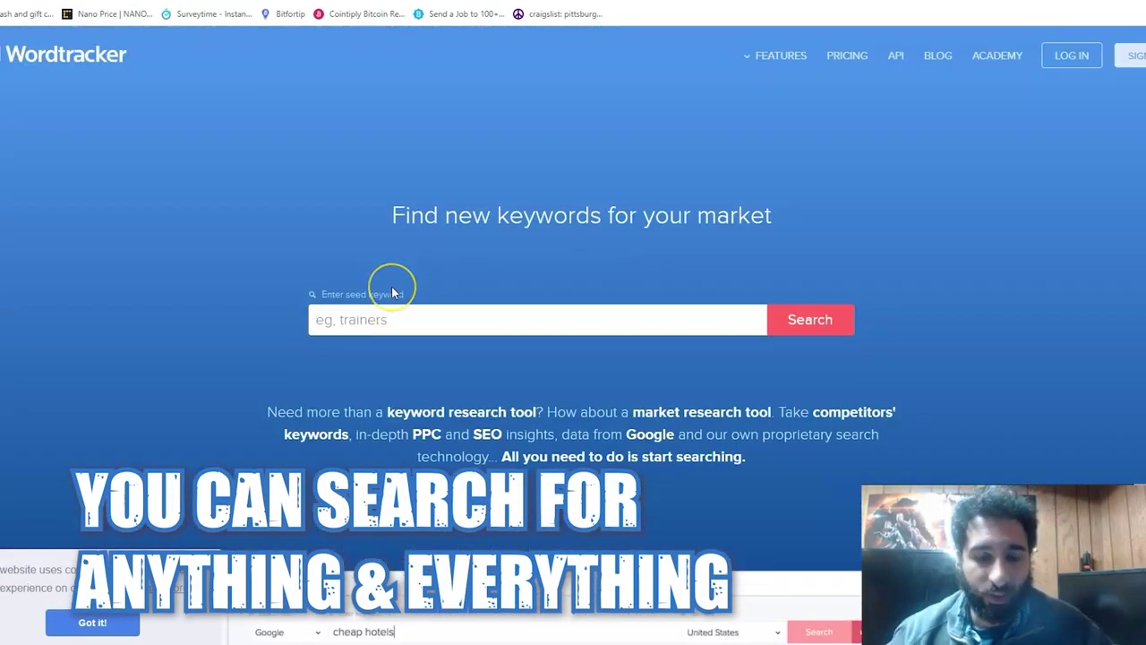
click(392, 290)
text(how to r)
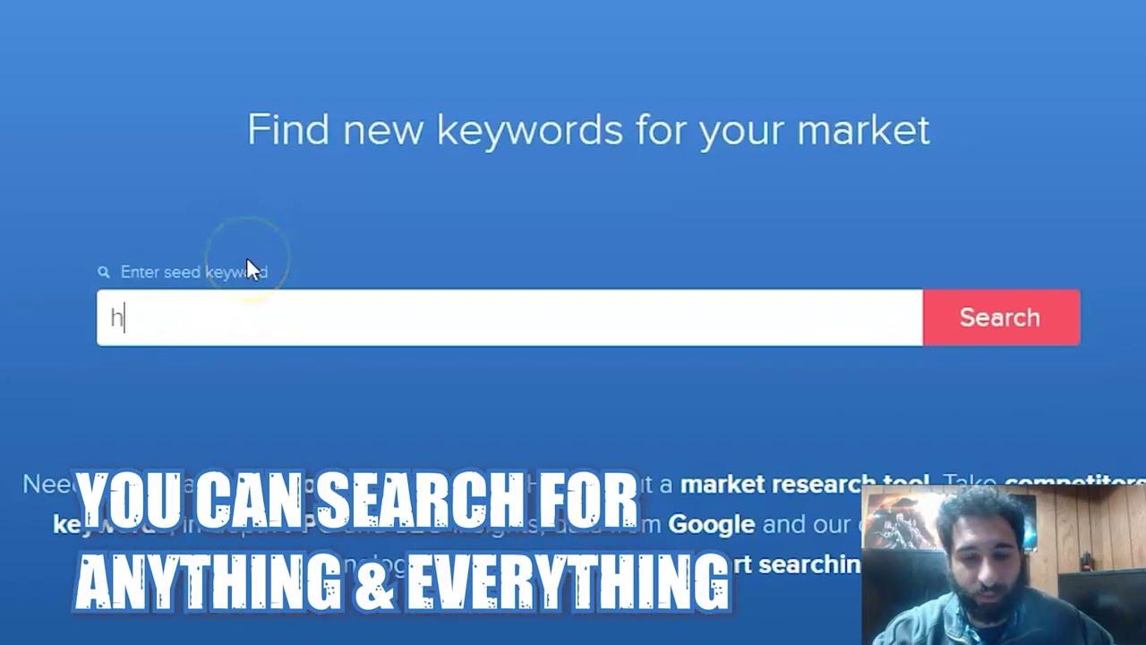
text(eco)
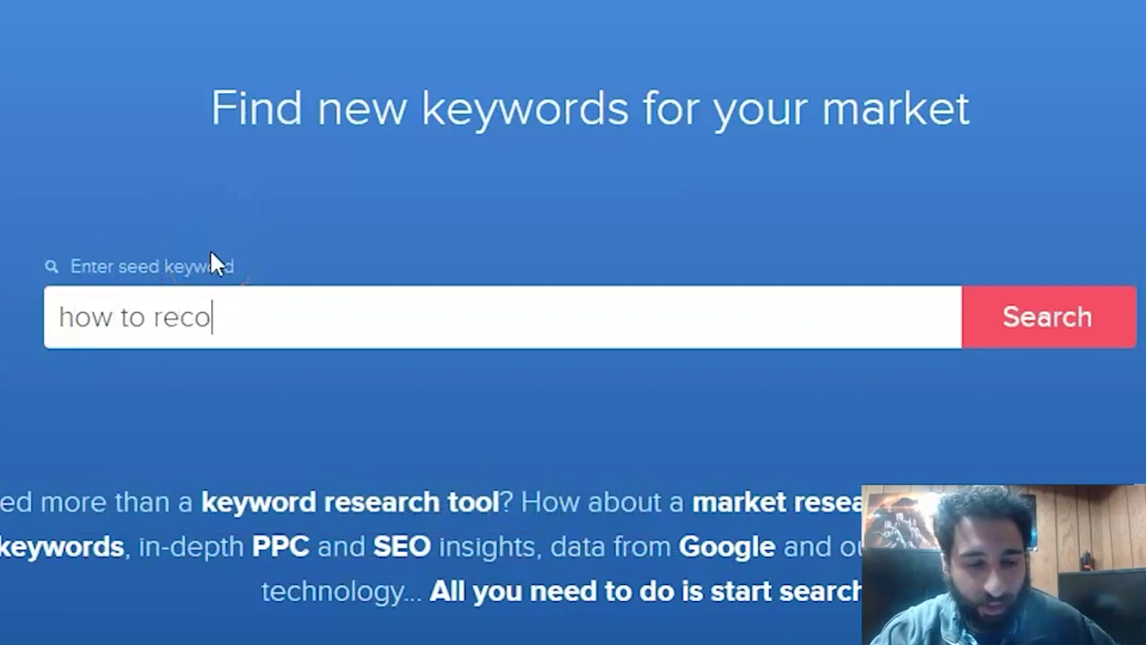
text(ndition a car battery)
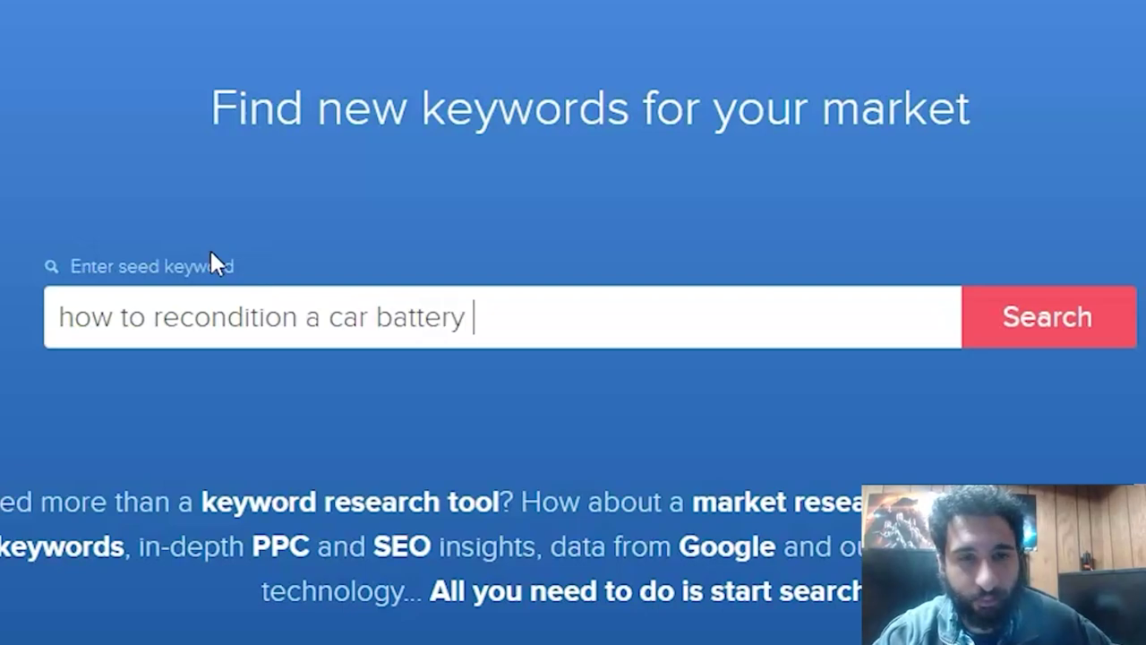
key(Return)
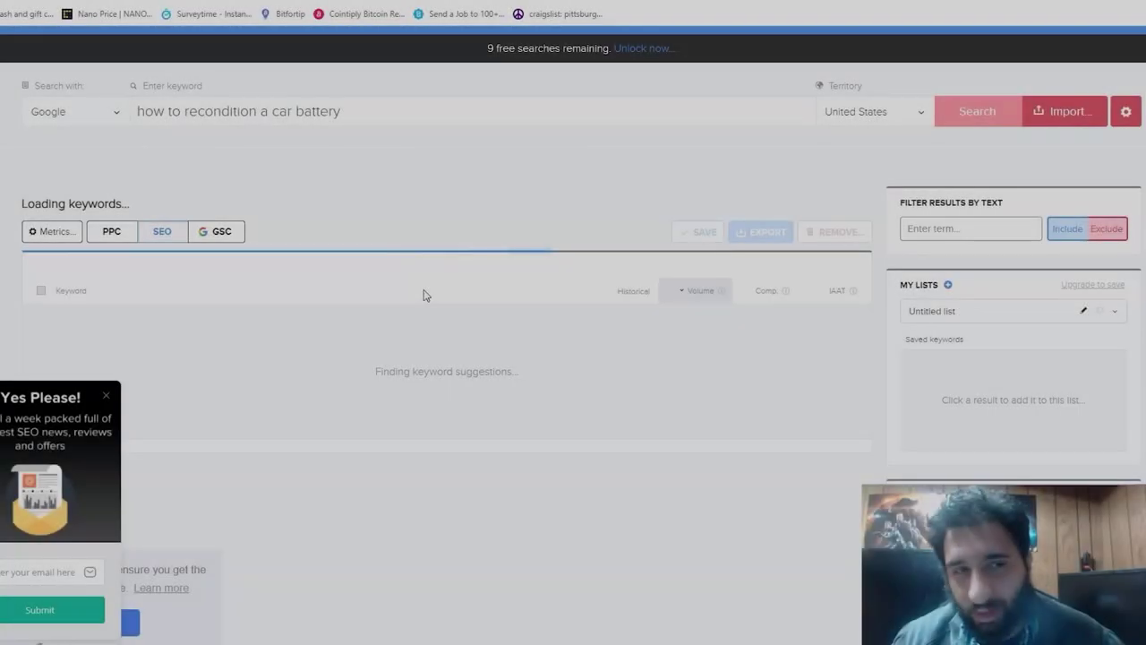
Compare the search volumes of the keyword suggestions for reconditioning a car battery.
scroll(425, 296, down, 2)
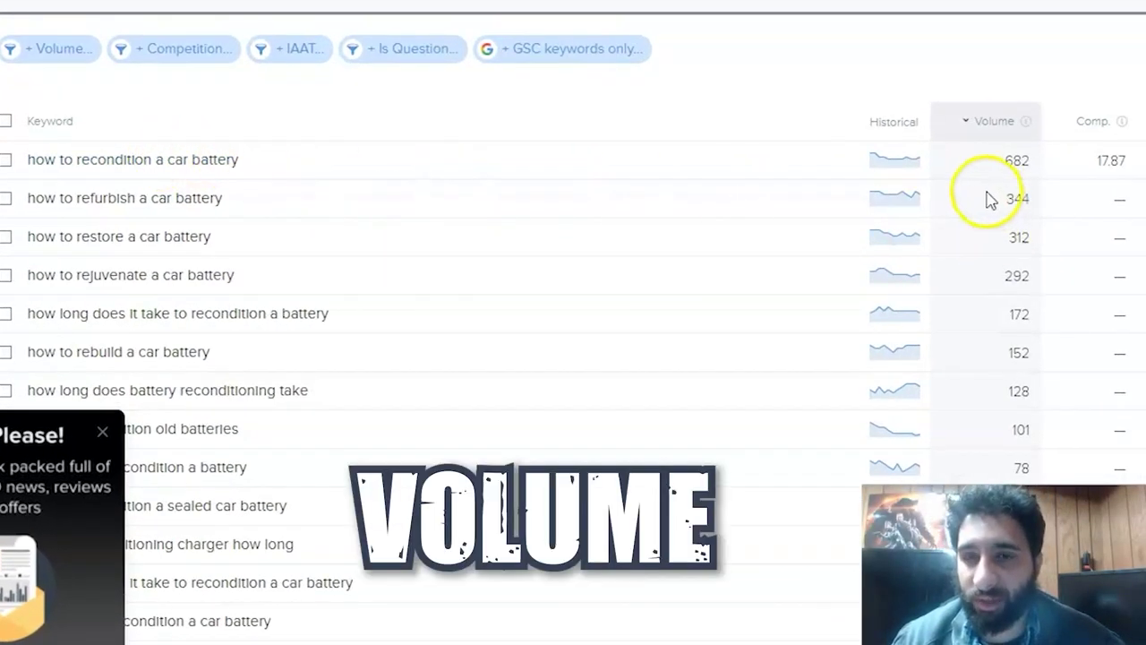
scroll(560, 152, down, 3)
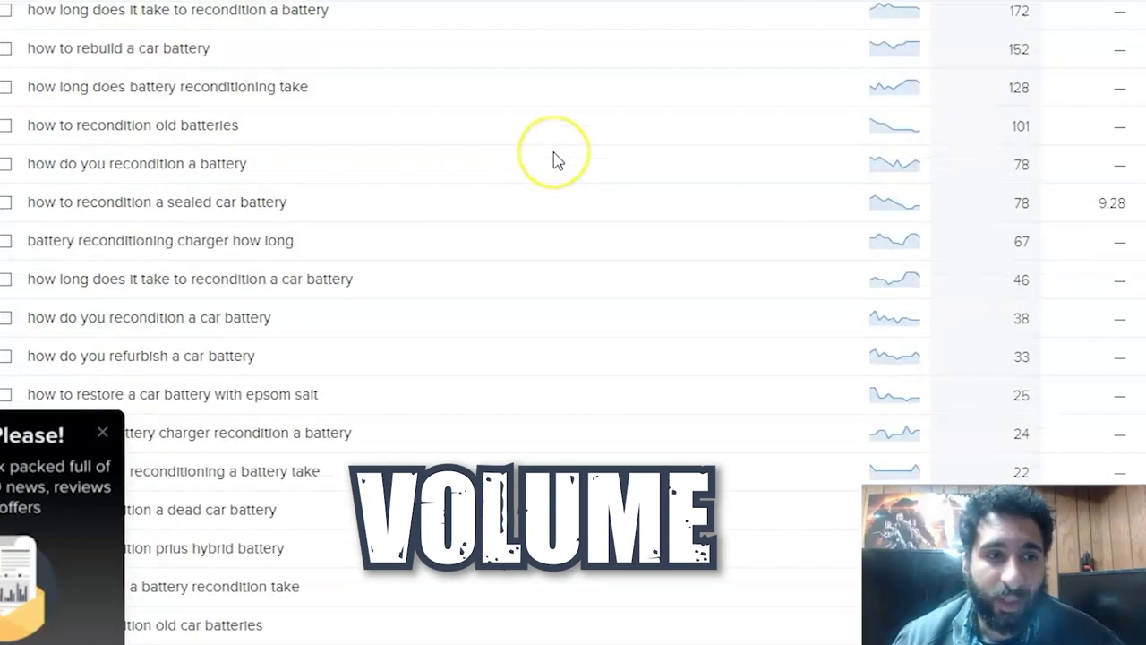
scroll(557, 164, up, 4)
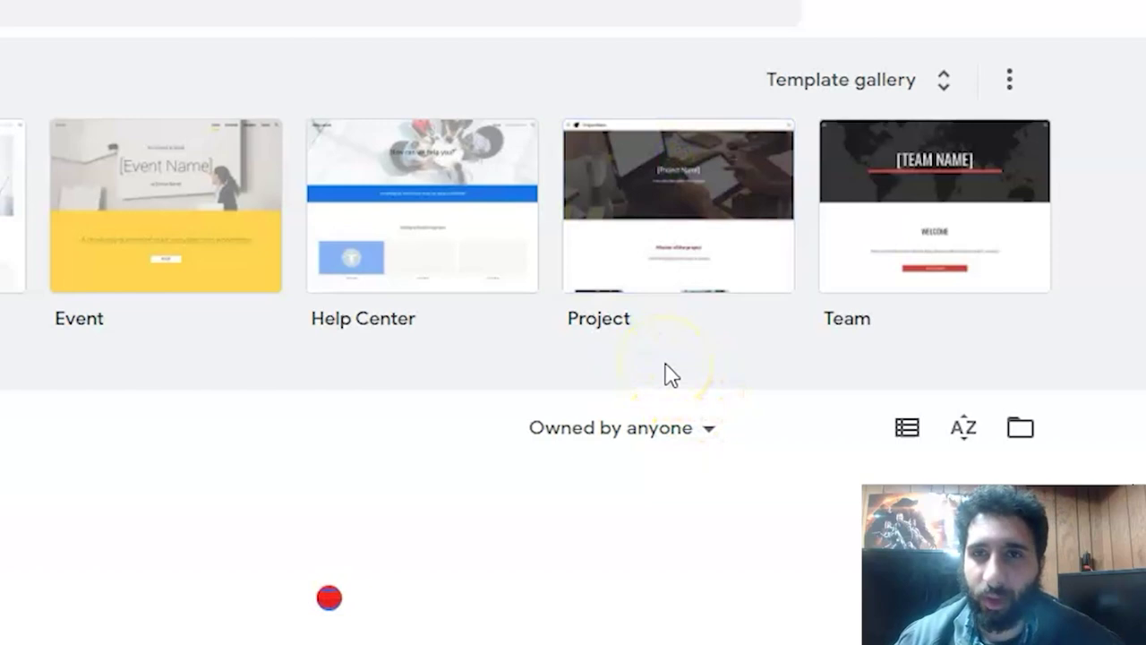
Start a Google Sites website from the Project template and copy "EZ Battery Reconditioning" from the affiliate resources page heading.
click(672, 375)
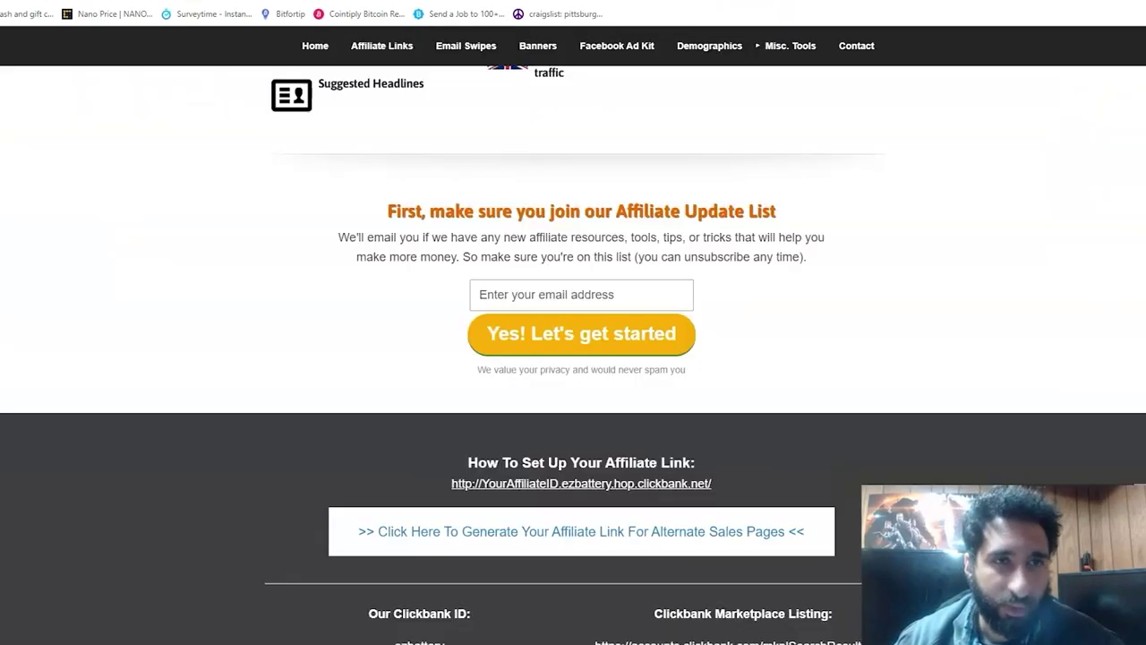
scroll(358, 235, up, 10)
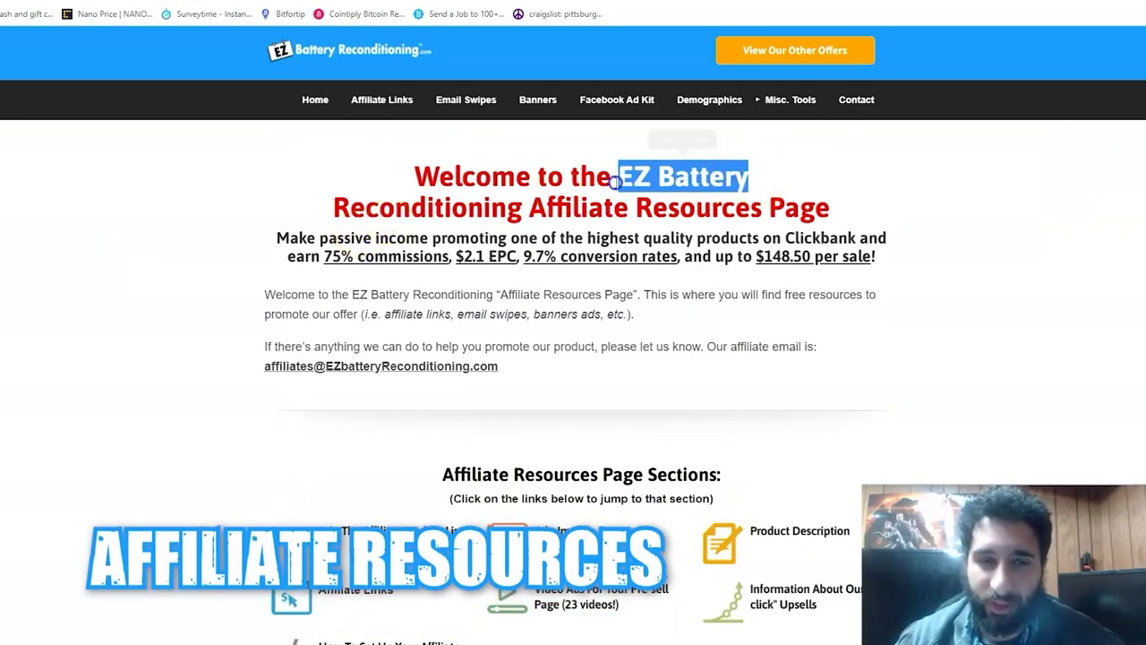
drag(616, 179, 557, 208)
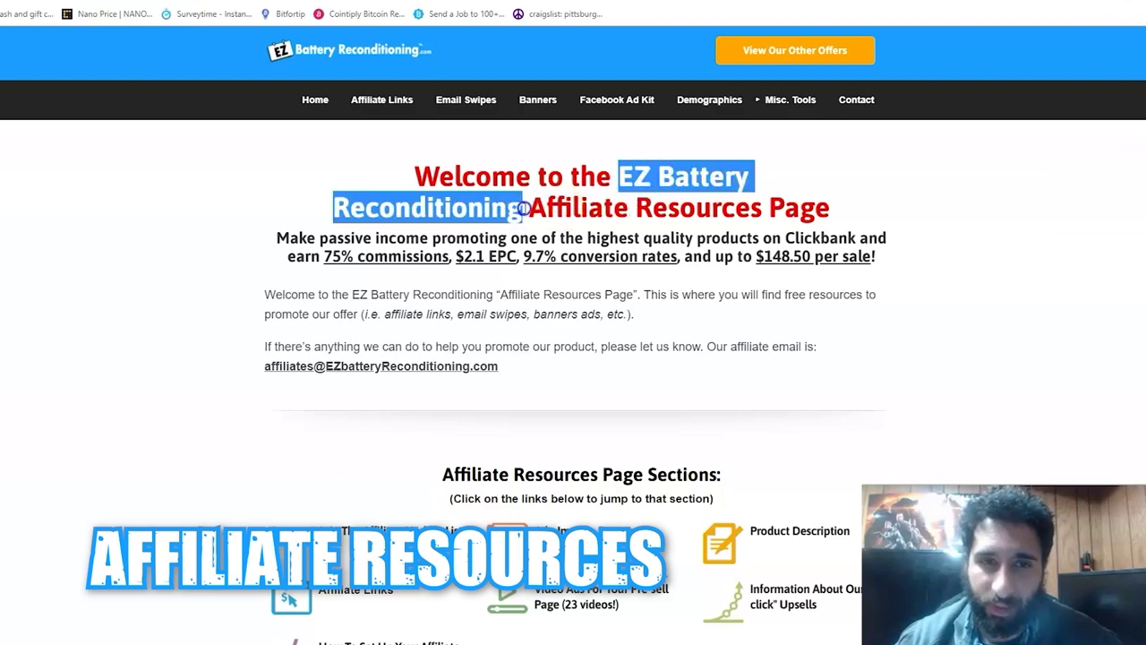
right_click(523, 208)
click(469, 228)
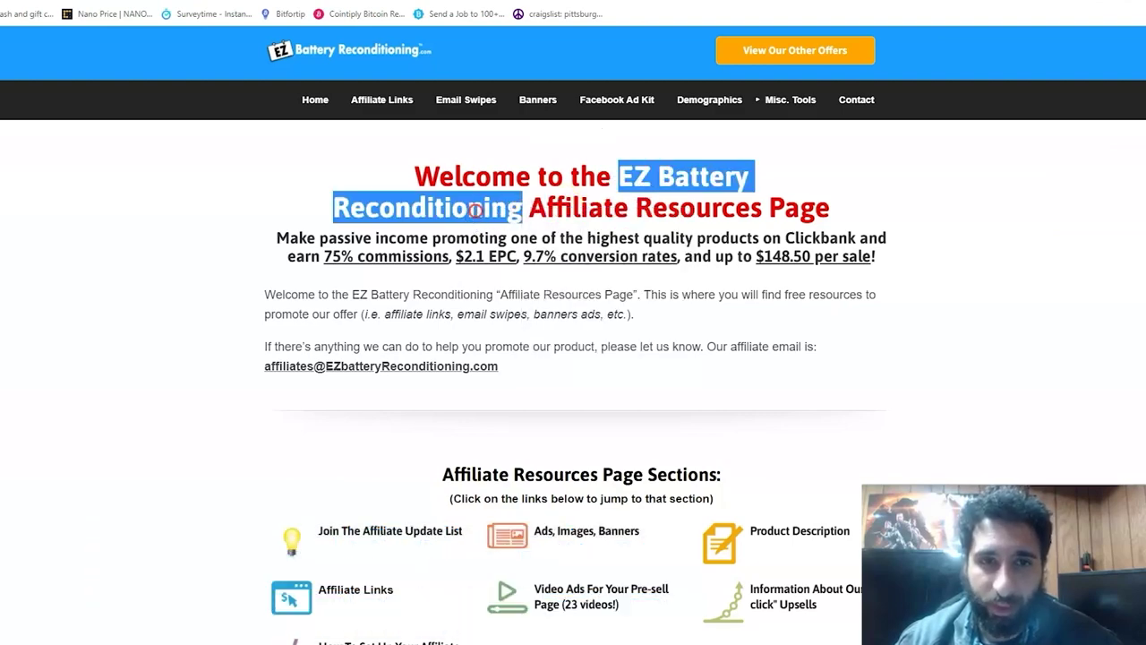
right_click(476, 215)
click(509, 263)
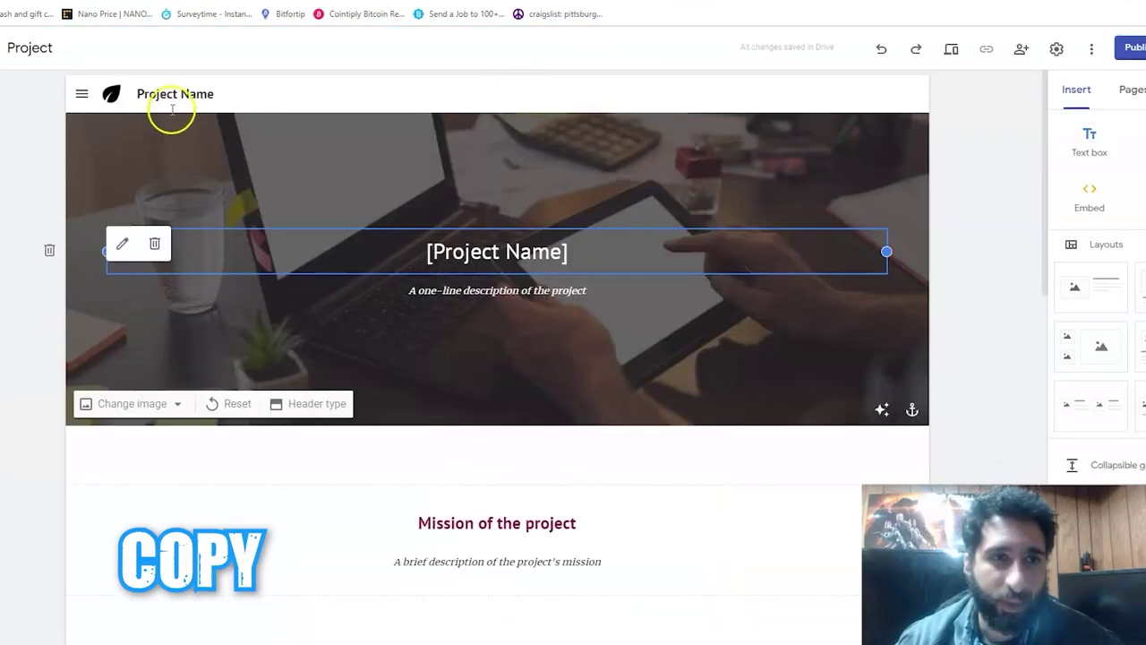
Replace the placeholder site name in the Google Sites header with the product name.
click(185, 95)
double_click(181, 94)
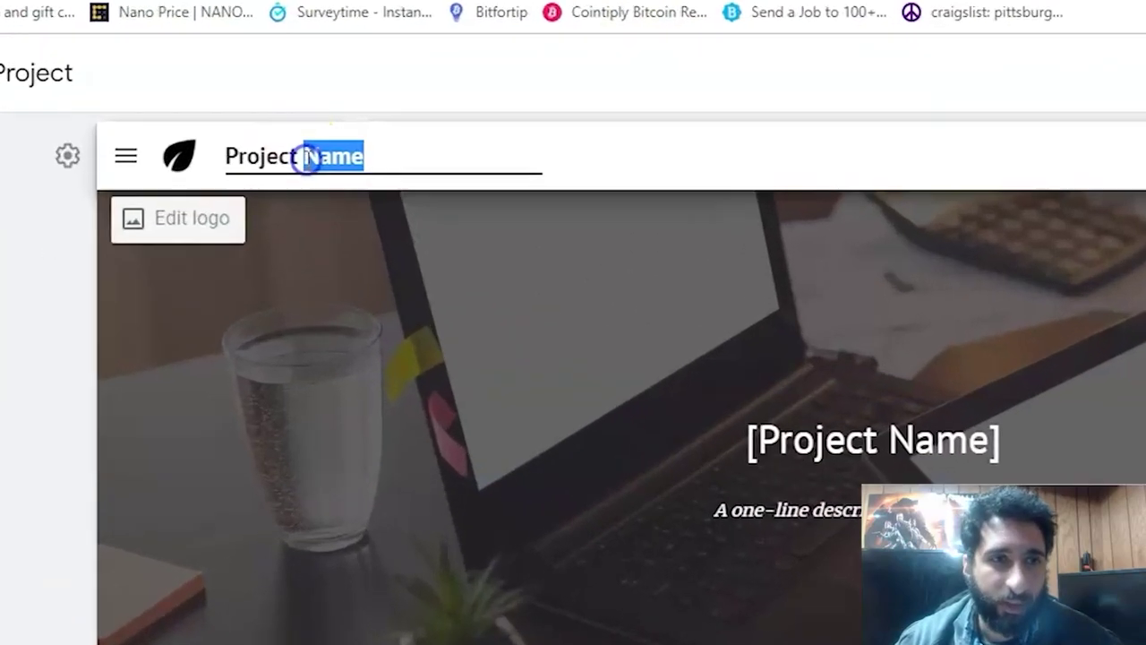
click(181, 93)
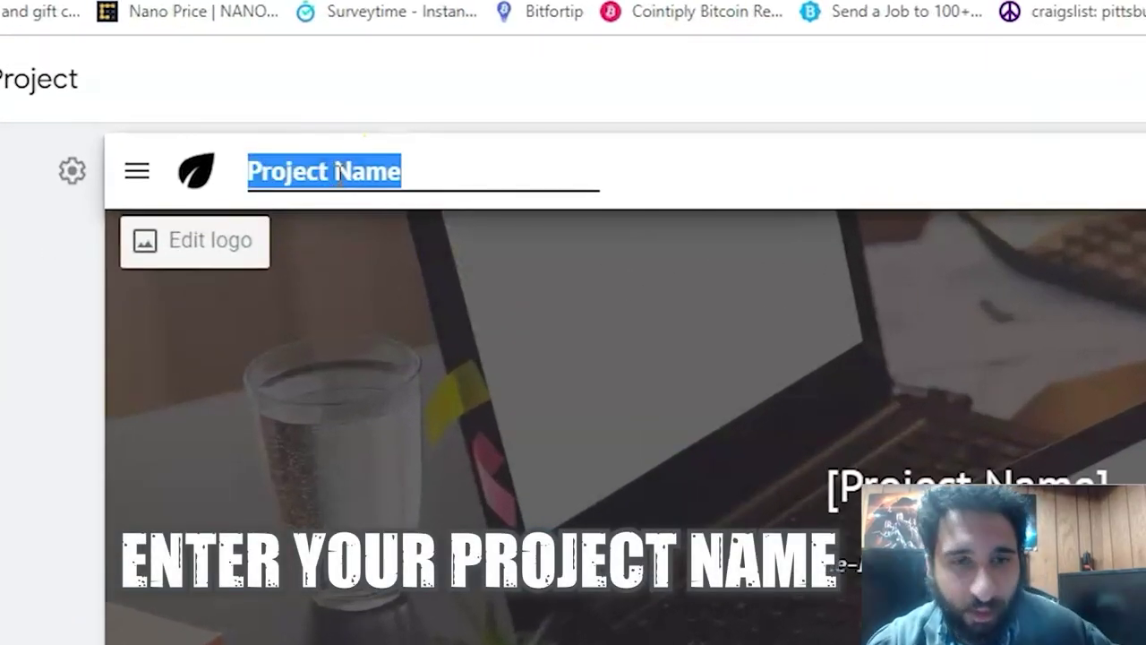
text(E)
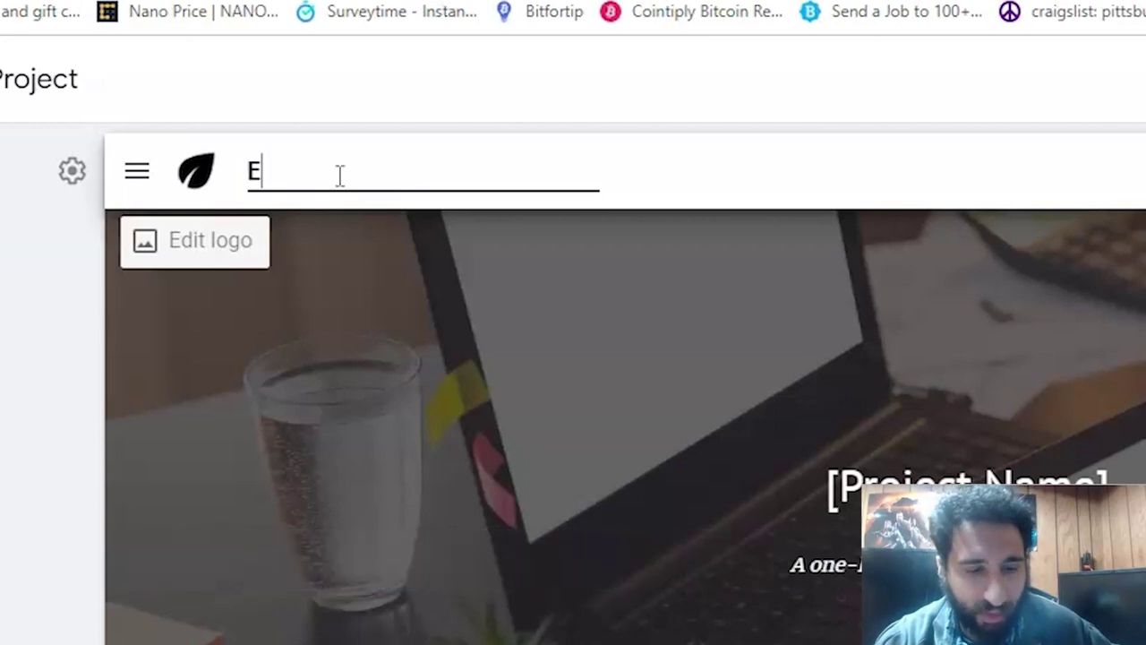
text(z Ba)
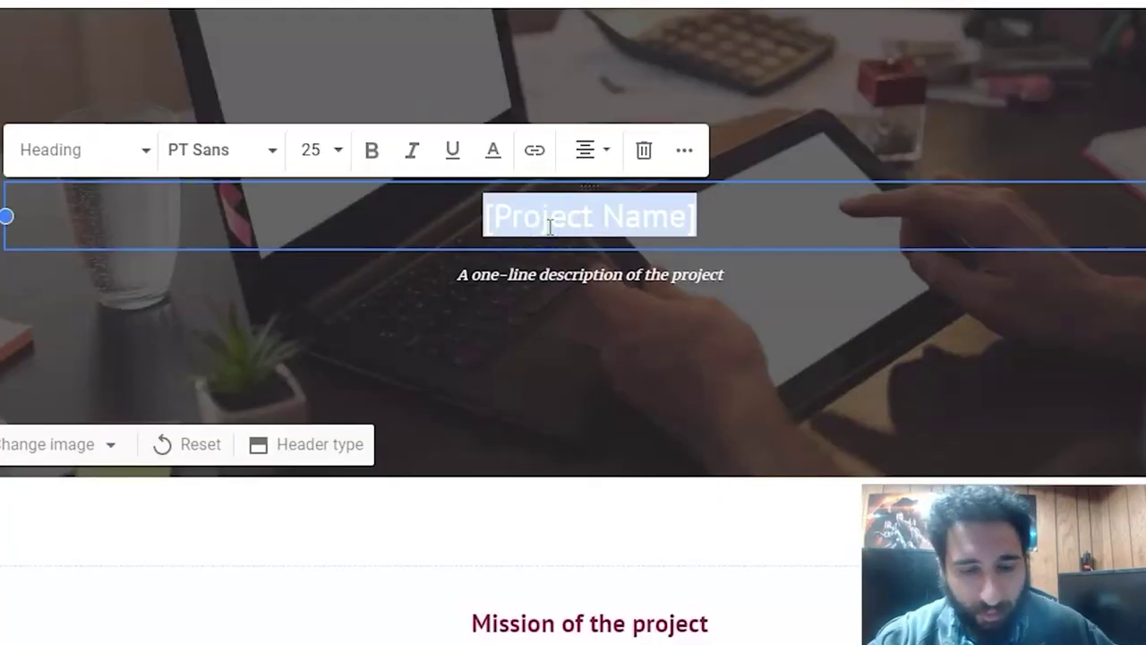
Set the header title to "Battery Reconditing" and the tagline to "How to properly recondition your car battery".
text(Battery Reconditiong)
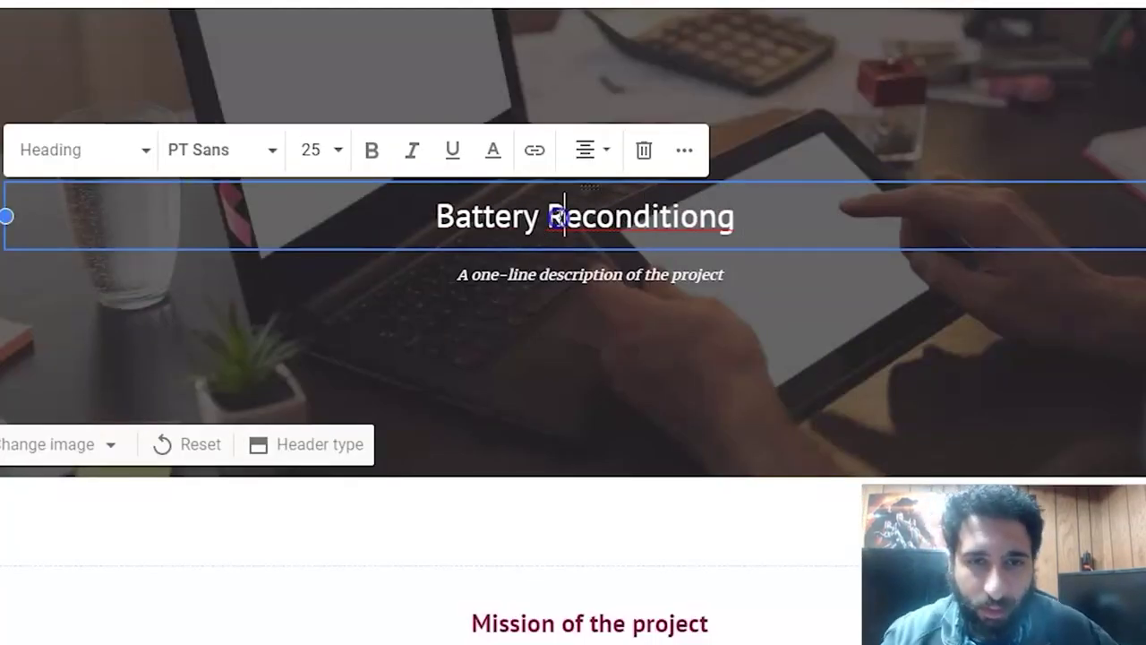
key(BackSpace)
triple_click(592, 278)
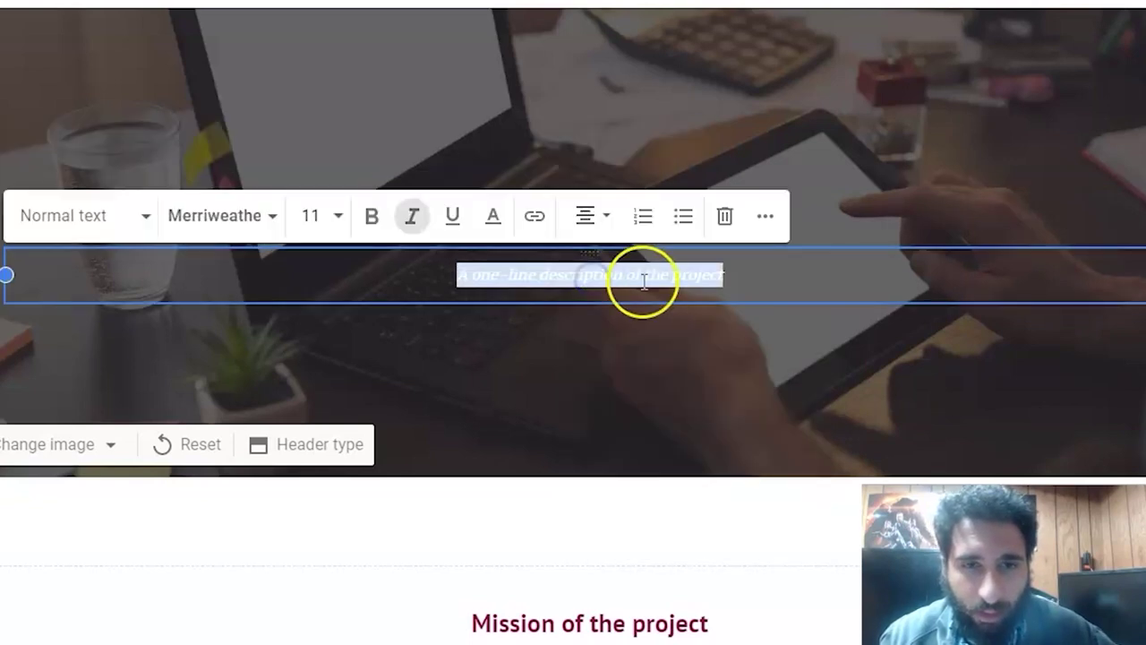
text(How to properly recondition your)
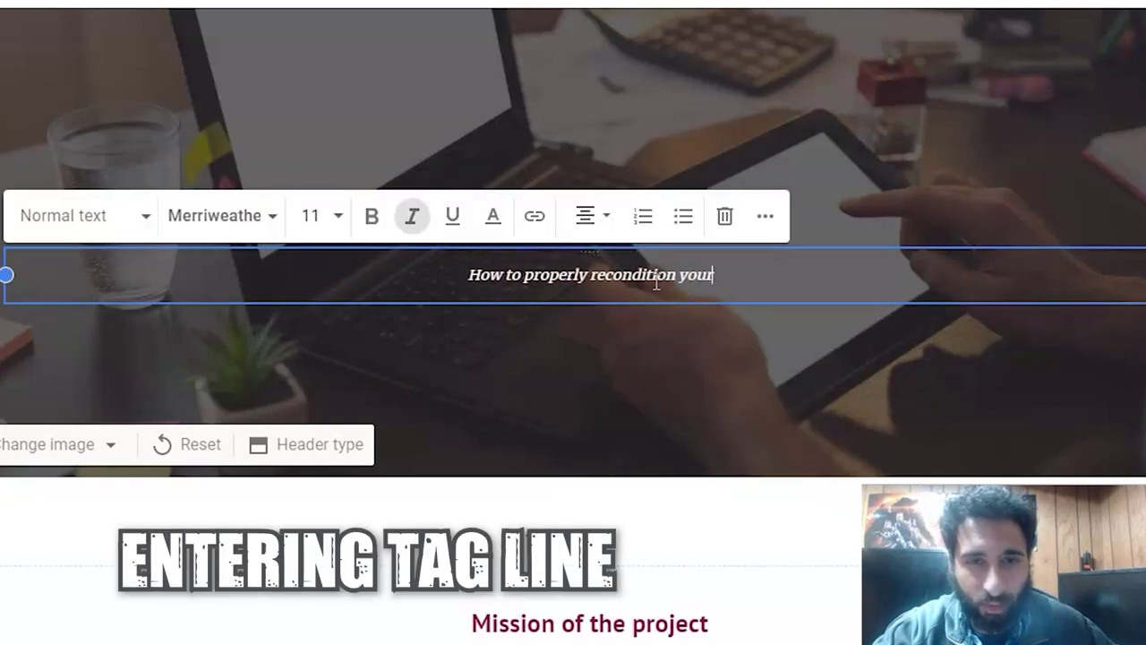
text( car battery)
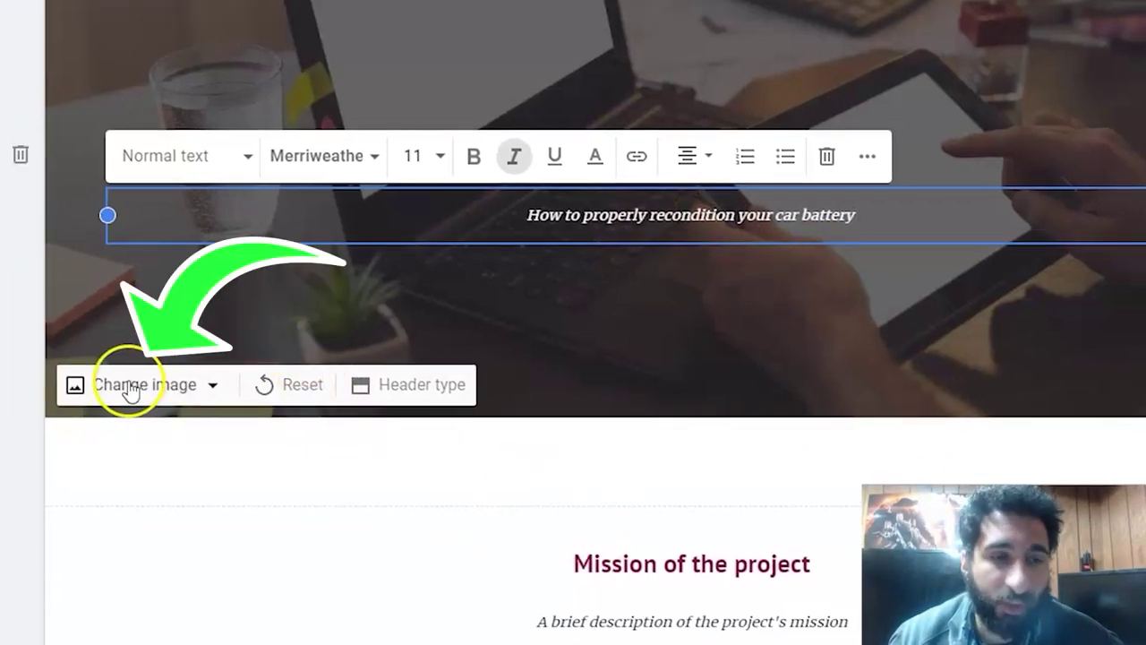
Look through the Project template's mission, effort and questions sections for content to replace.
scroll(550, 446, down, 4)
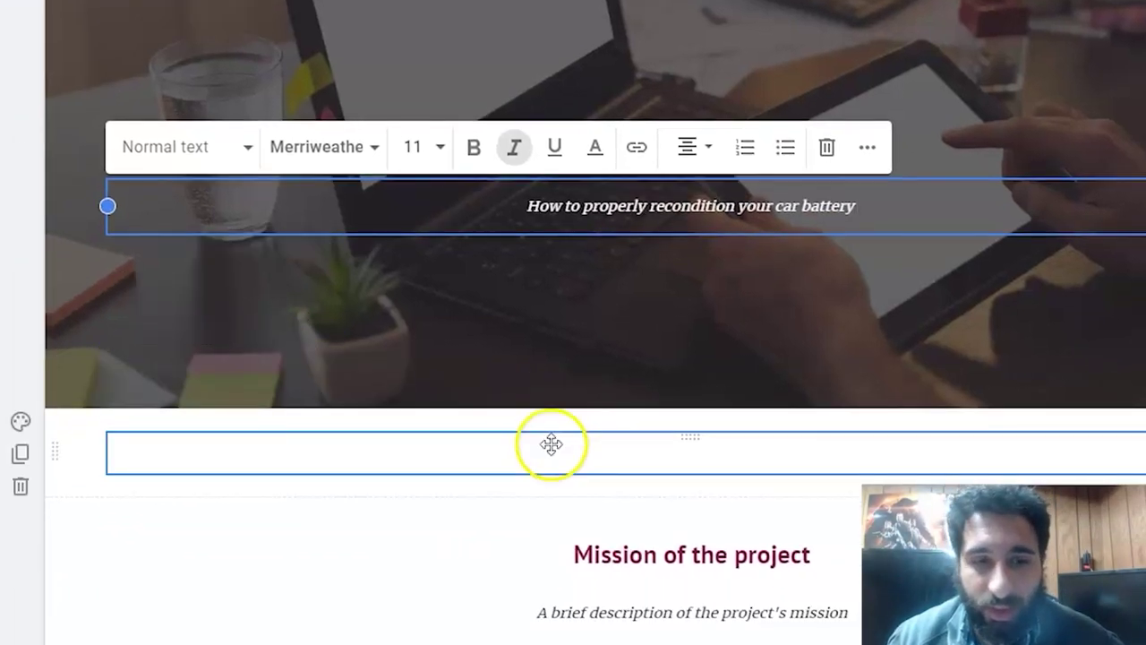
scroll(518, 440, up, 3)
scroll(472, 197, down, 2)
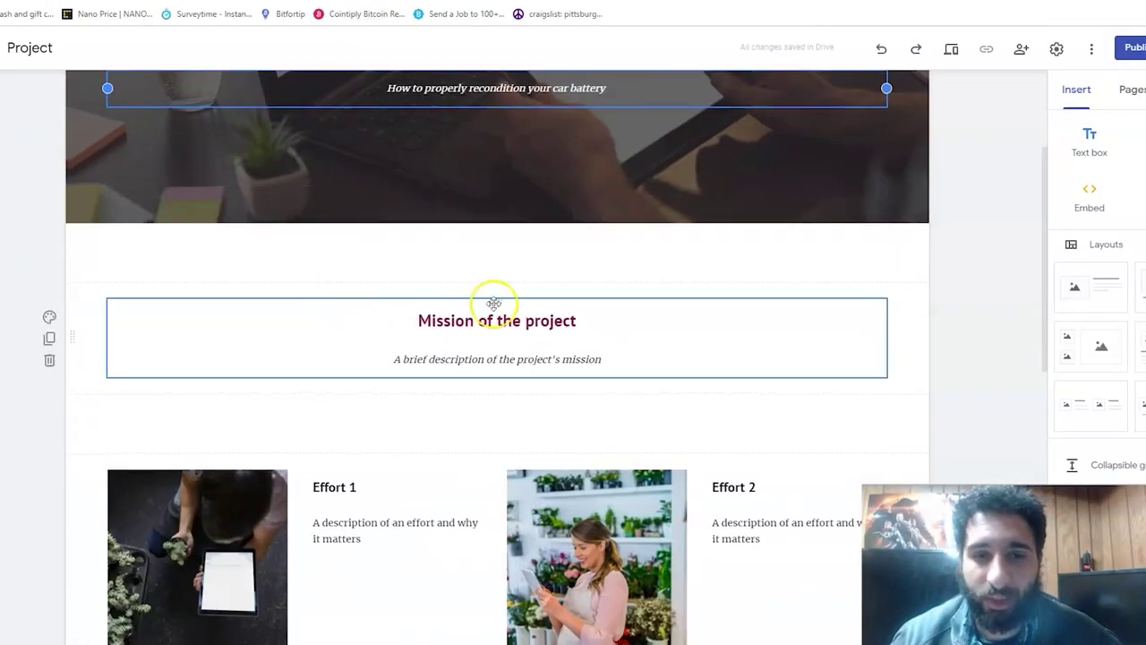
scroll(448, 355, down, 8)
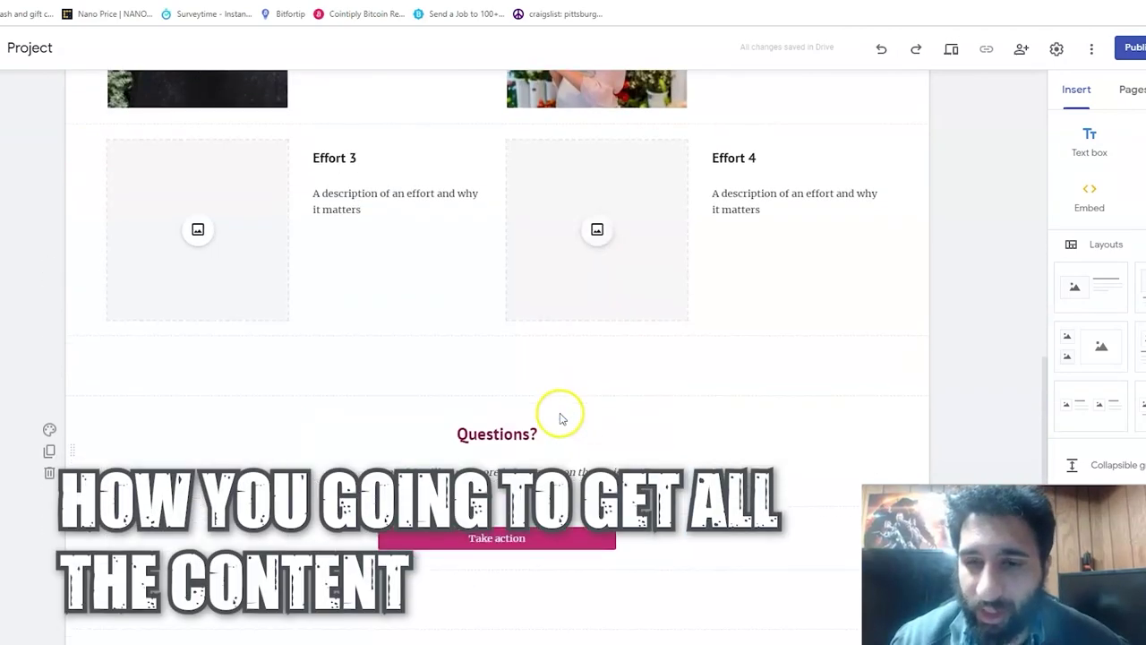
scroll(555, 409, up, 12)
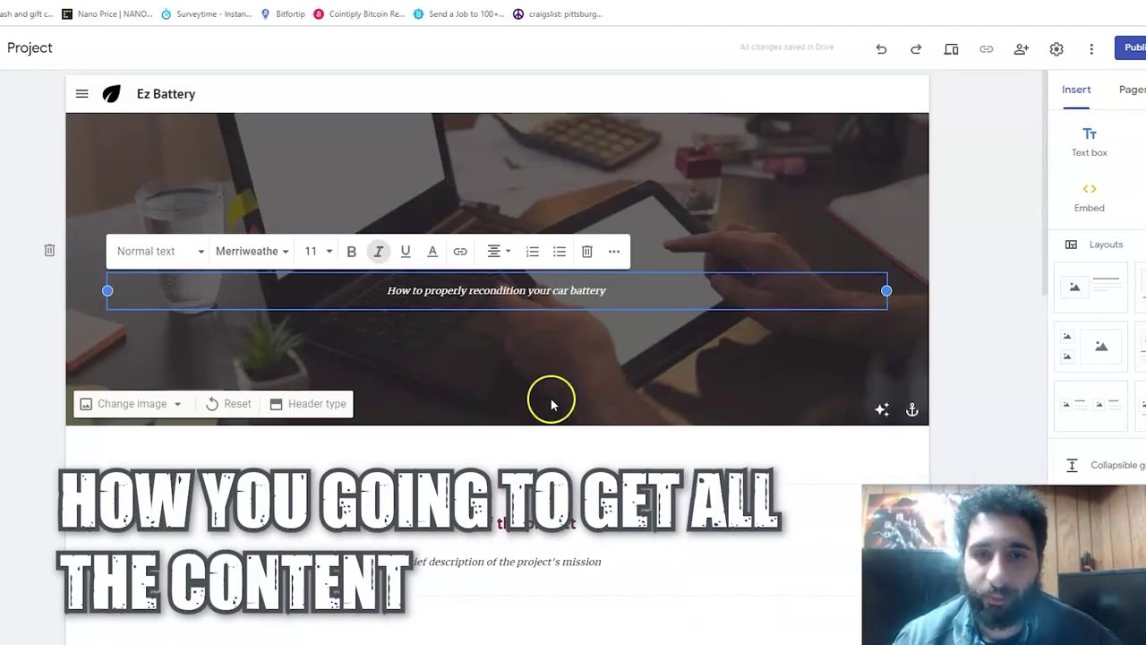
Switch to the EZ Battery Reconditioning affiliate resources page and browse its banners, clickable video images and Facebook ad images.
click(327, 5)
click(341, 291)
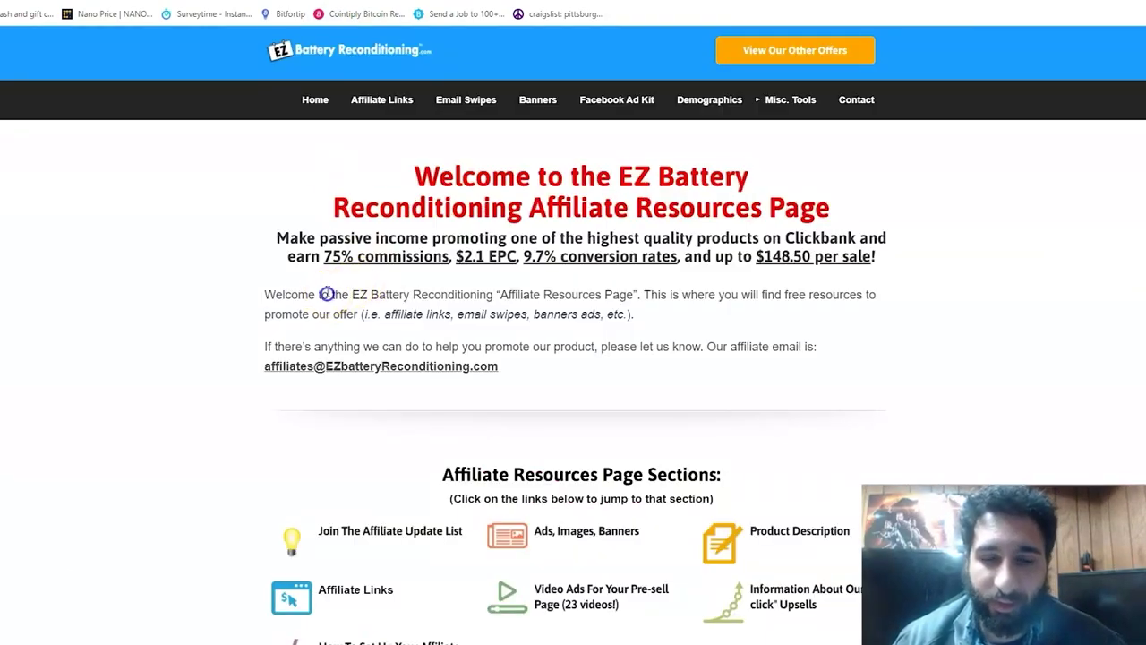
scroll(328, 296, down, 5)
click(534, 143)
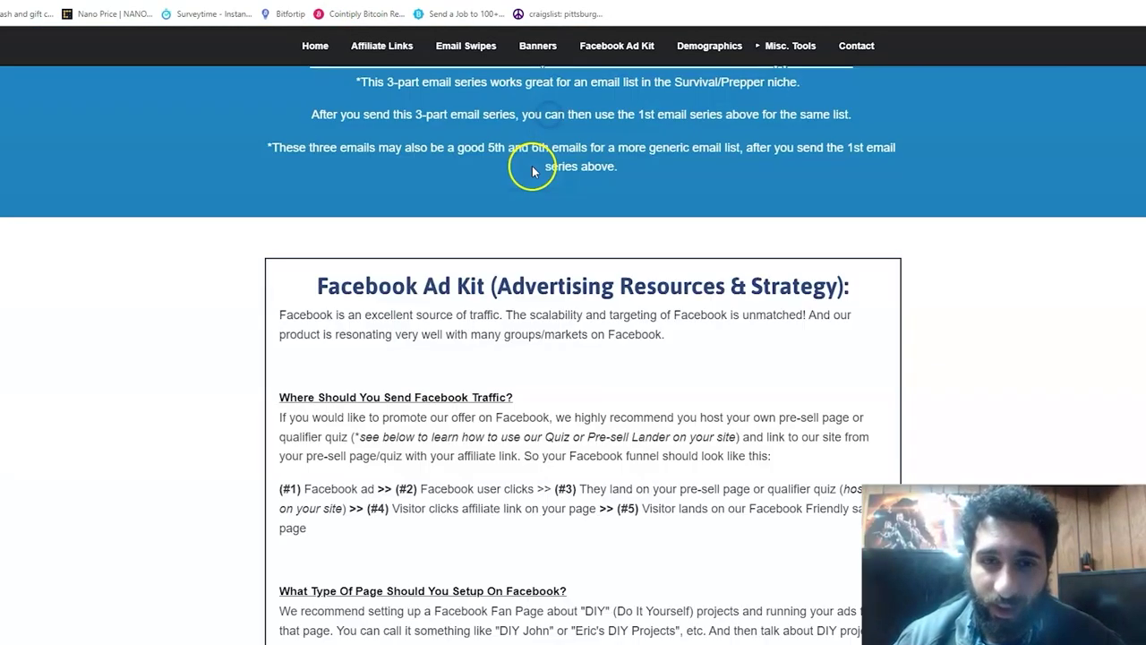
scroll(502, 219, down, 15)
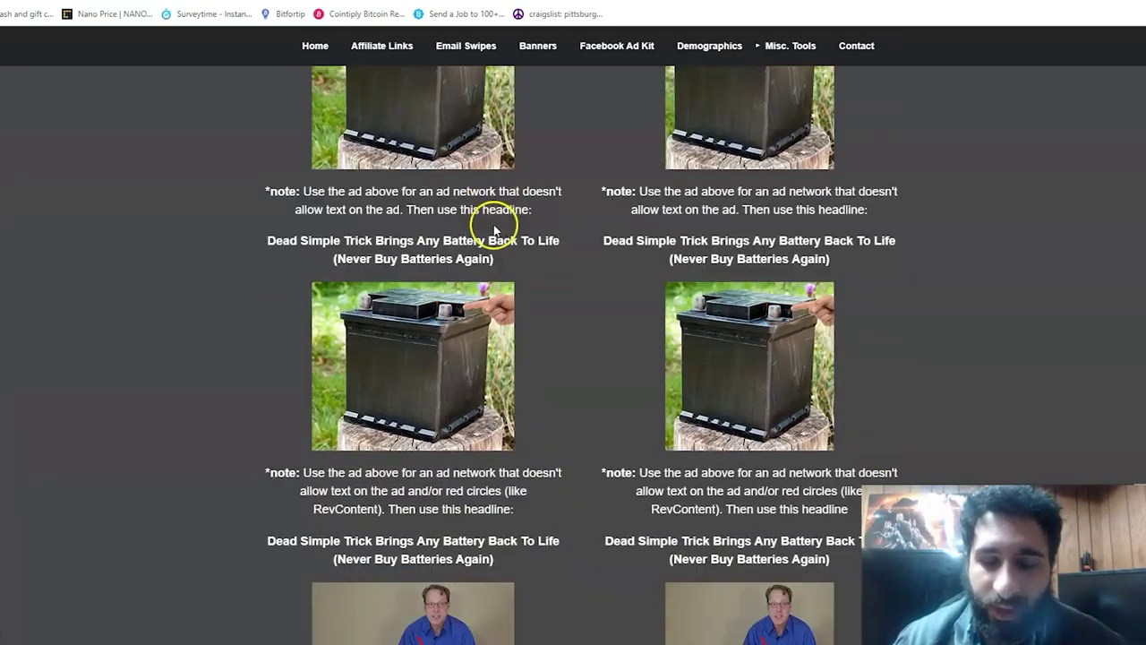
scroll(492, 229, down, 20)
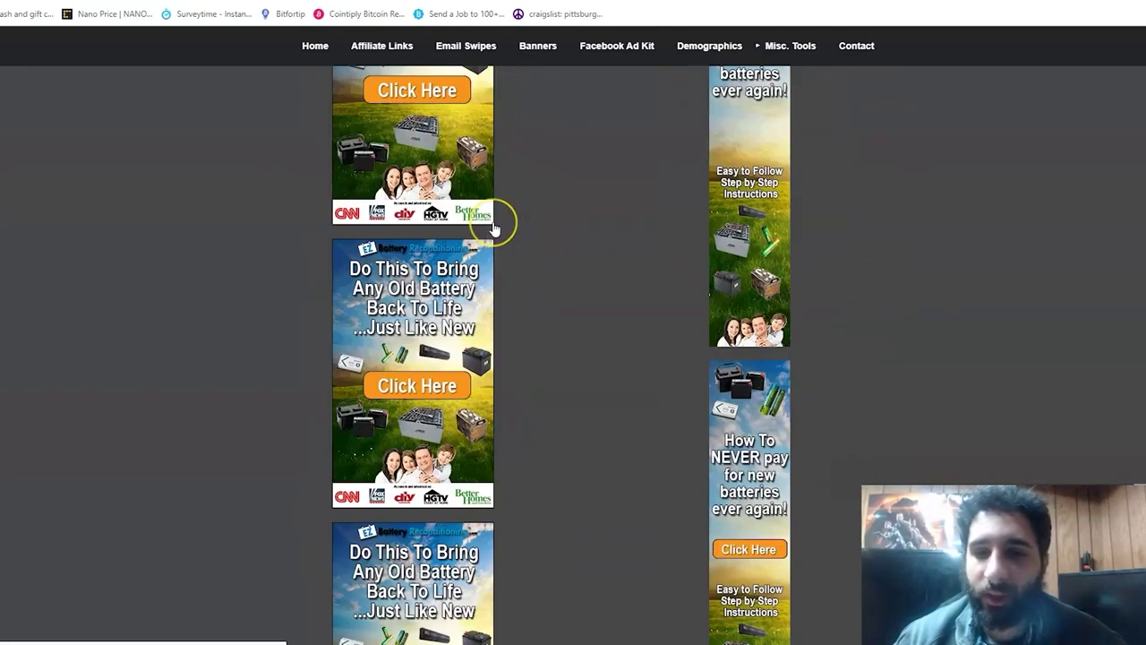
scroll(493, 227, down, 15)
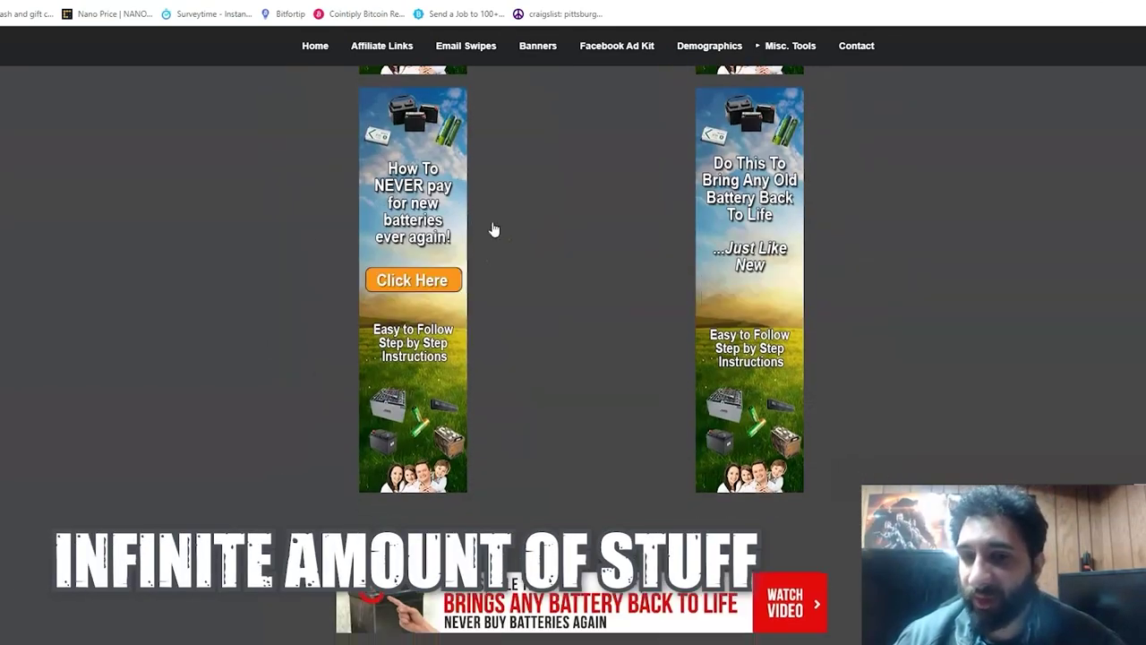
scroll(492, 227, down, 20)
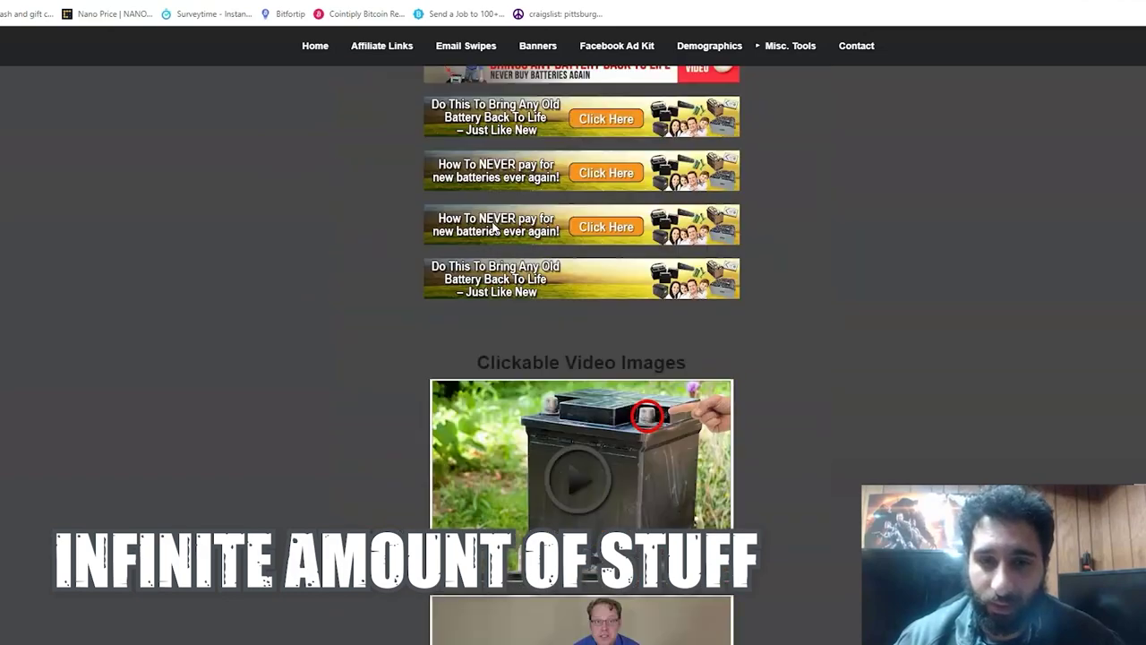
scroll(492, 224, down, 15)
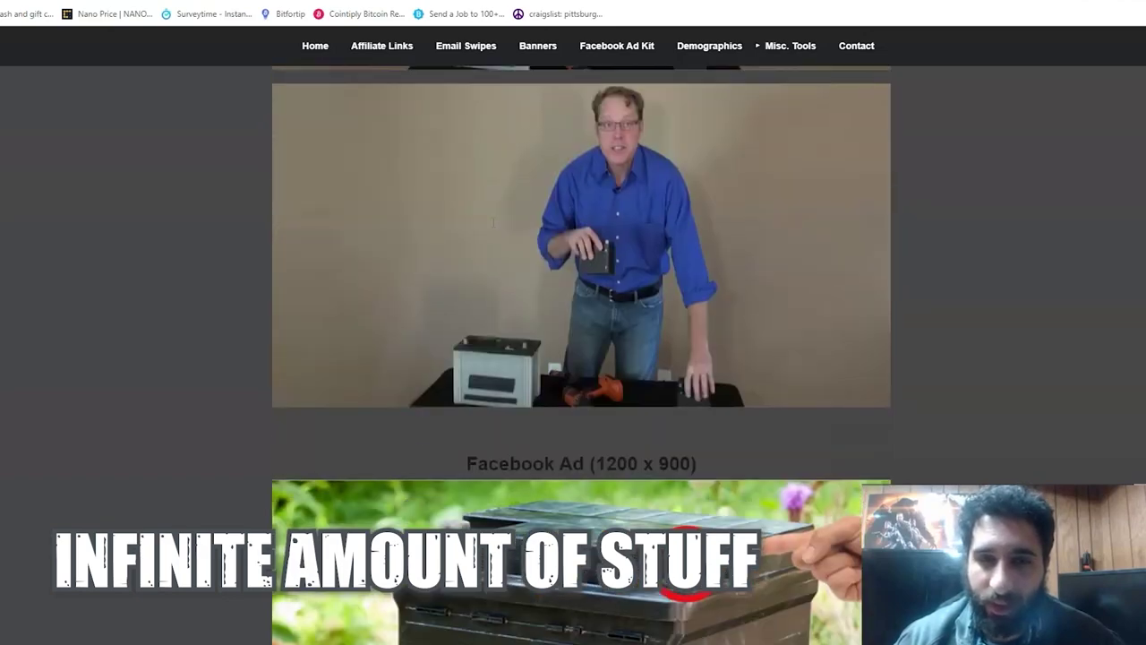
scroll(493, 227, down, 15)
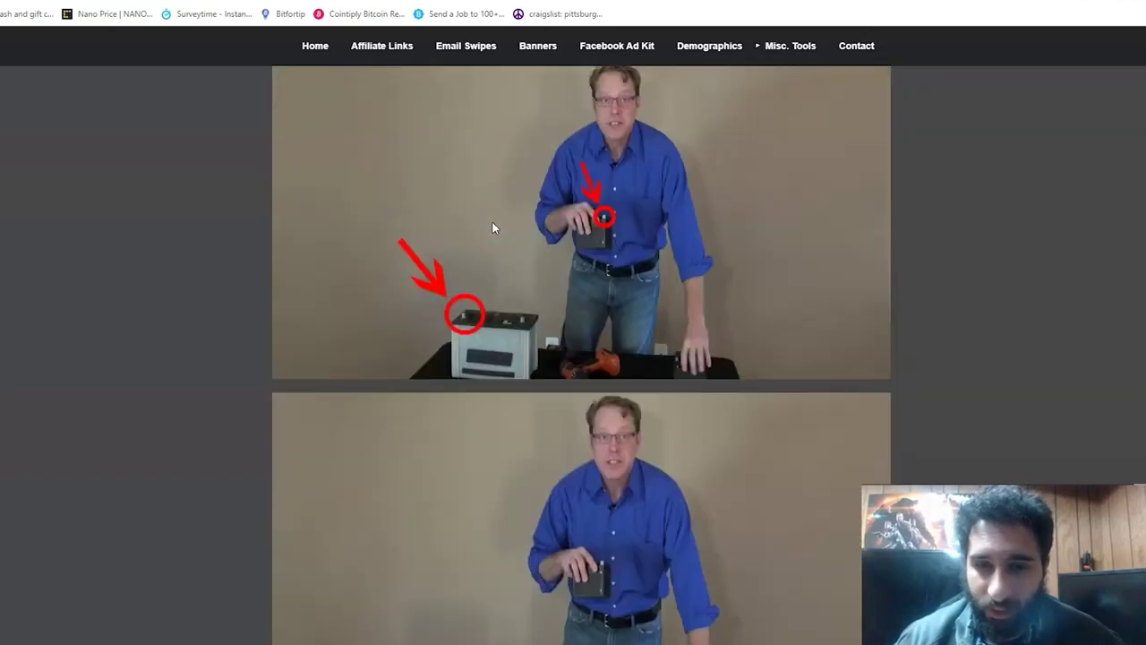
scroll(492, 227, down, 15)
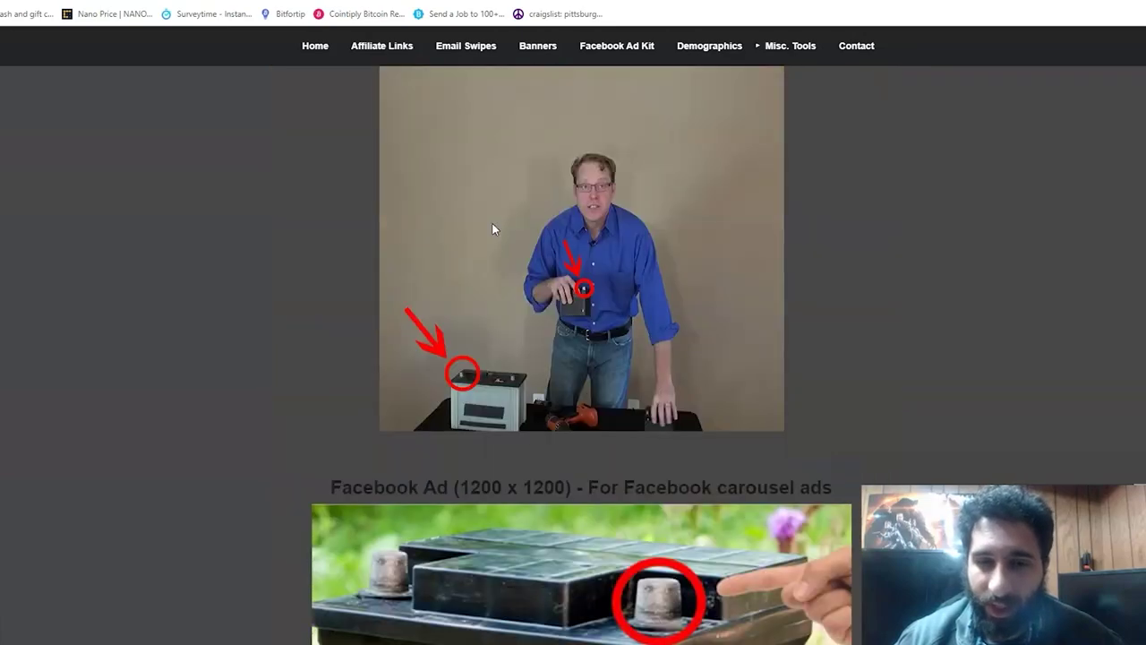
Save the Secondary Facebook Ad (1200 x 628) image of the family with batteries to the computer.
scroll(492, 230, down, 5)
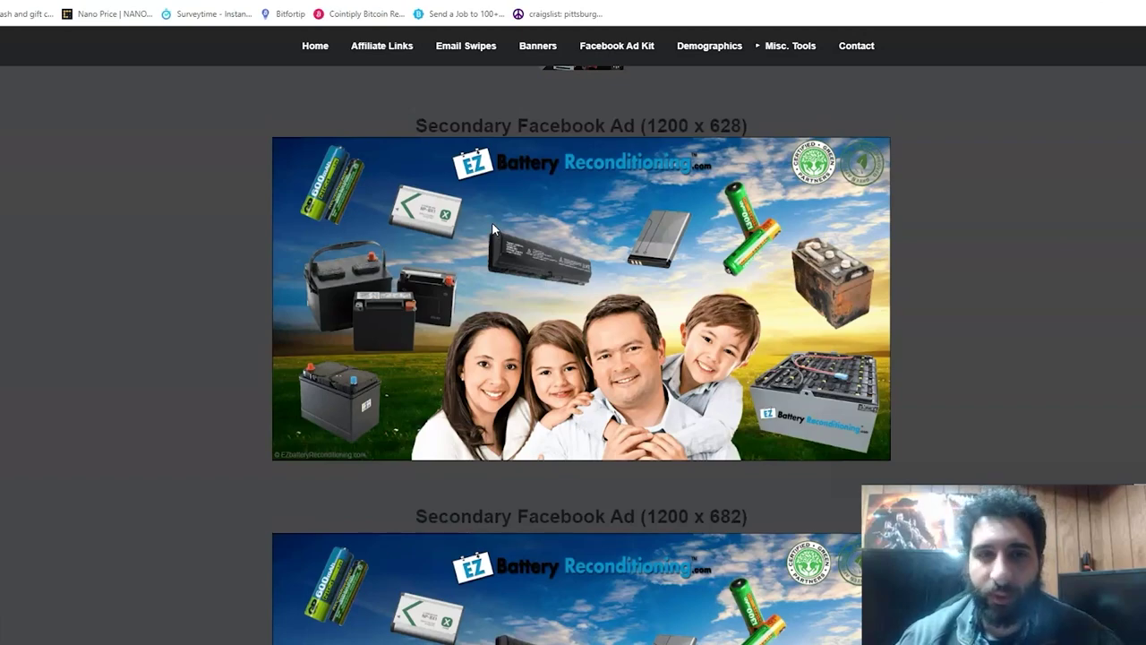
scroll(492, 222, down, 10)
scroll(492, 228, up, 15)
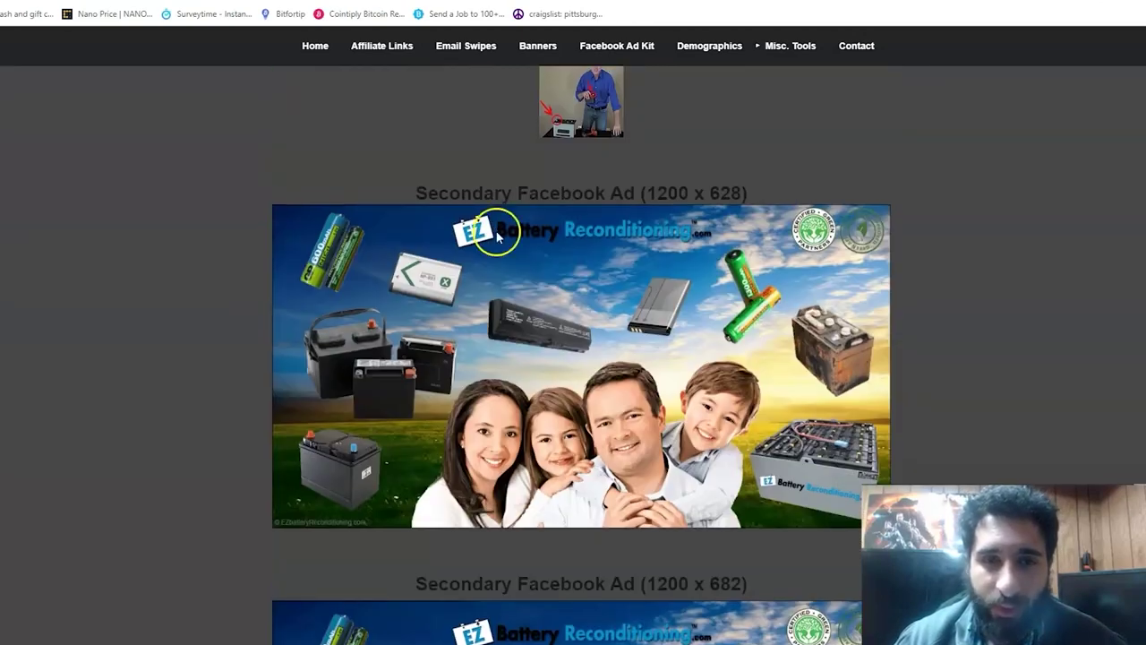
right_click(492, 224)
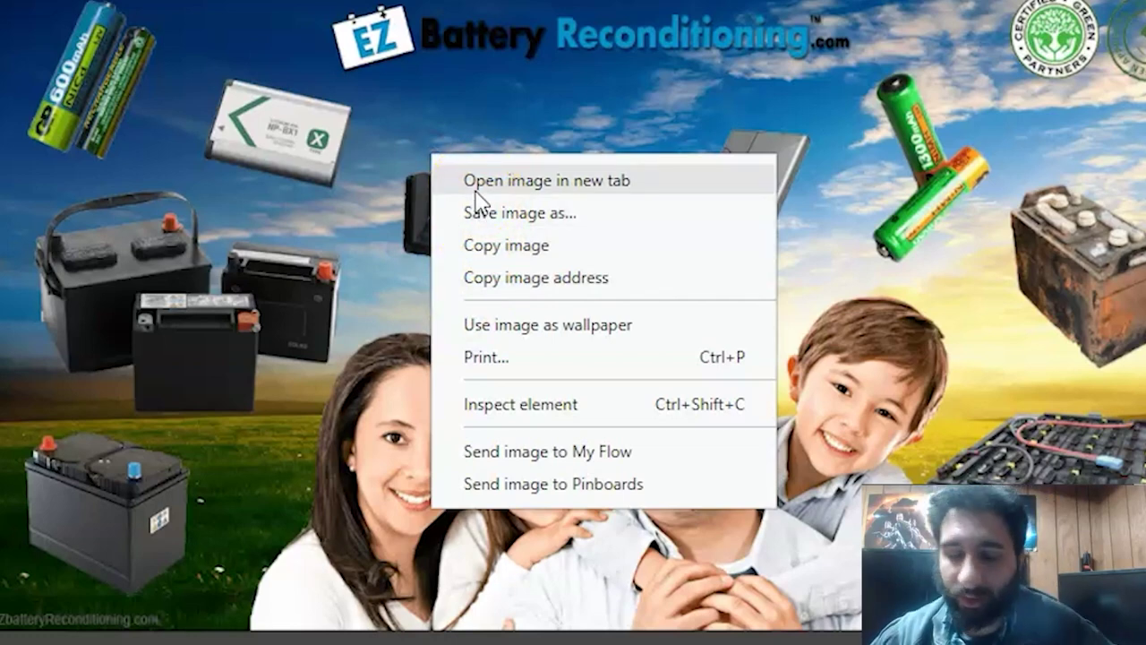
click(518, 229)
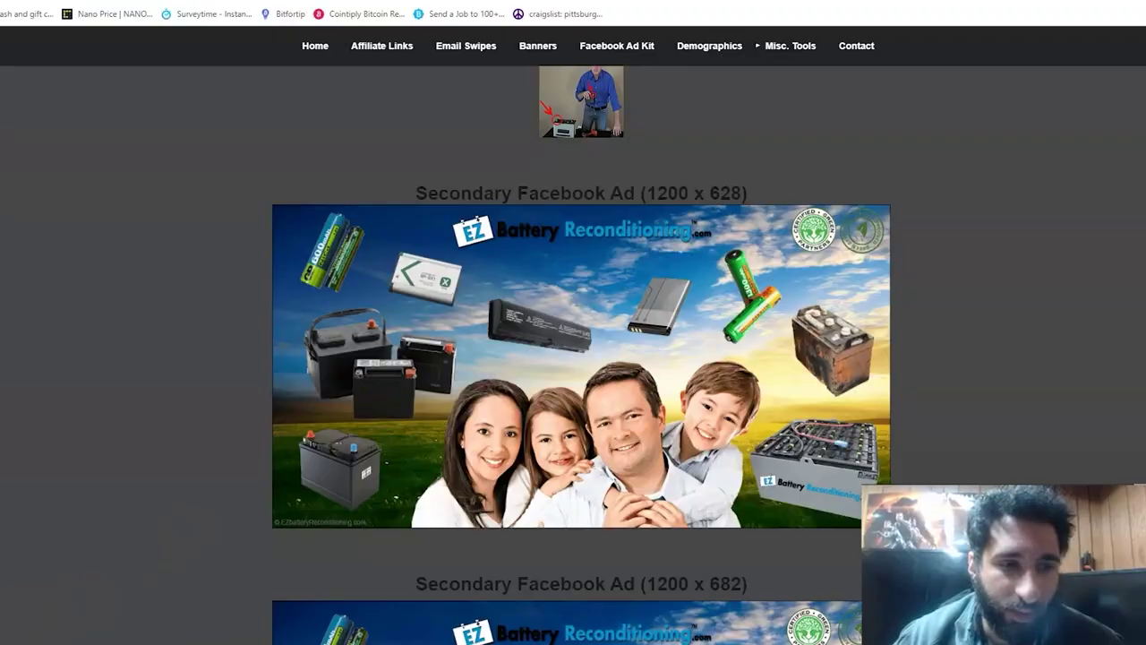
click(456, 299)
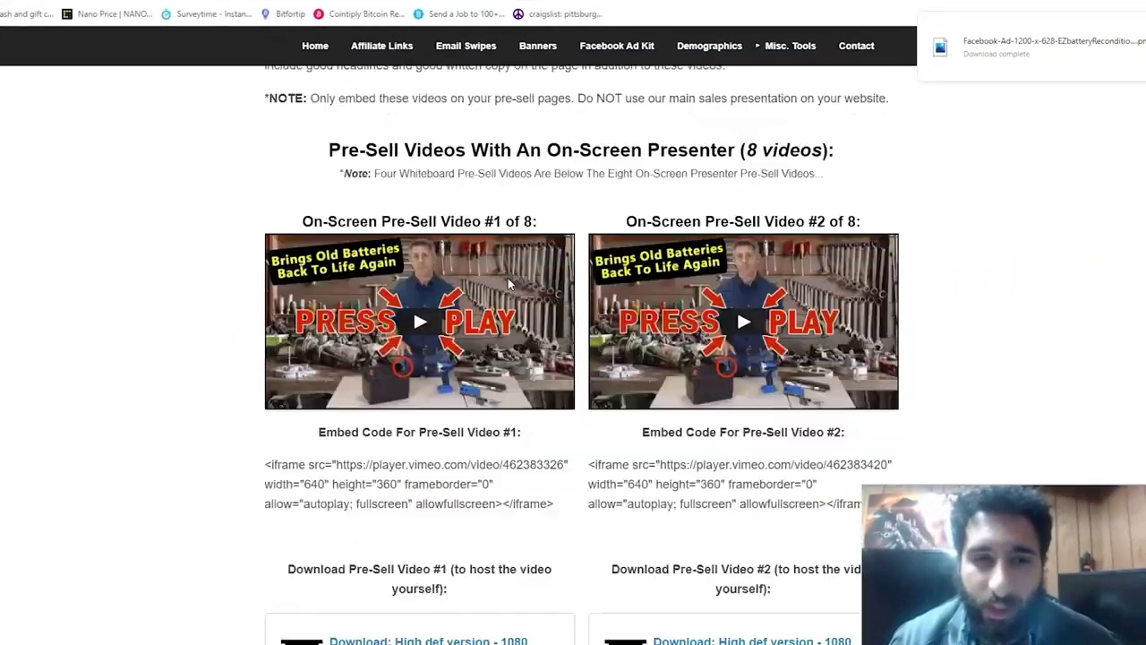
Examine the on-screen and whiteboard pre-sell videos with their download options, and recheck the Facebook ad images.
scroll(507, 283, down, 20)
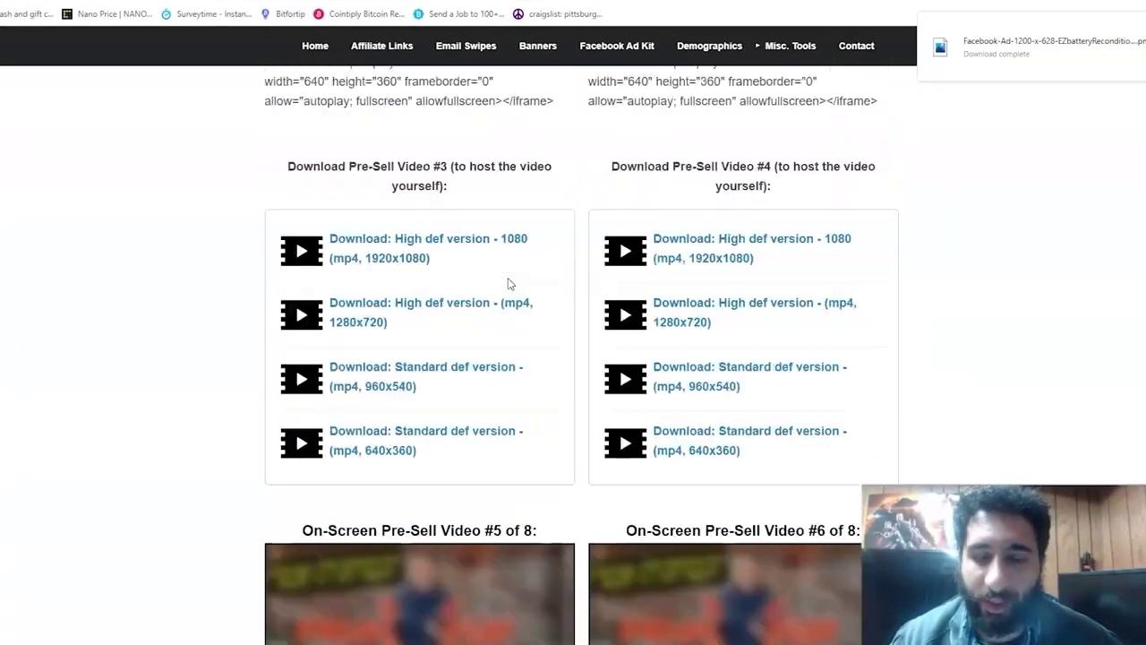
scroll(508, 284, down, 12)
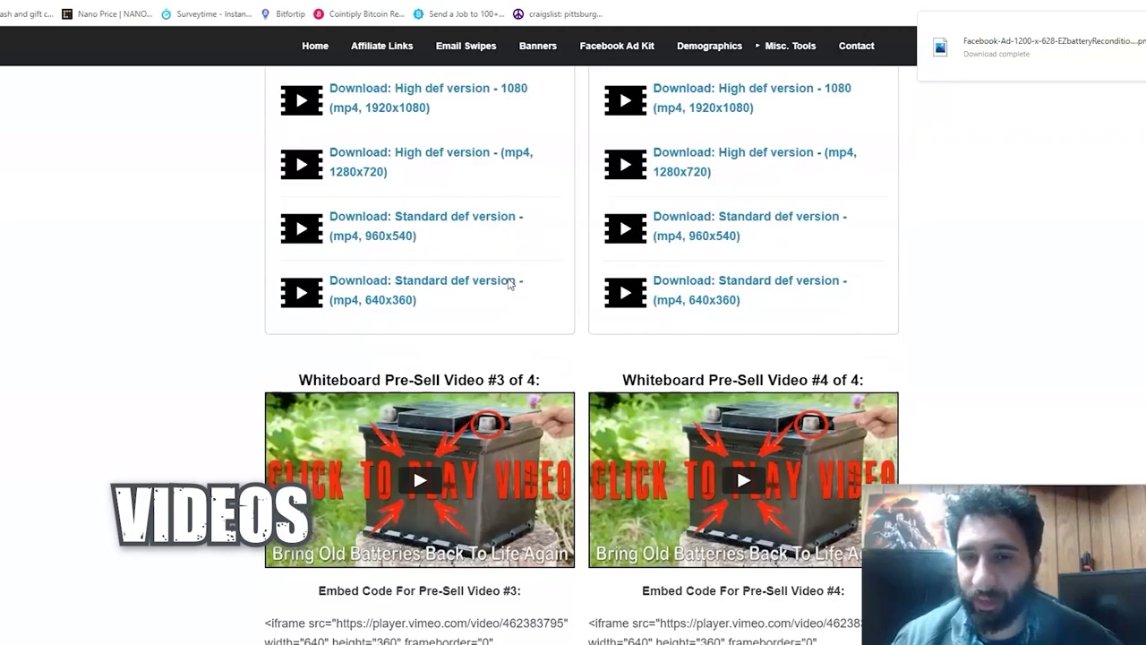
scroll(508, 284, up, 15)
scroll(508, 284, up, 20)
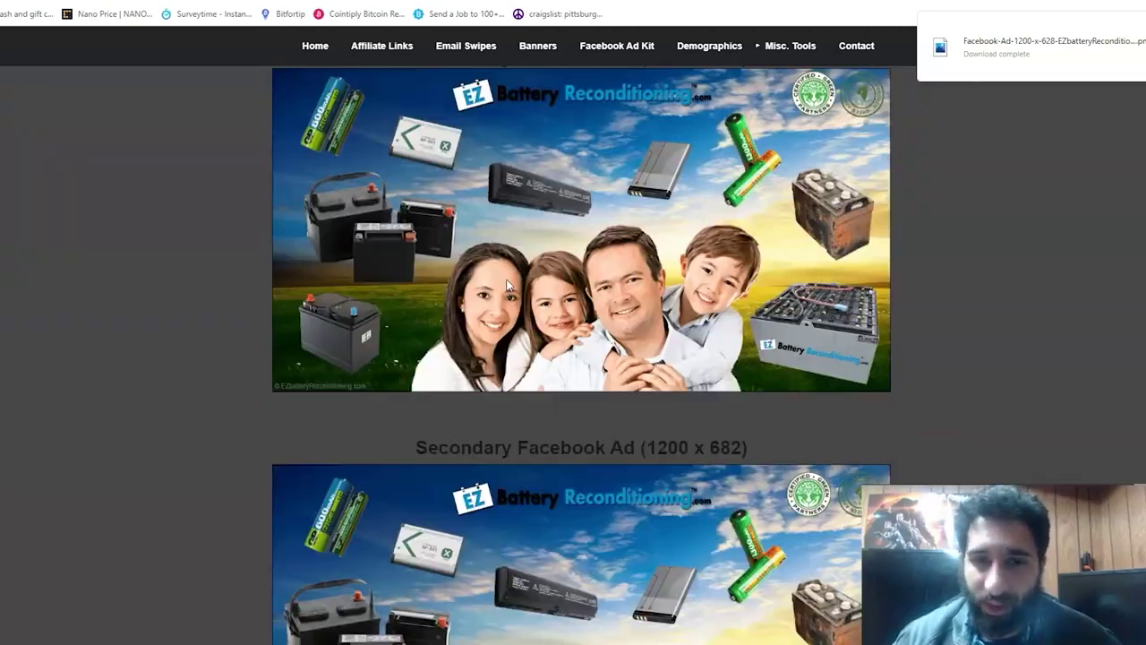
scroll(506, 282, down, 15)
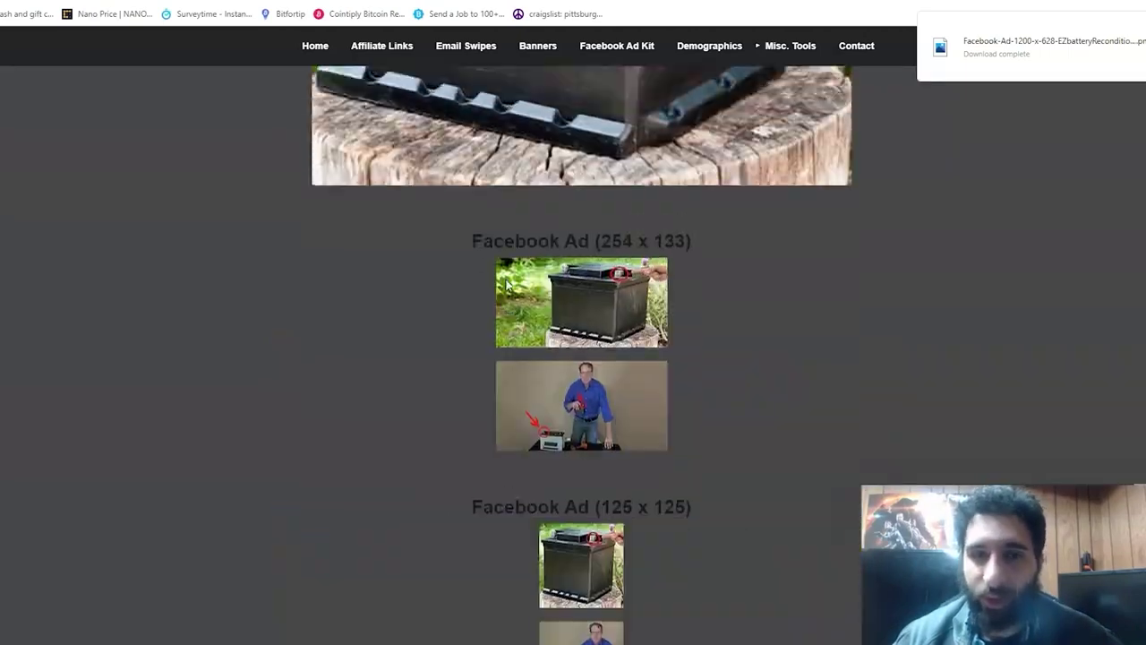
scroll(506, 282, down, 10)
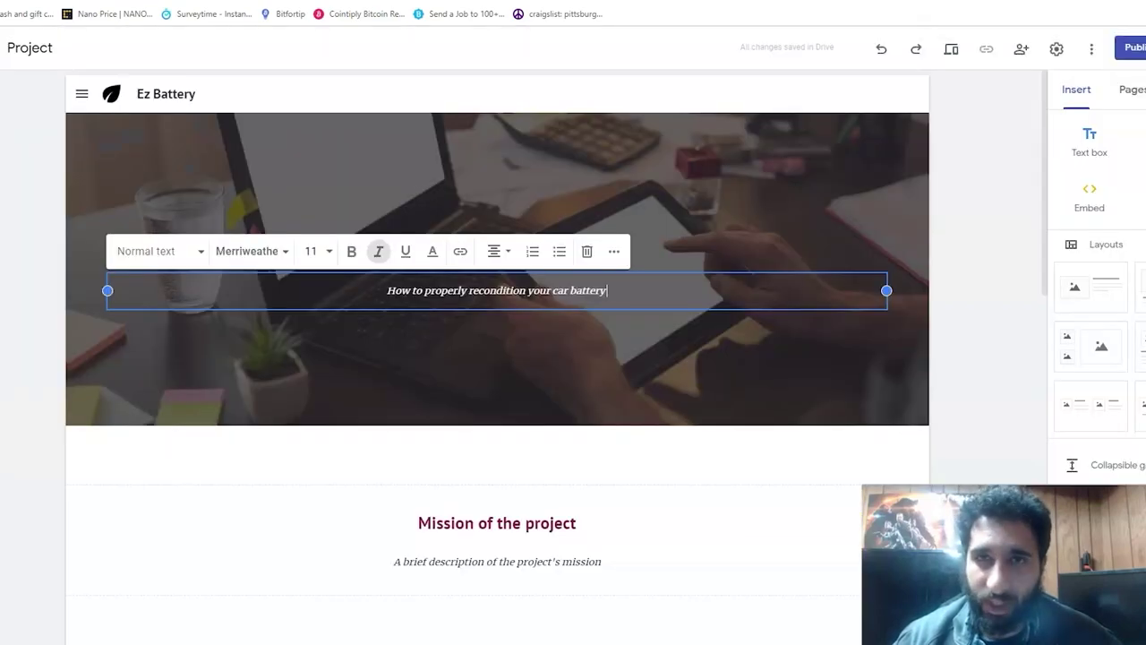
Replace the Google Sites header background by uploading the downloaded 1200 x 628 Facebook ad image.
click(149, 405)
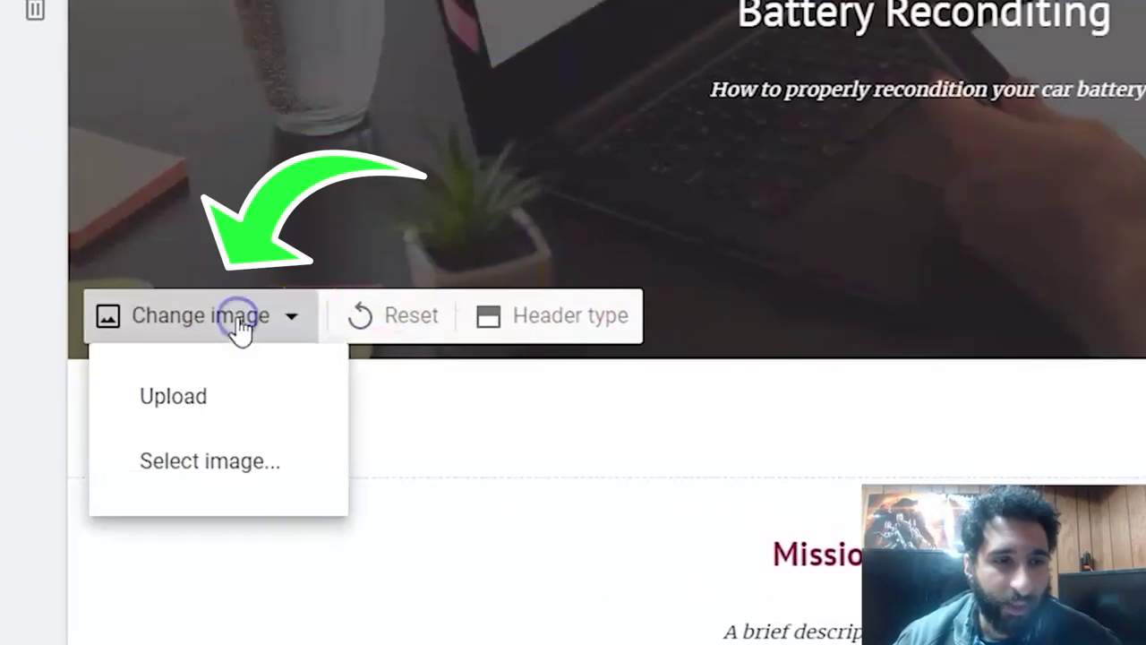
click(156, 444)
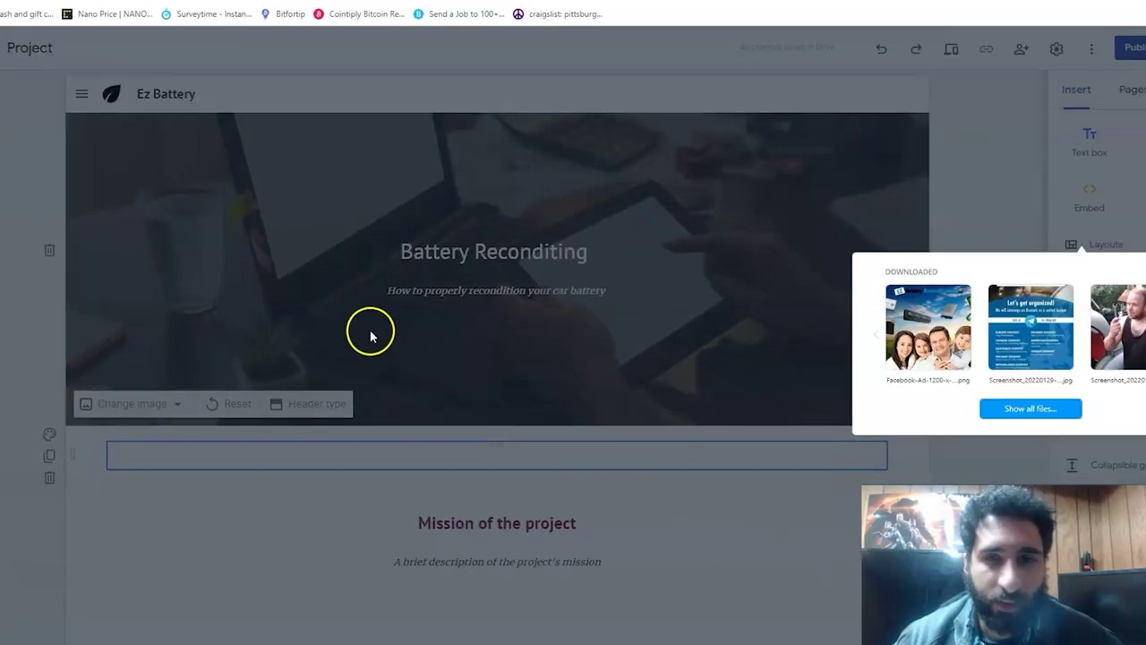
click(929, 327)
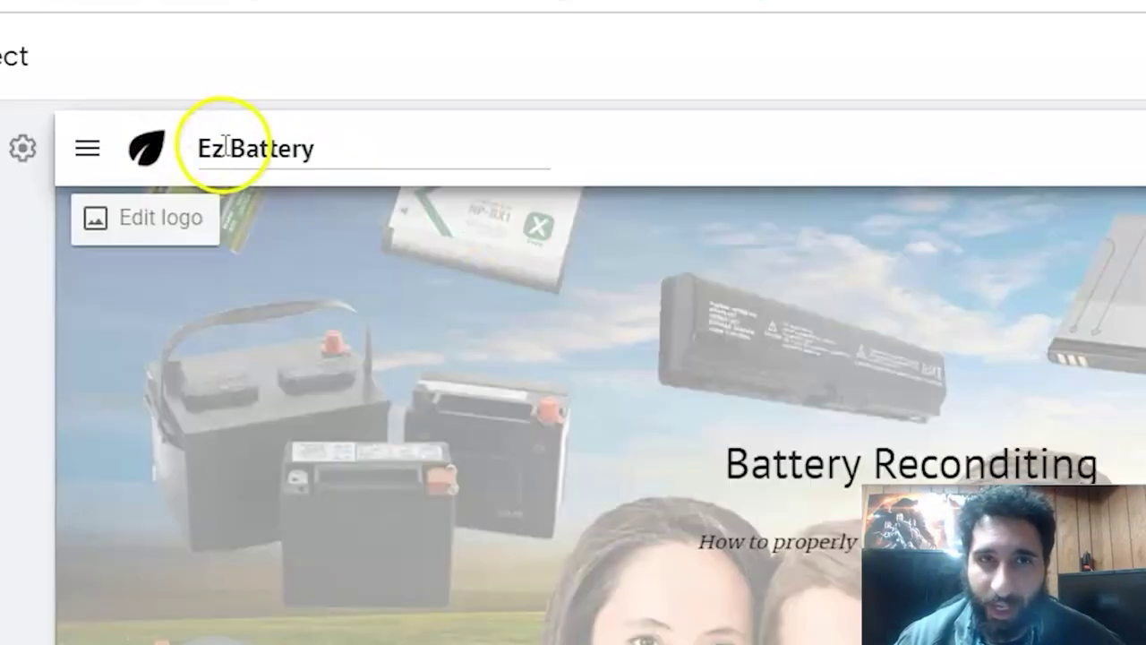
Copy "EZ Battery Reconditioning" from the affiliate resources page heading and return to the Wordtracker keyword results.
click(226, 148)
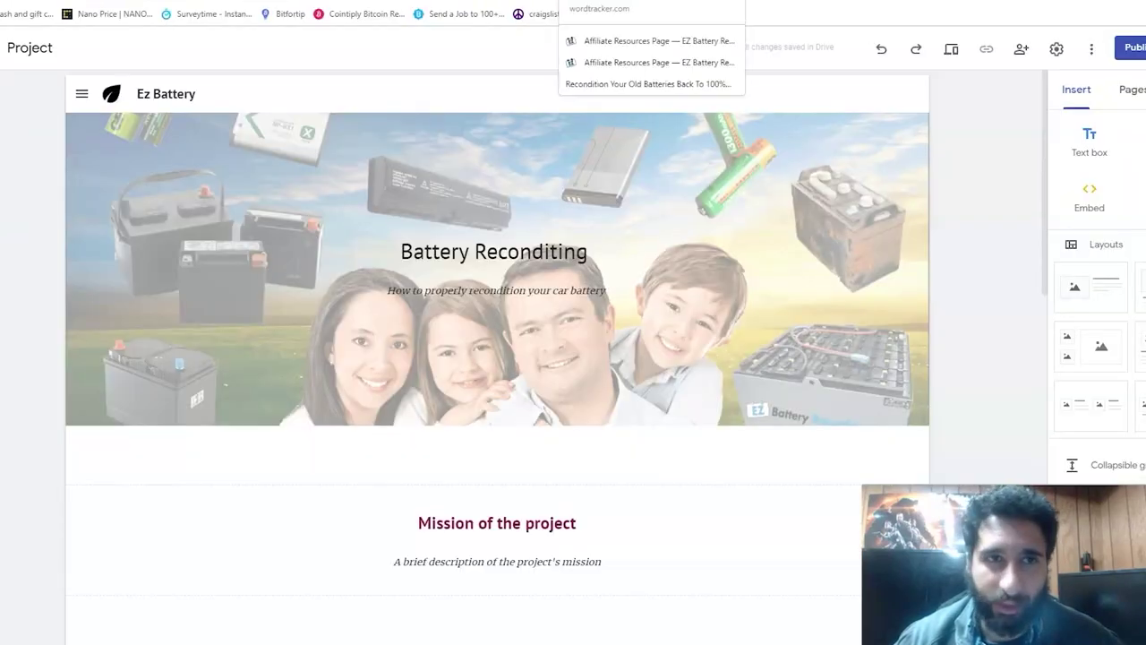
click(649, 29)
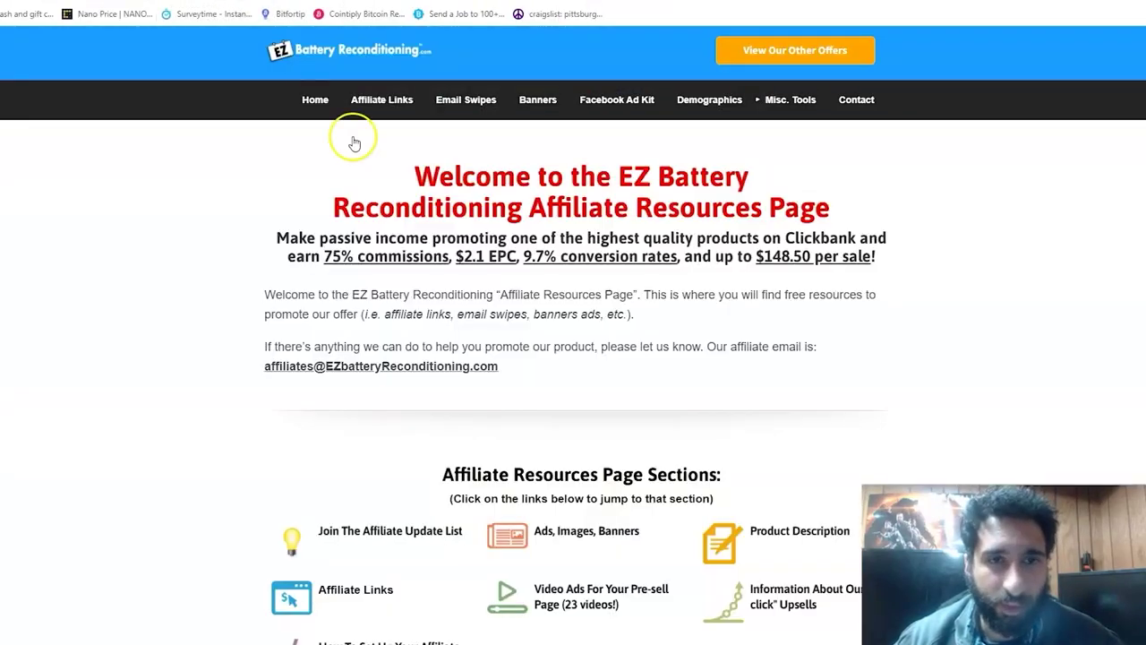
drag(620, 175, 521, 208)
right_click(483, 212)
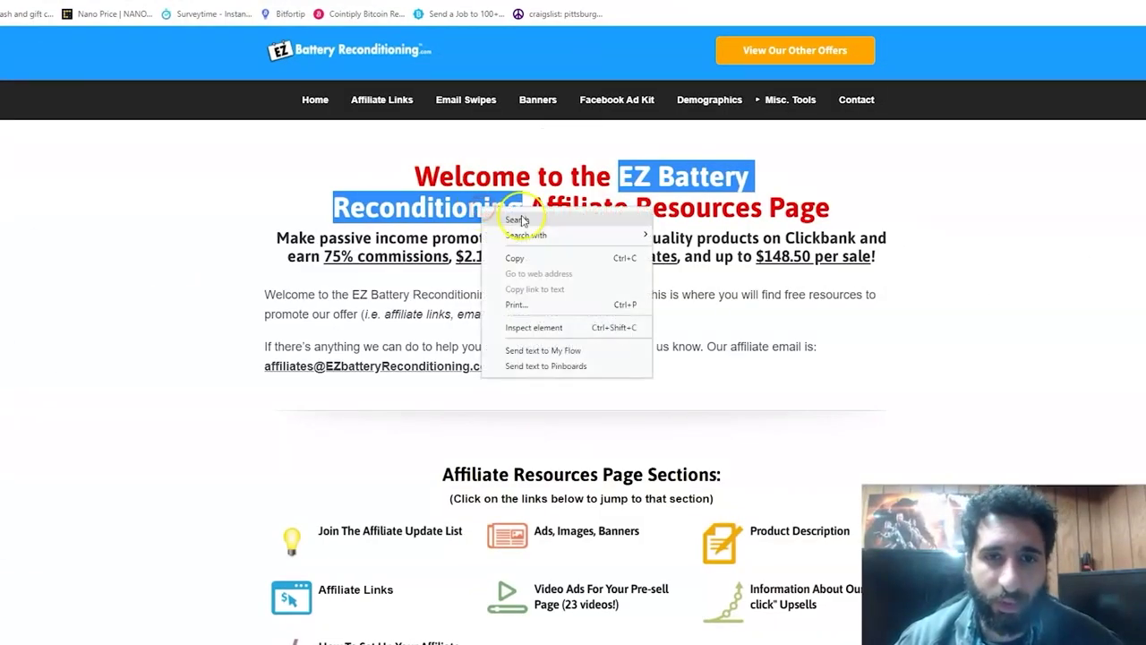
click(394, 204)
drag(627, 174, 520, 206)
key(ctrl+c)
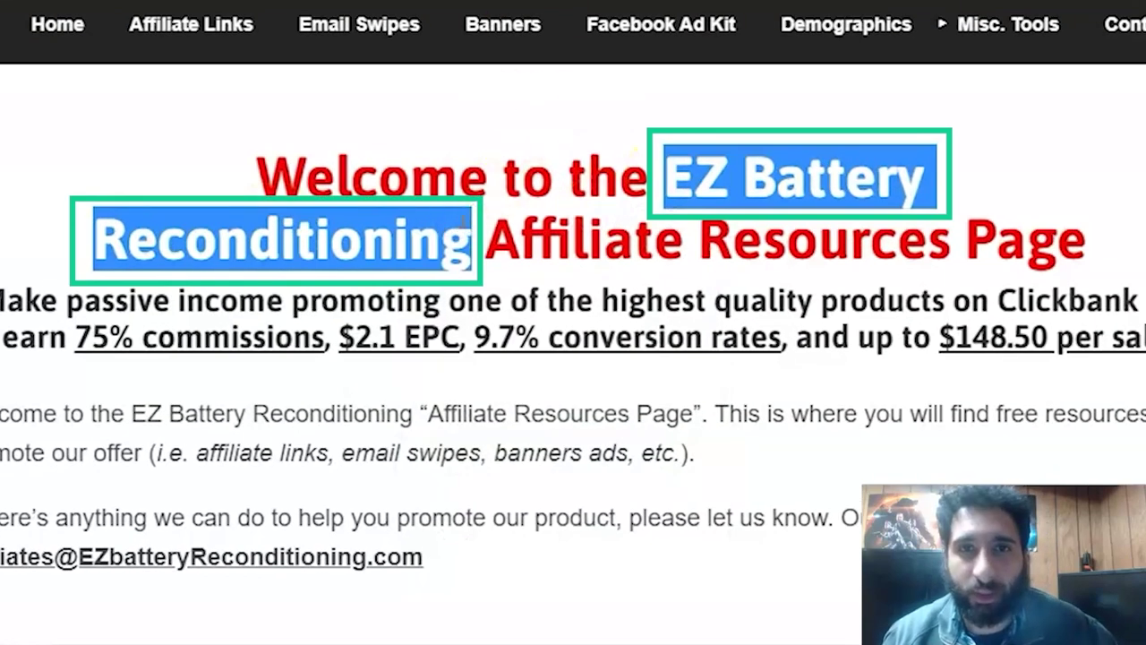
key(ctrl+t)
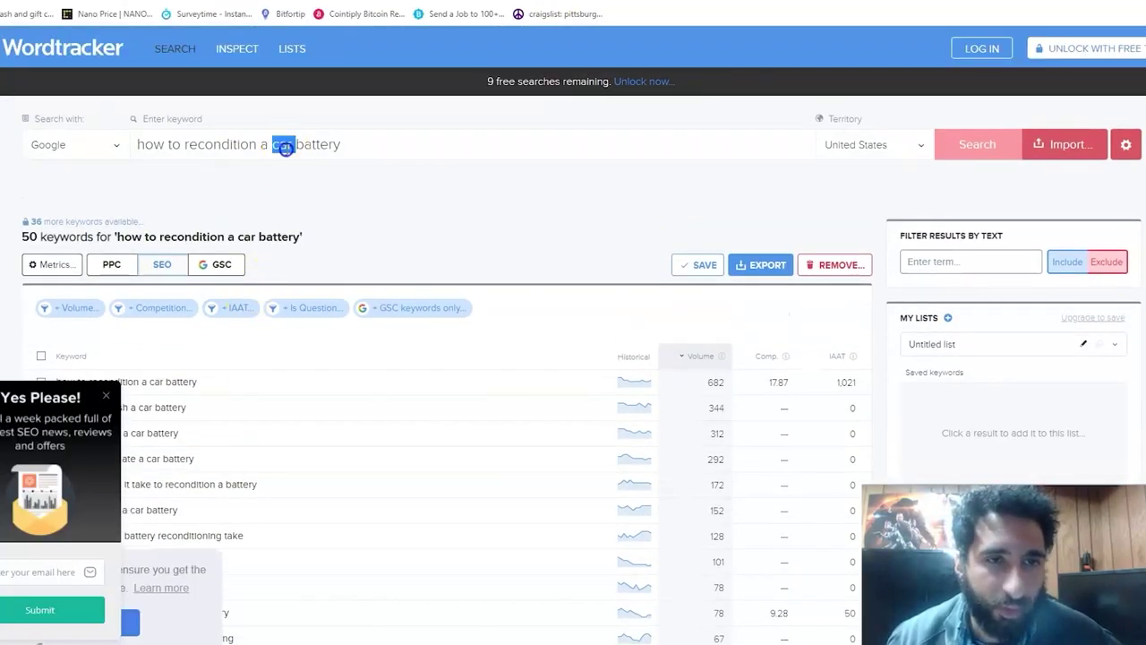
Search Wordtracker for keywords related to "EZ Battery Reconditioning" in place of the car battery phrase.
triple_click(285, 148)
key(ctrl+v)
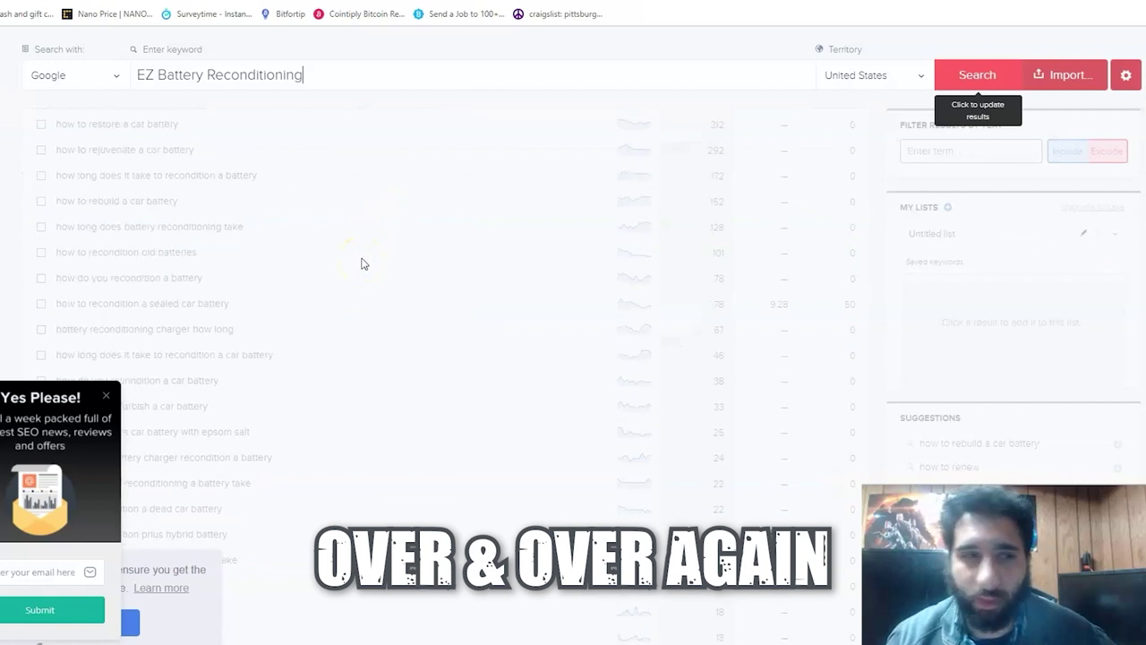
scroll(363, 264, up, 1)
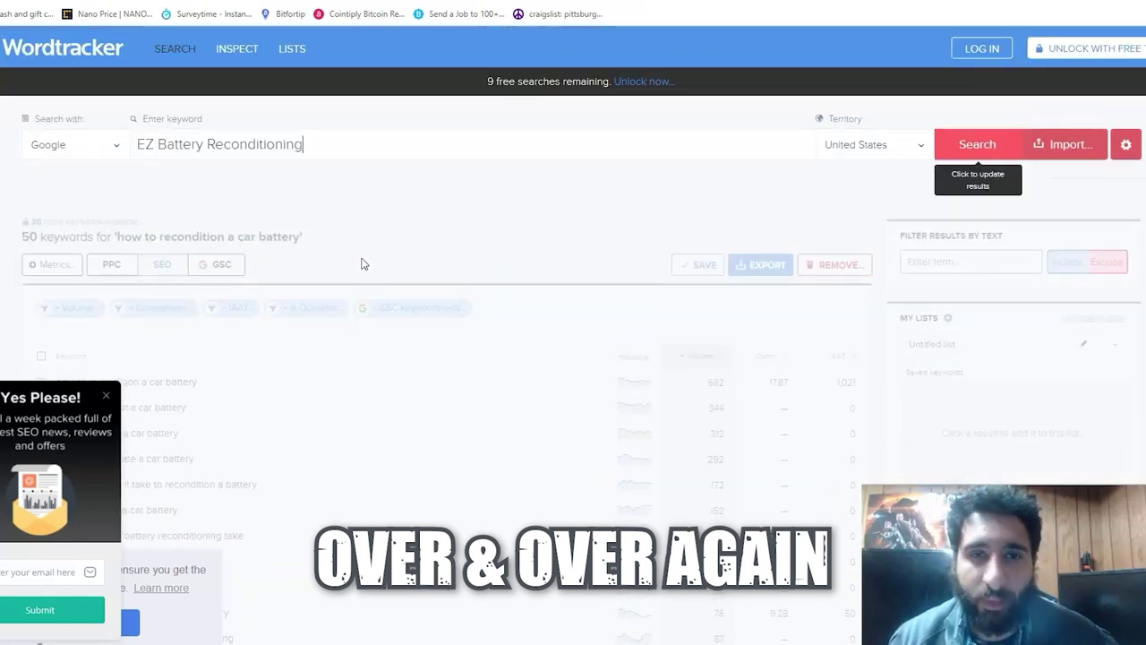
click(574, 132)
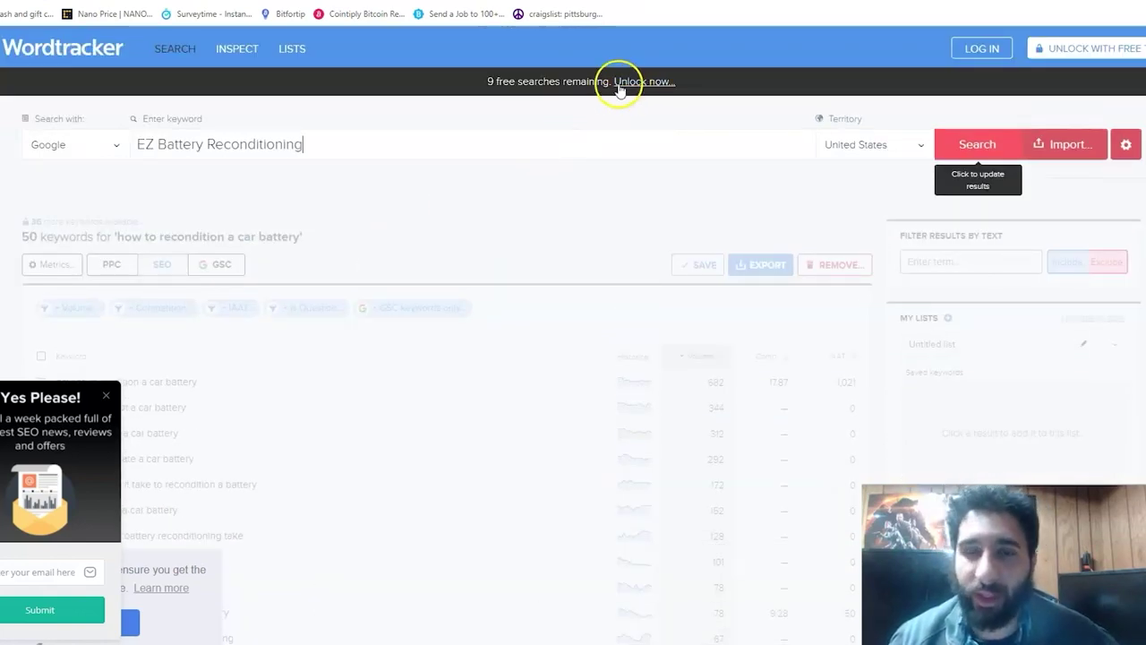
click(955, 132)
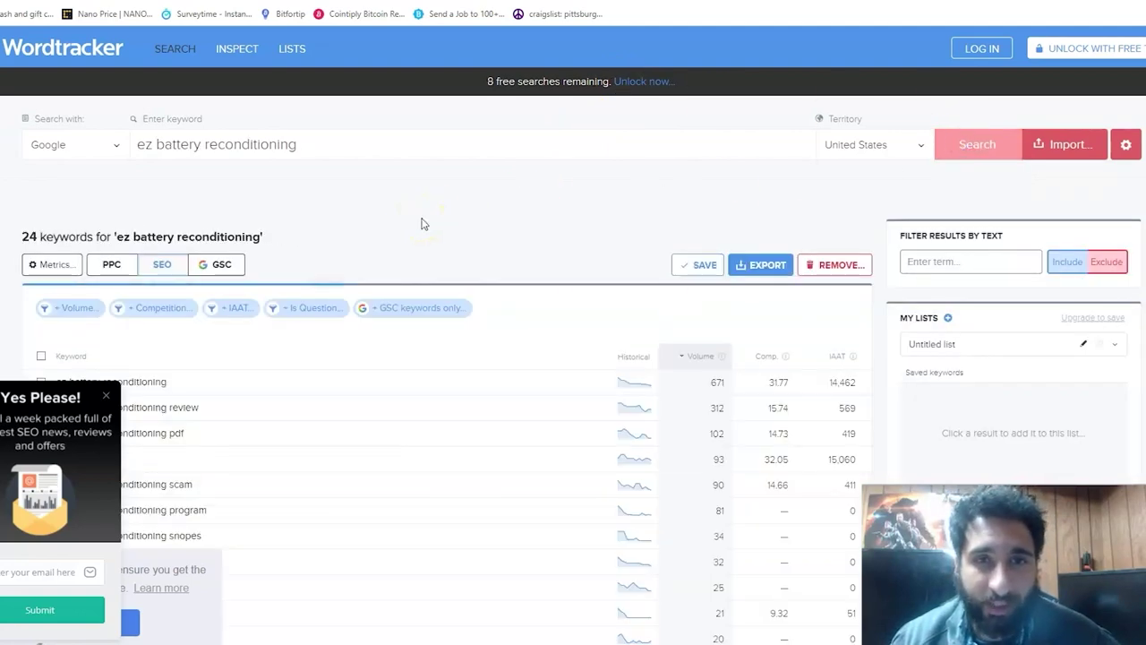
scroll(425, 224, down, 2)
click(341, 235)
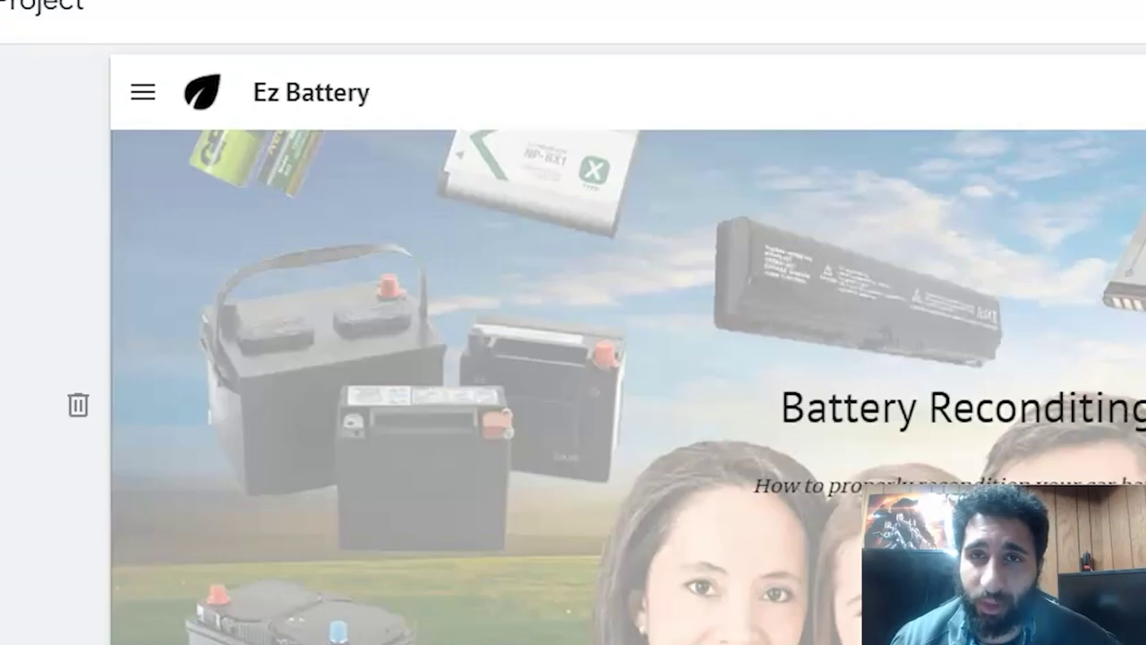
Switch to the Google Sites editor and rename the site in the header to "EZ Battery Reconditioning".
triple_click(348, 98)
text(EZ Battery Reconditioning)
click(832, 464)
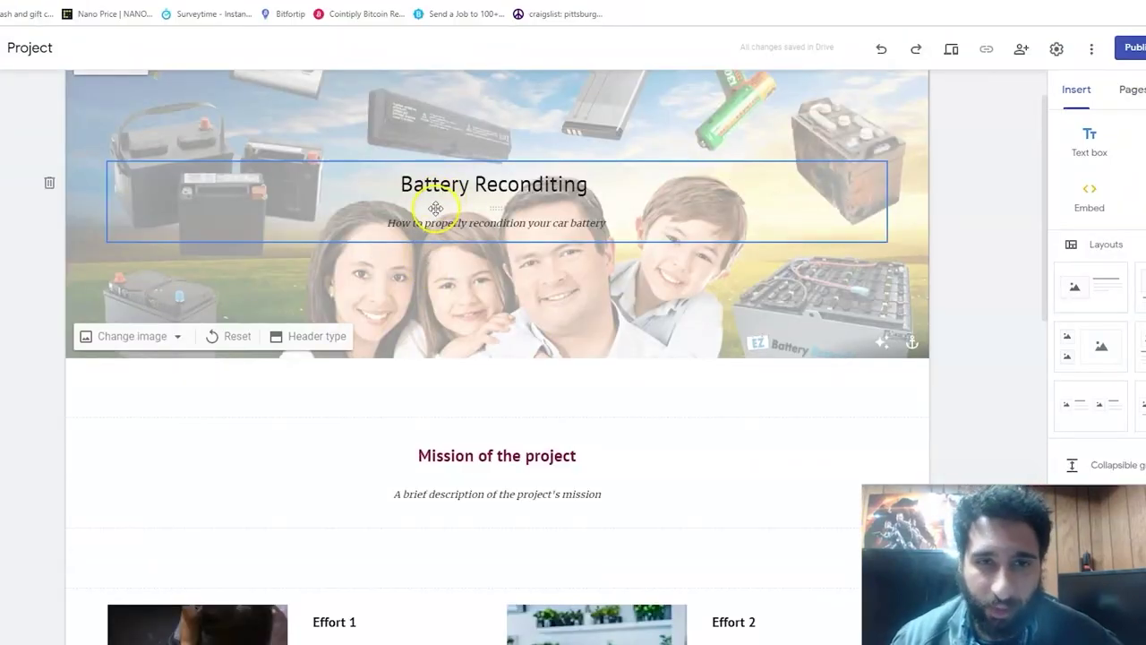
Replace the "Mission of the project" heading with "Showing you logical steps to recondition your car battery".
scroll(452, 228, down, 2)
scroll(484, 257, up, 1)
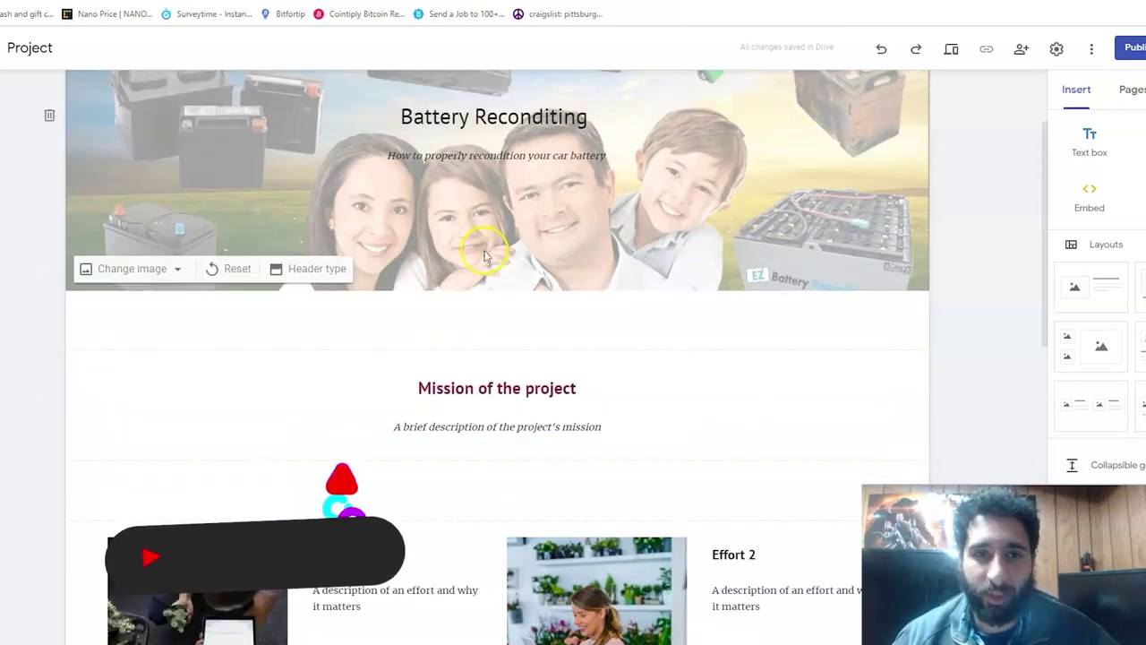
scroll(484, 257, down, 1)
click(460, 260)
triple_click(461, 260)
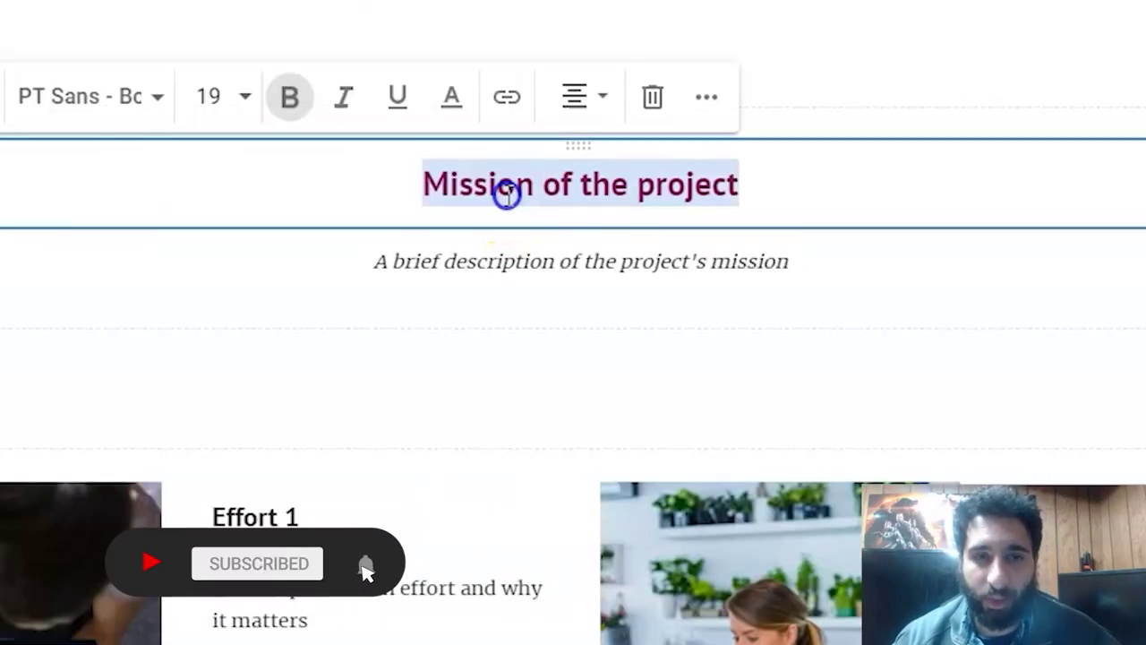
text(Sho)
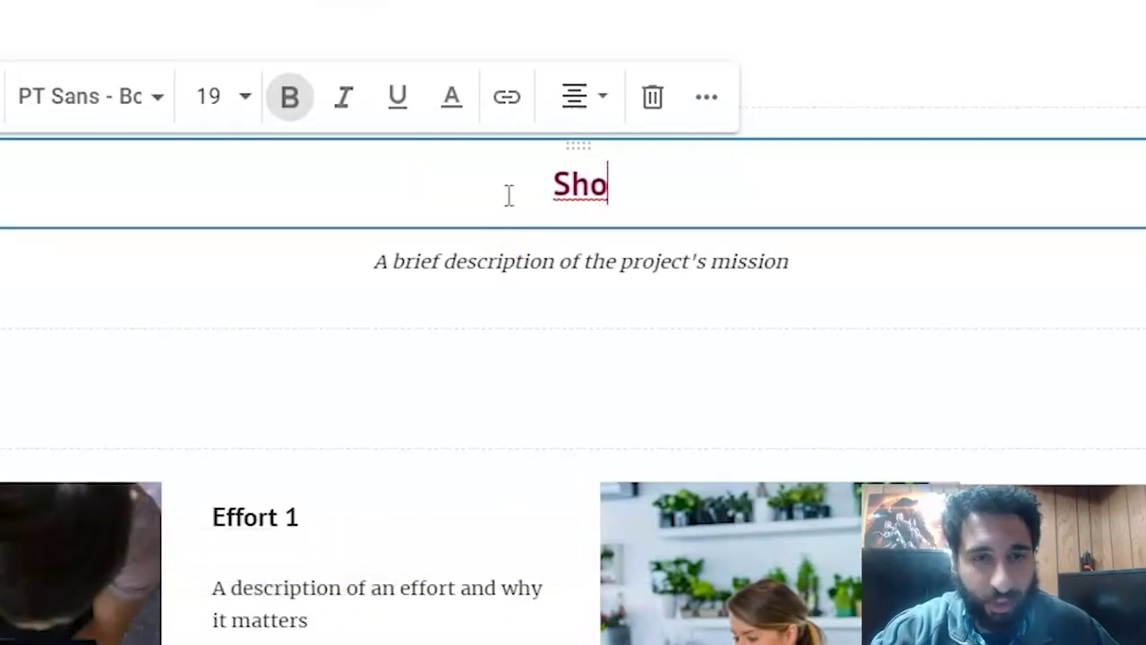
text(wing you logical steps to recondition your car batter)
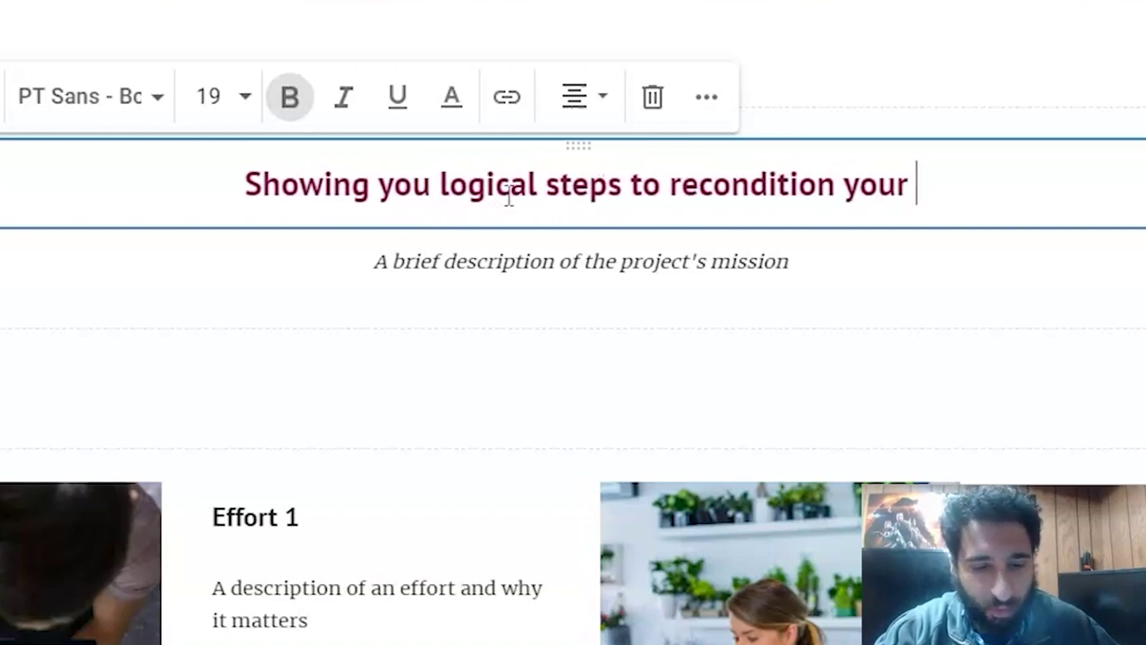
text(y)
Examine the remaining template sections below the mission text and the site's list of pages.
triple_click(488, 261)
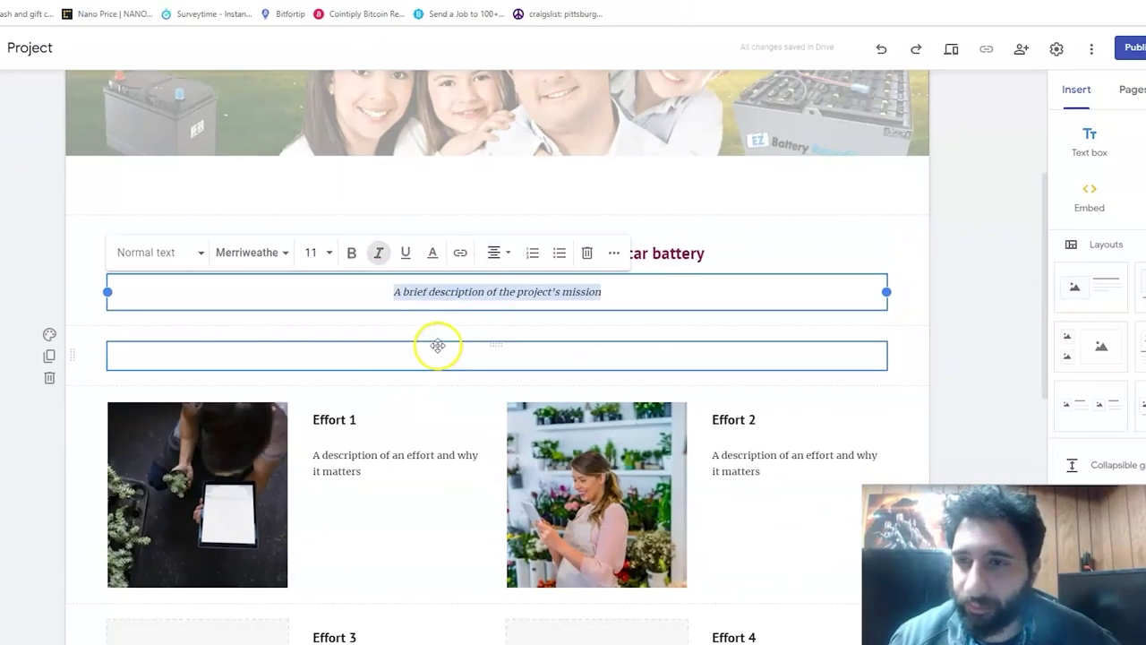
scroll(437, 346, down, 8)
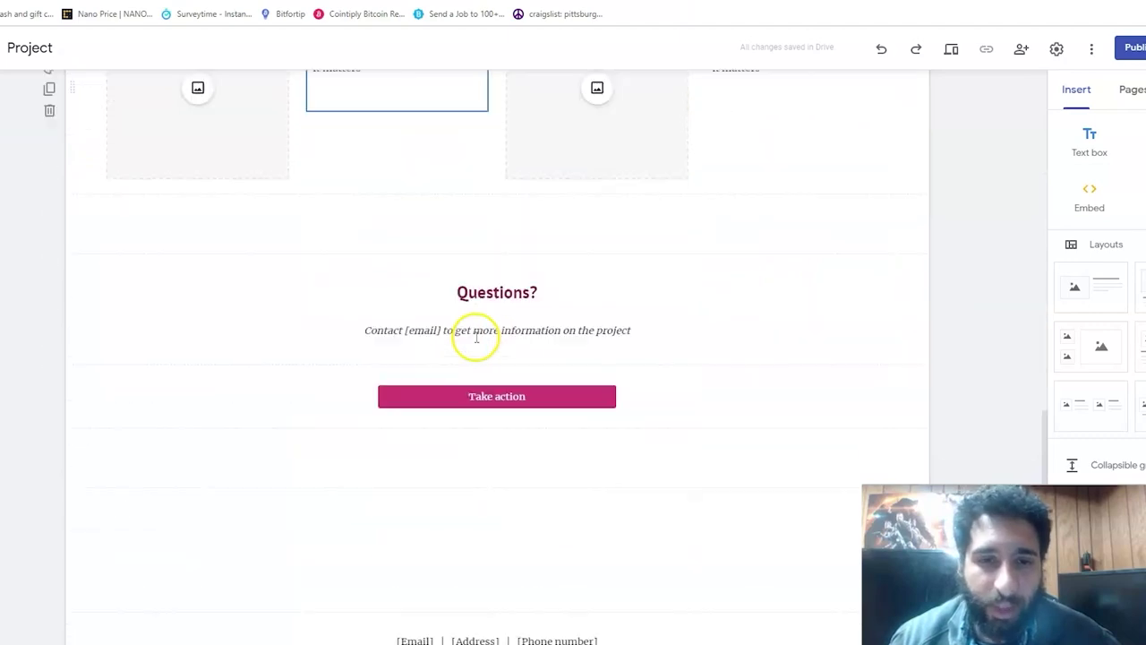
scroll(475, 337, up, 8)
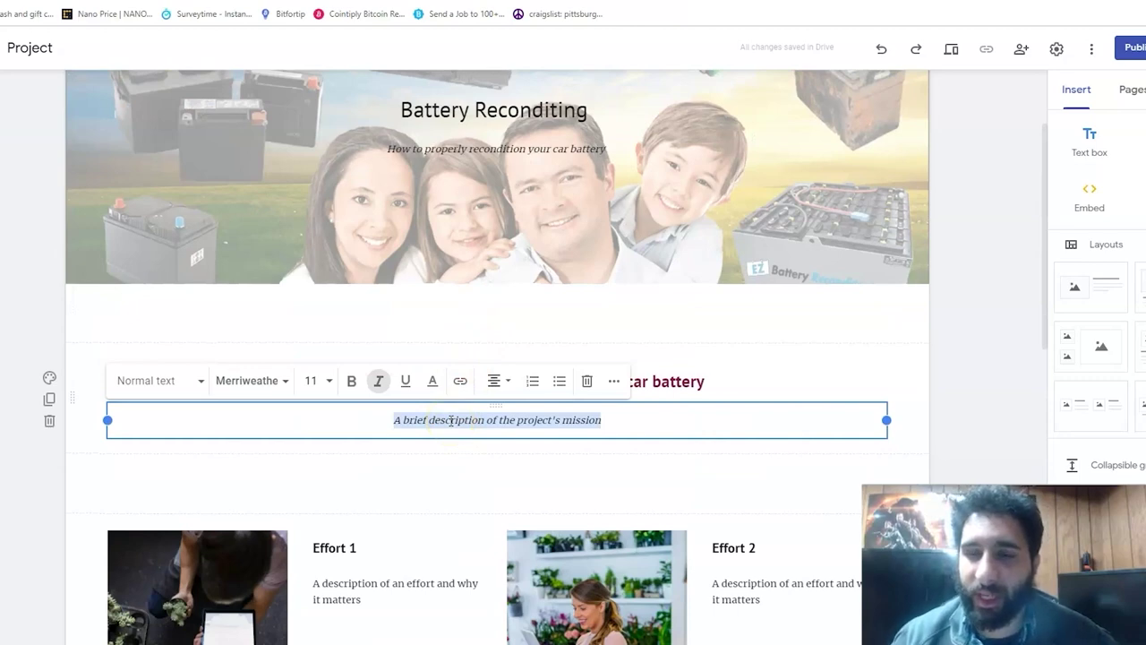
click(1132, 89)
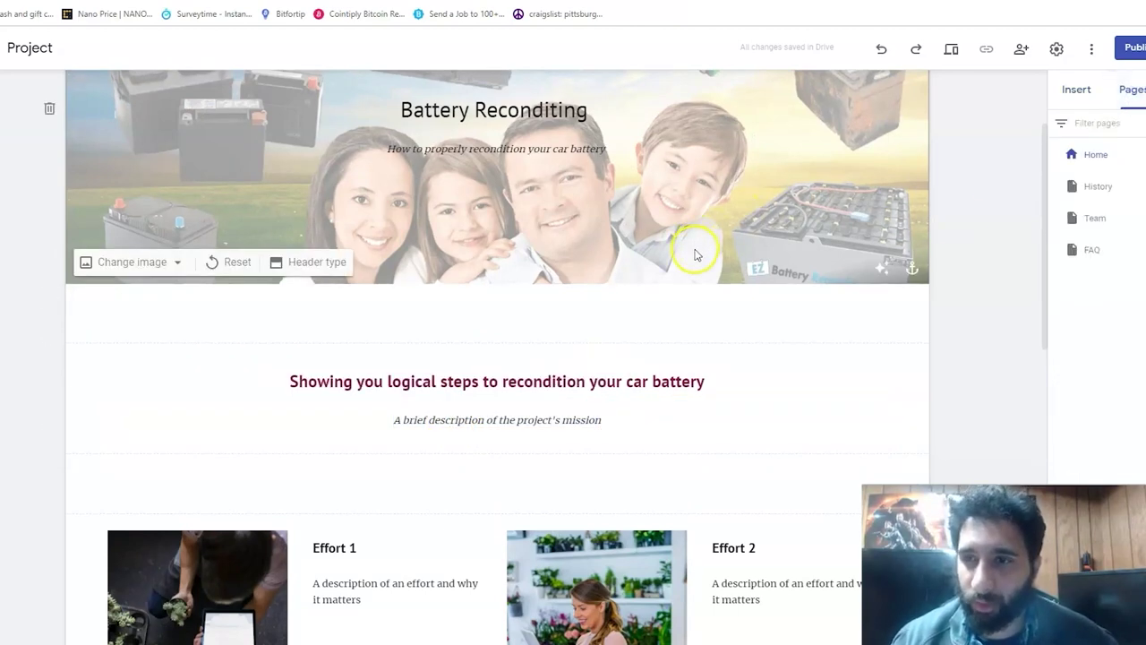
click(304, 379)
scroll(417, 405, down, 9)
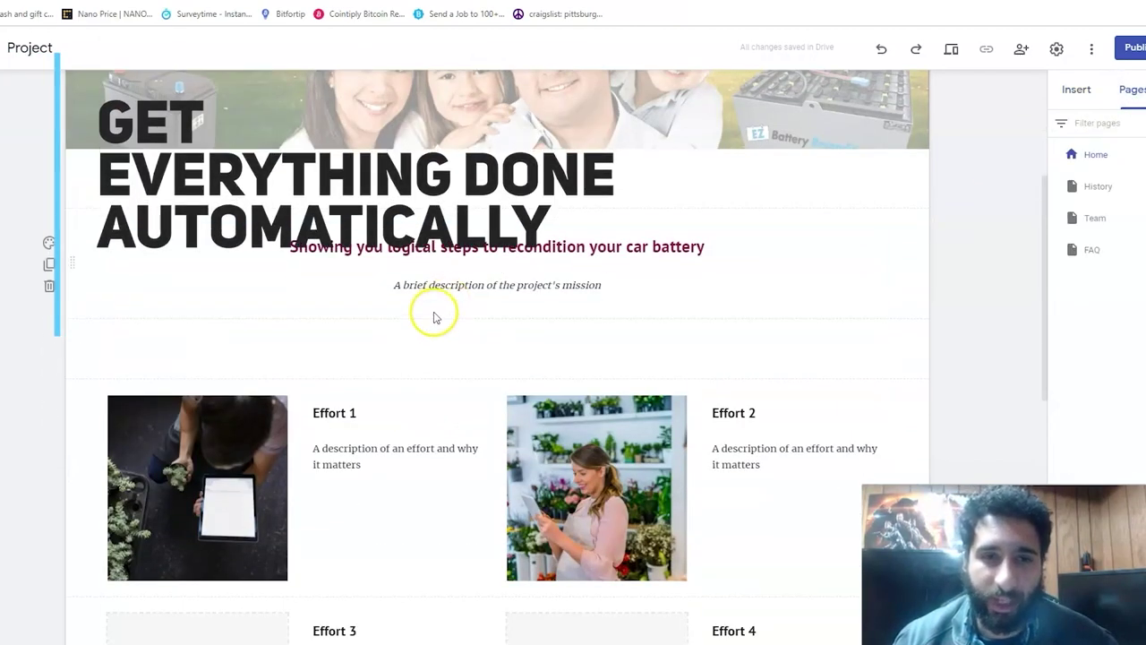
scroll(428, 331, up, 6)
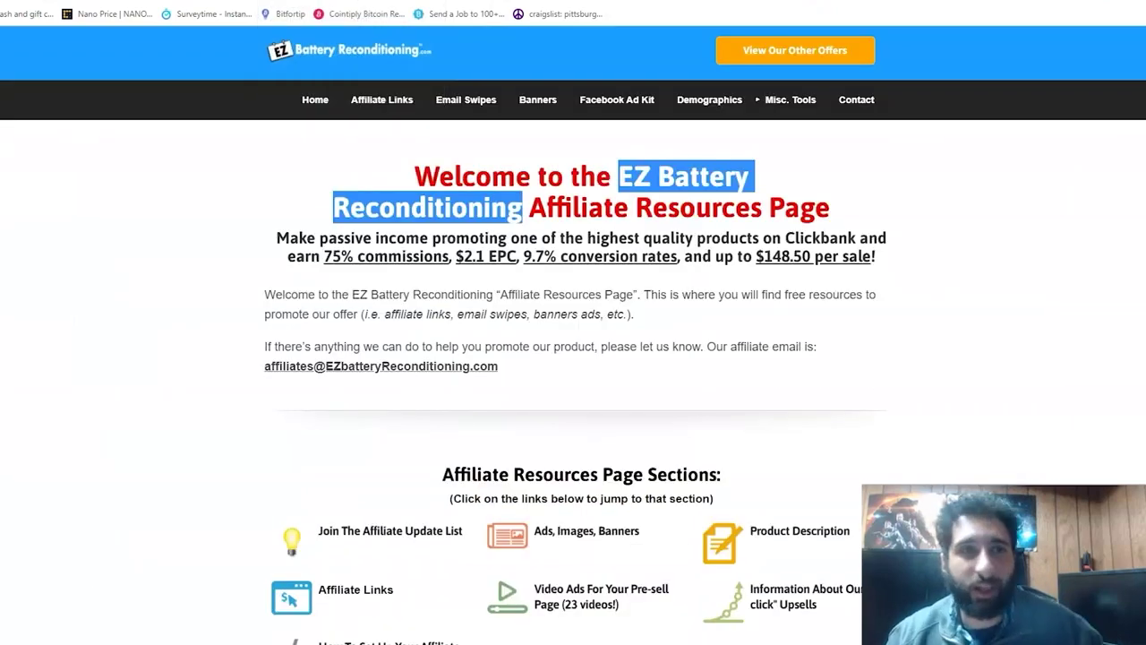
Copy the affiliate resources page's Product Description, from its heading through the paragraph ending "helping so many people".
scroll(366, 206, down, 5)
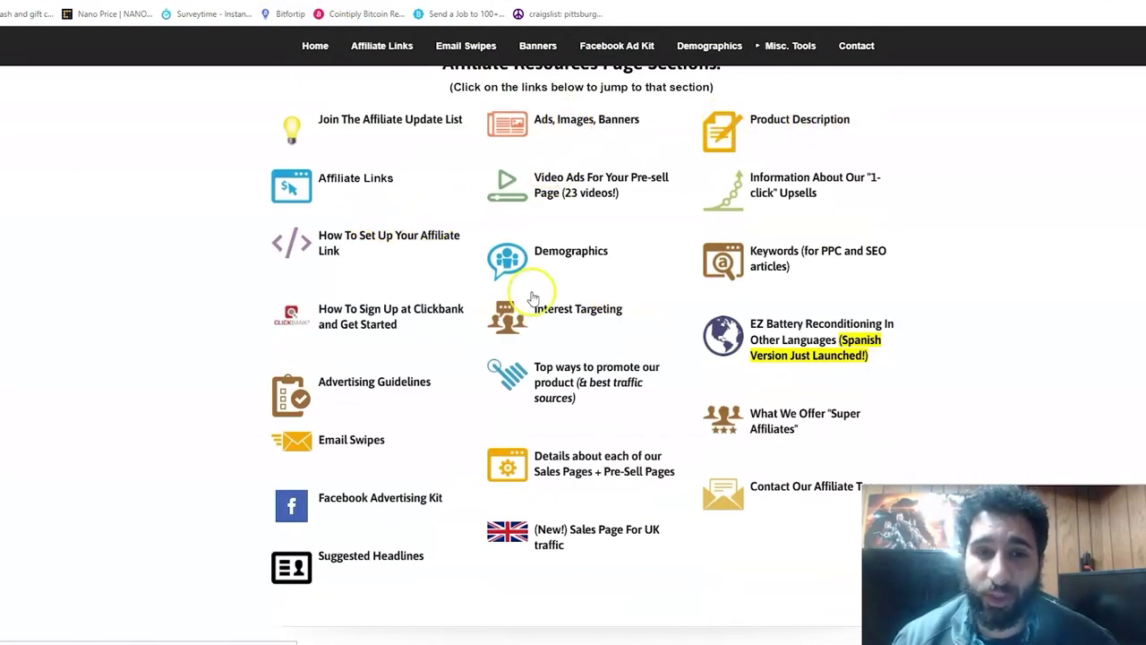
click(811, 118)
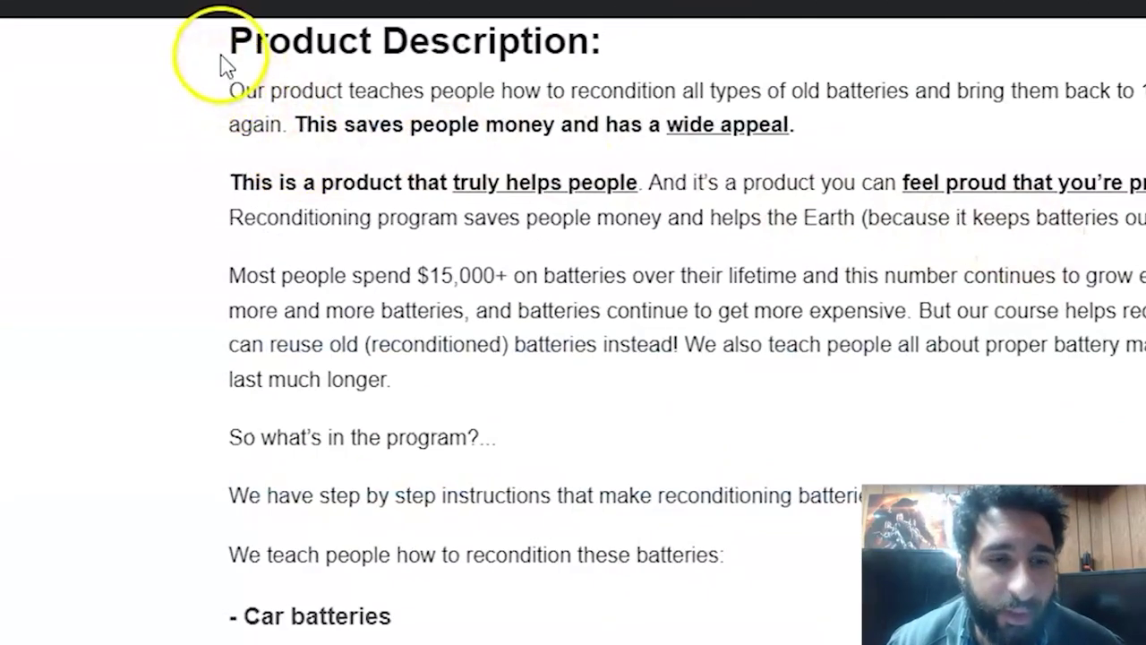
drag(224, 56, 403, 641)
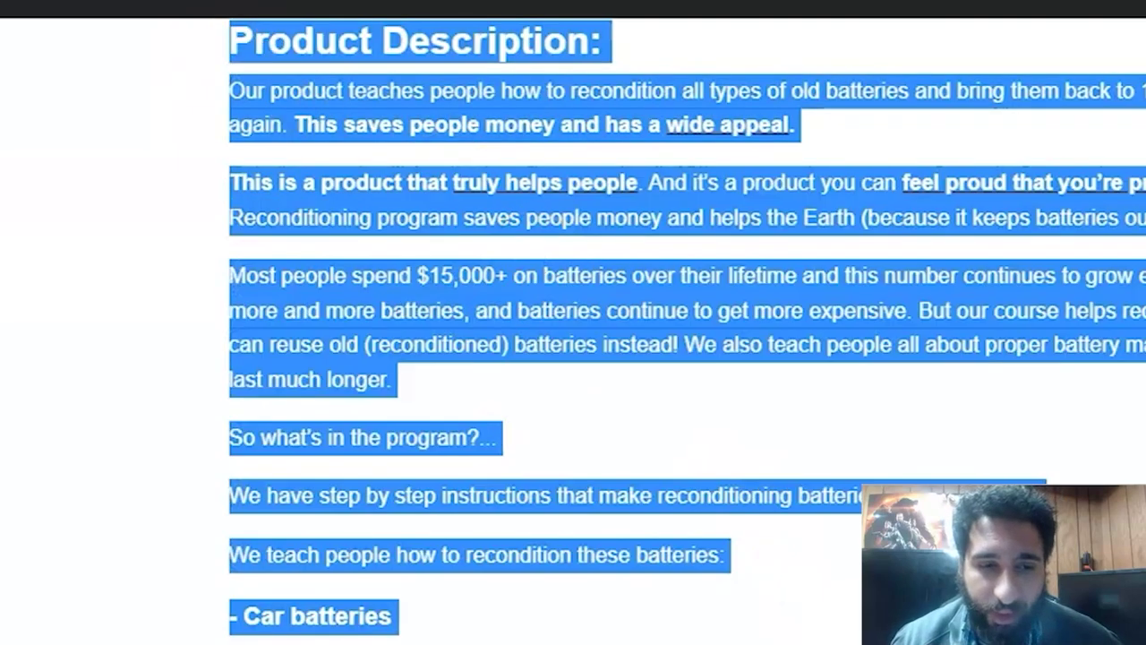
scroll(573, 323, down, 3)
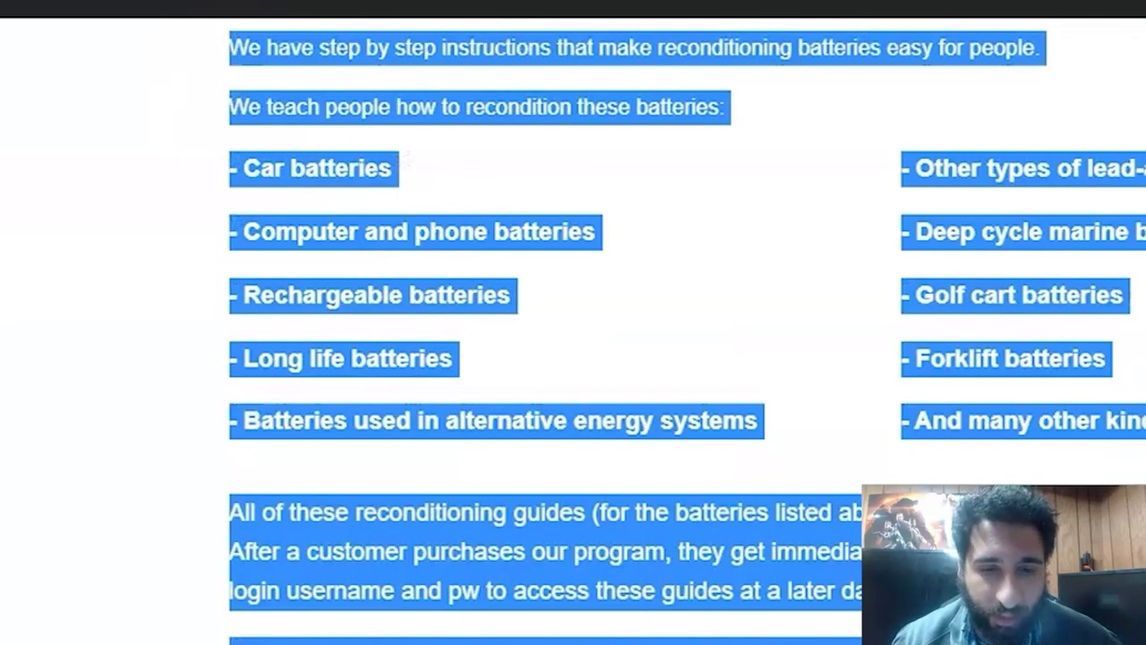
drag(576, 630, 278, 44)
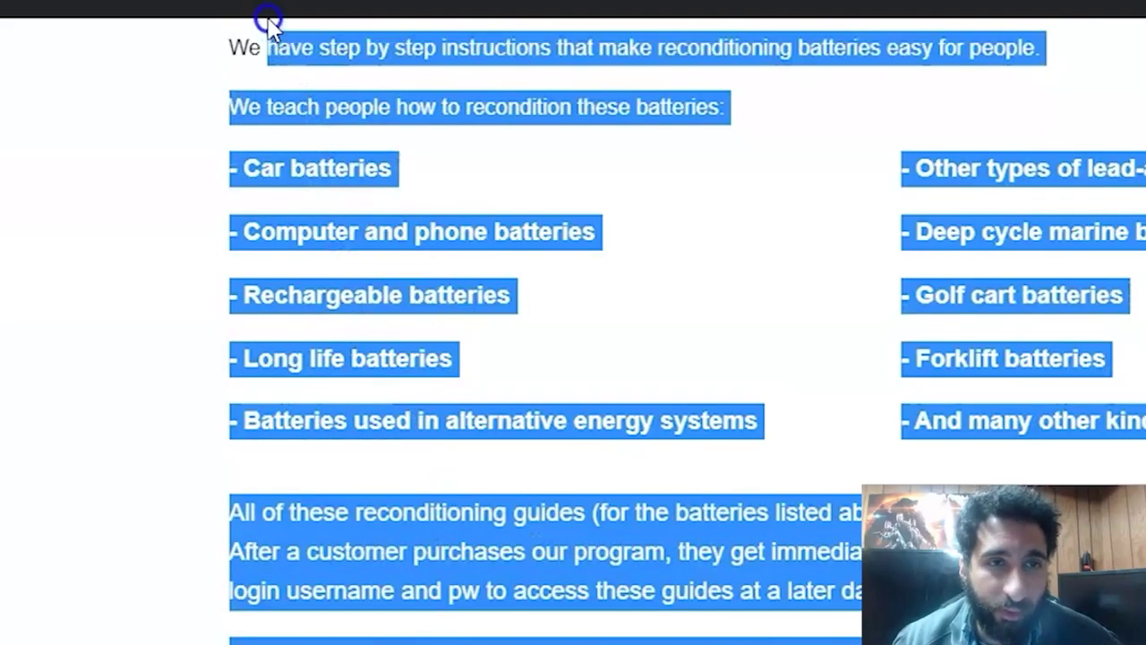
drag(206, 63, 212, 205)
scroll(212, 207, down, 3)
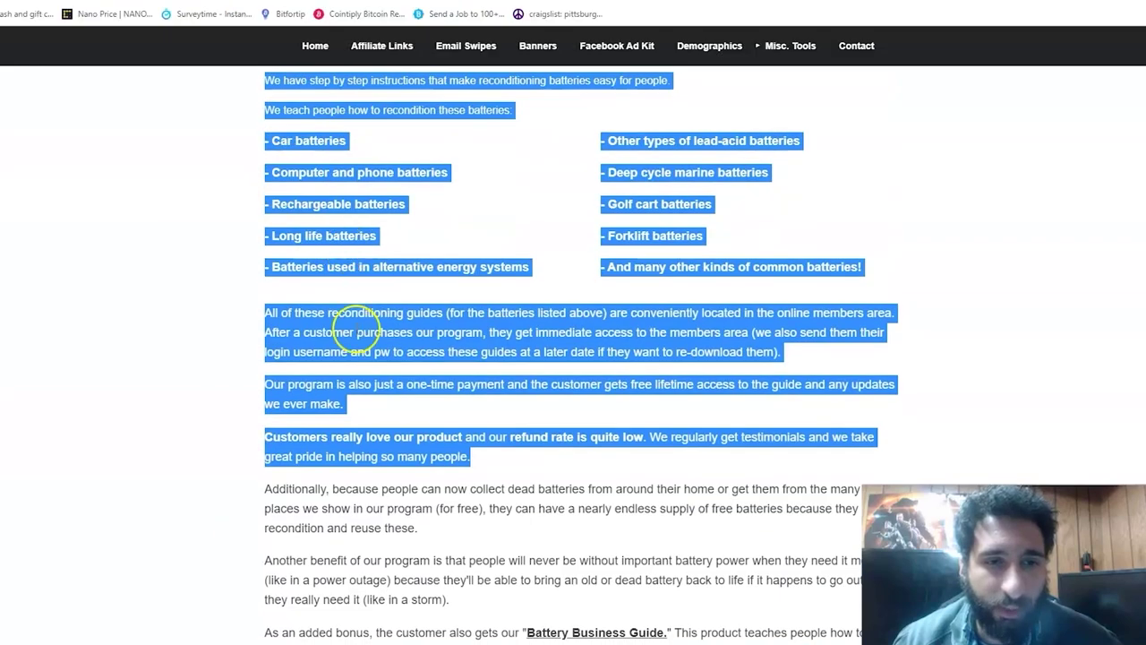
right_click(356, 330)
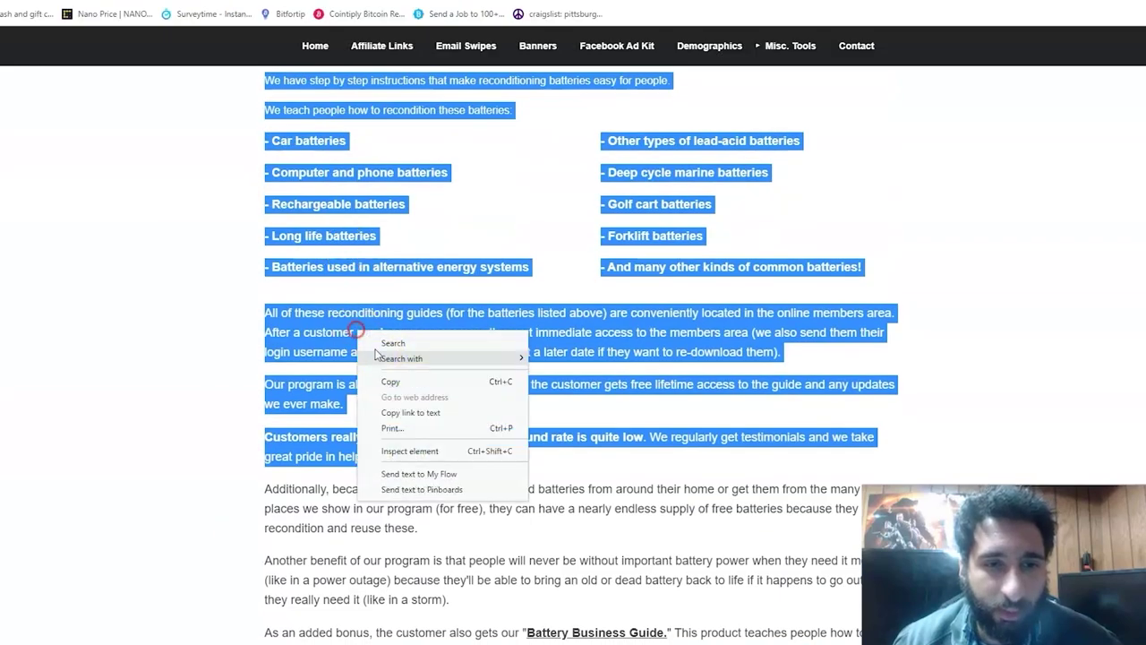
click(387, 383)
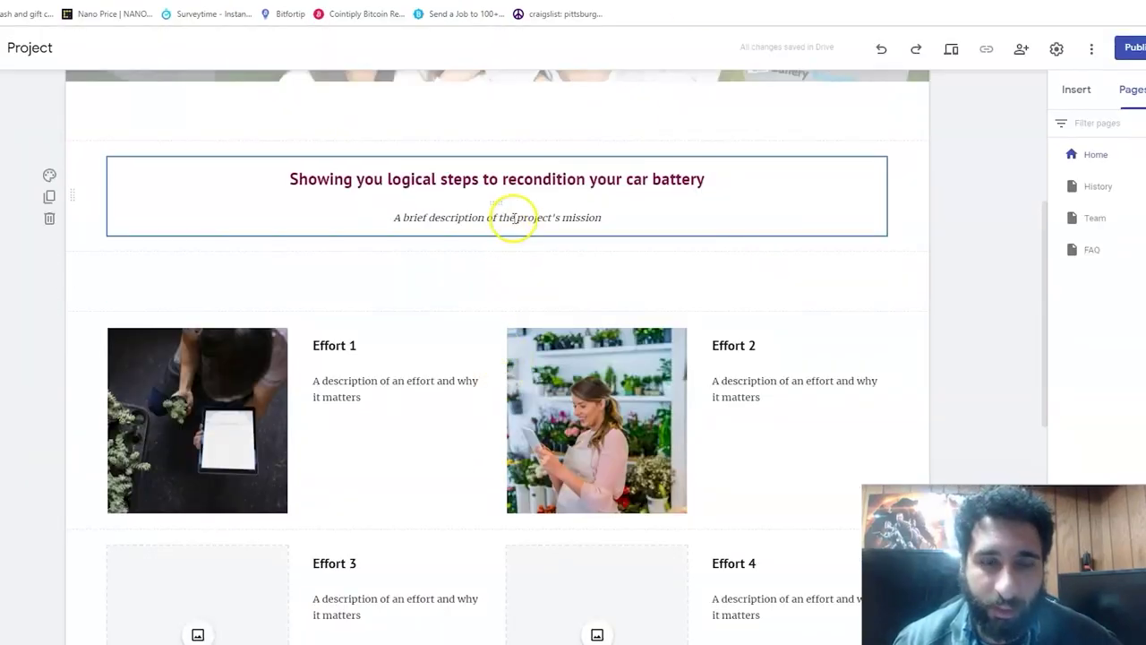
Replace the "A brief description of the project's mission" text on the Google Sites page with the copied product description.
click(513, 217)
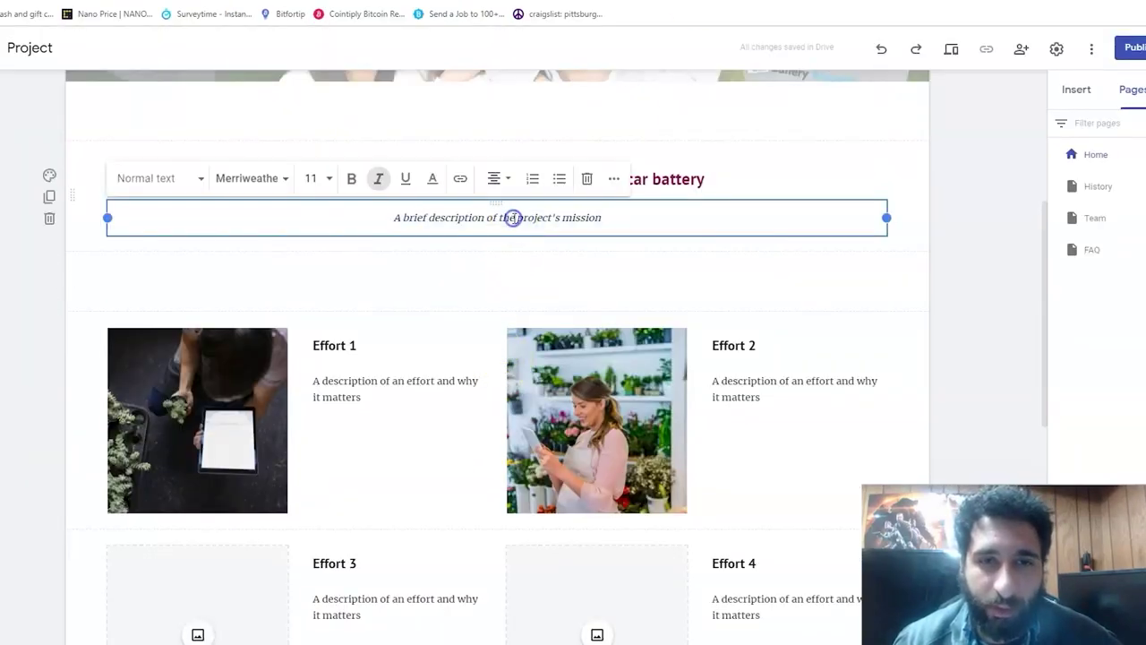
triple_click(513, 217)
key(ctrl+v)
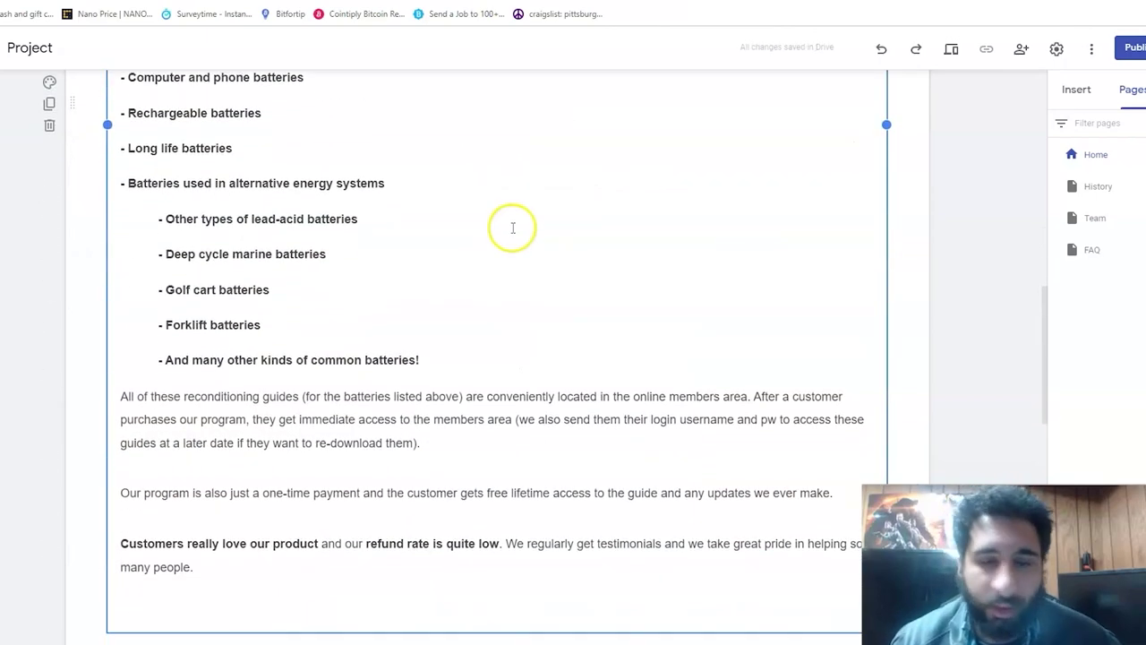
scroll(514, 228, up, 7)
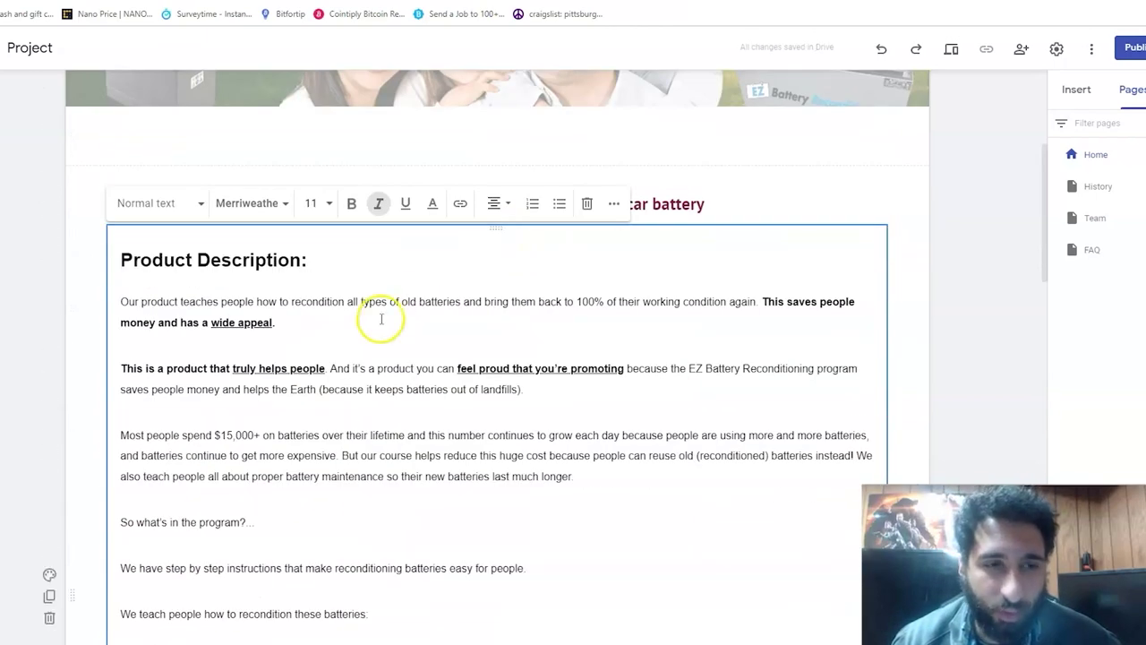
Center-align the entire pasted product description beneath the car battery heading.
click(498, 205)
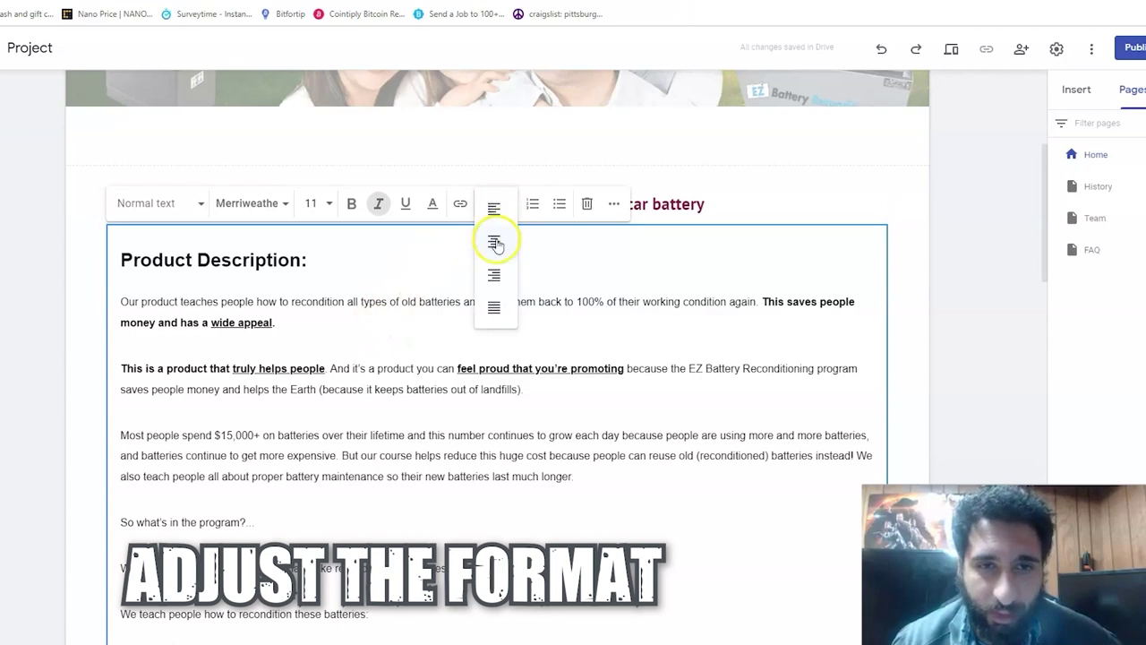
click(495, 244)
key(ctrl+a)
key(ctrl+shift+e)
scroll(499, 325, down, 10)
scroll(501, 353, up, 8)
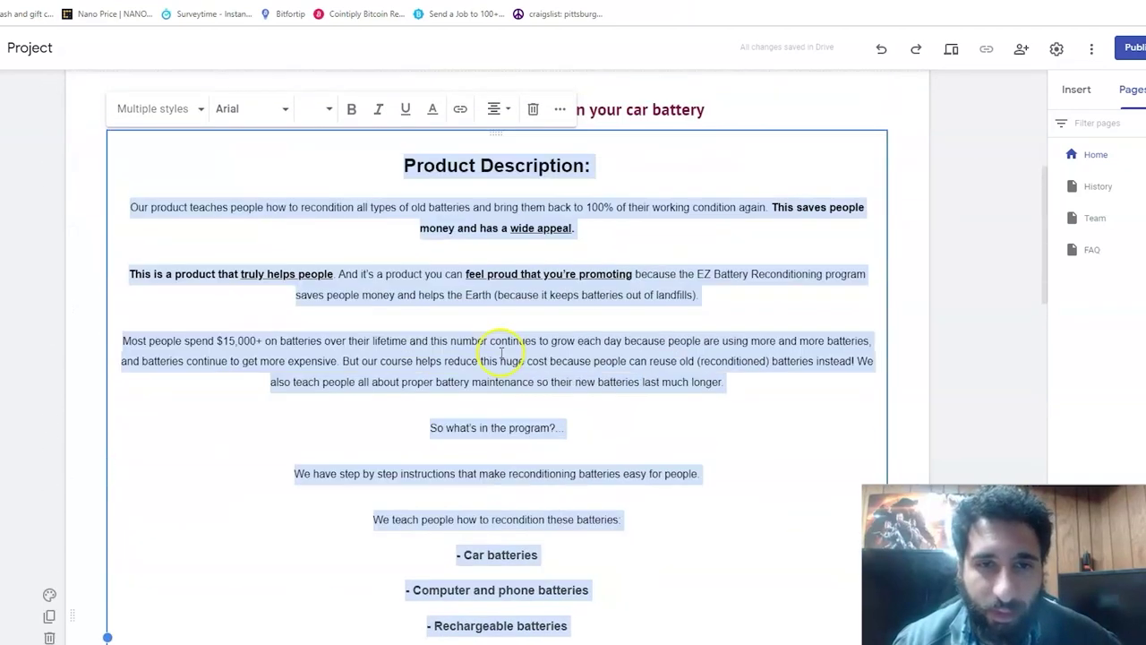
scroll(502, 354, up, 3)
click(645, 409)
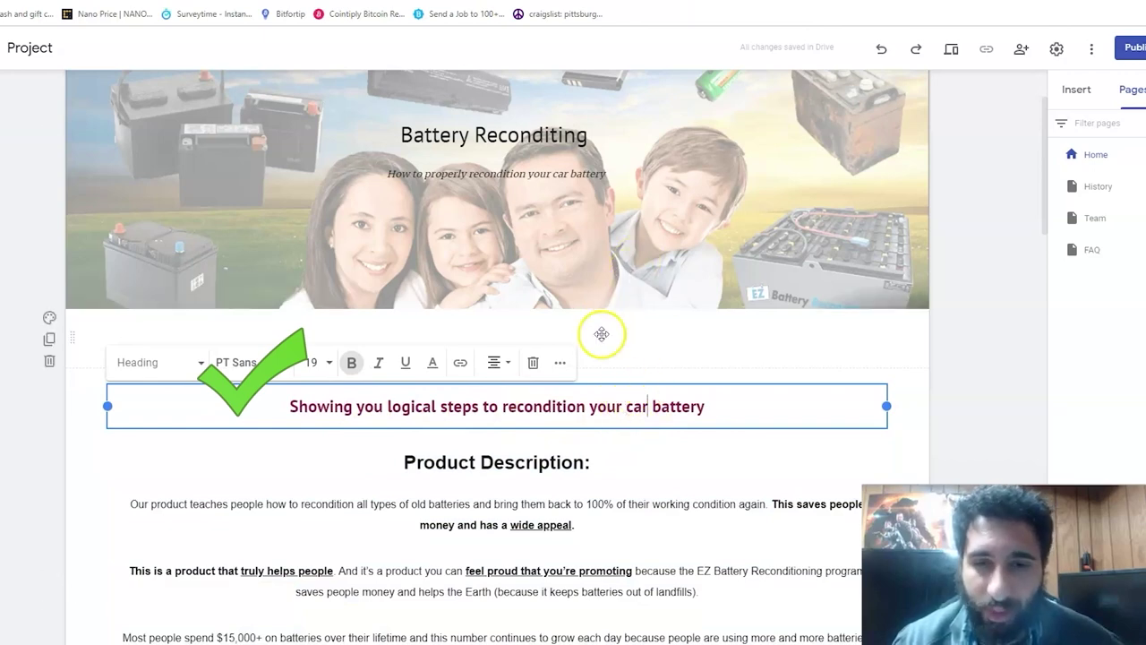
Save the Facebook Ad (1200 x 900) battery image from the affiliate resources page as EZ-FB-1200x900.
scroll(549, 475, down, 3)
scroll(548, 470, down, 10)
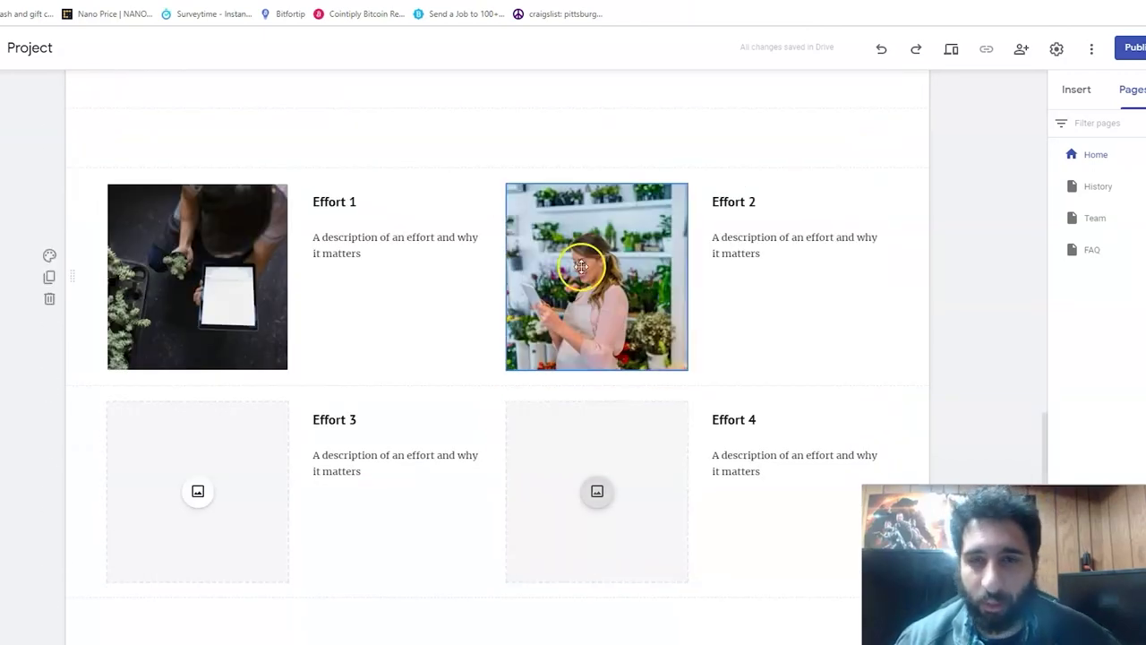
scroll(287, 305, down, 4)
scroll(286, 304, up, 4)
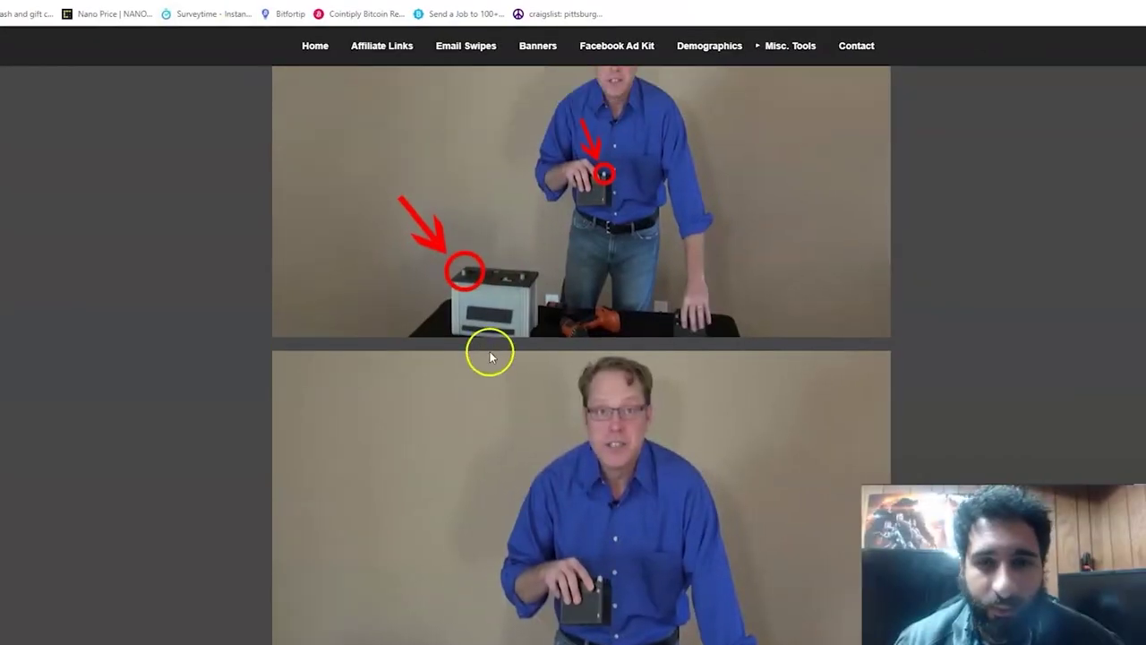
scroll(489, 350, down, 5)
scroll(492, 373, up, 3)
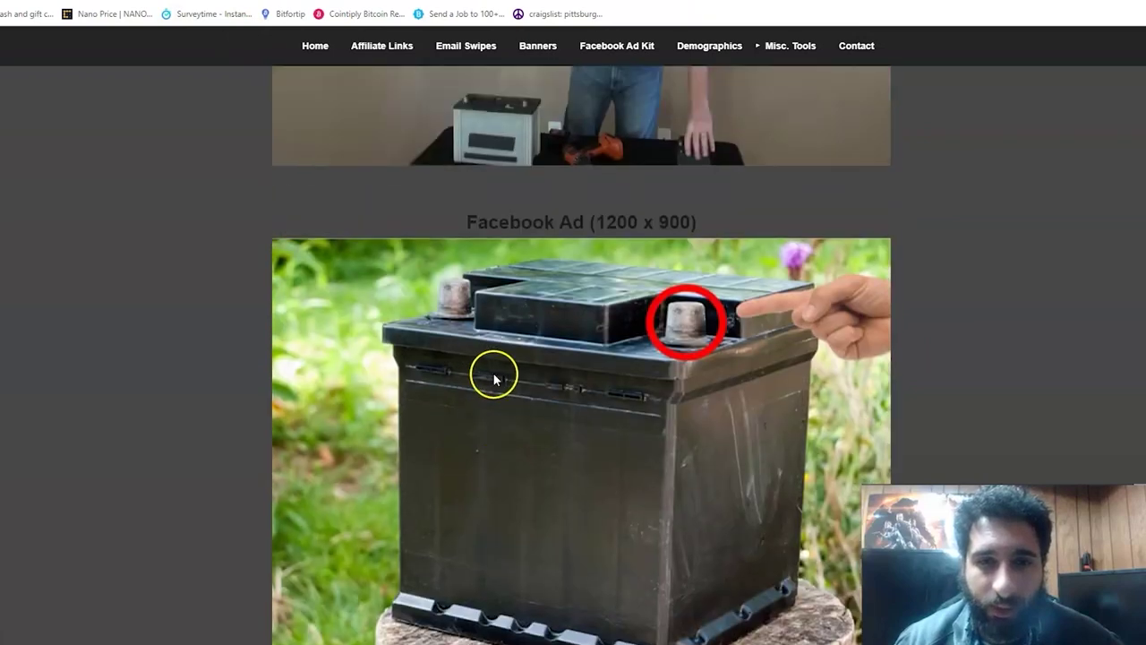
right_click(493, 379)
click(518, 342)
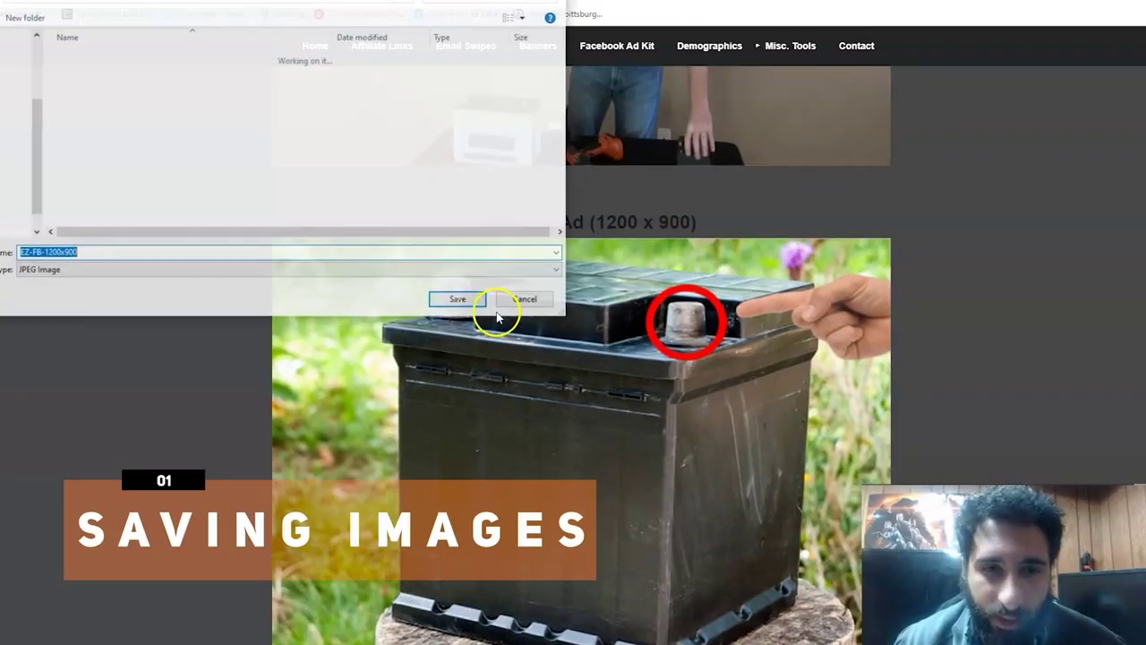
click(459, 299)
scroll(571, 374, up, 5)
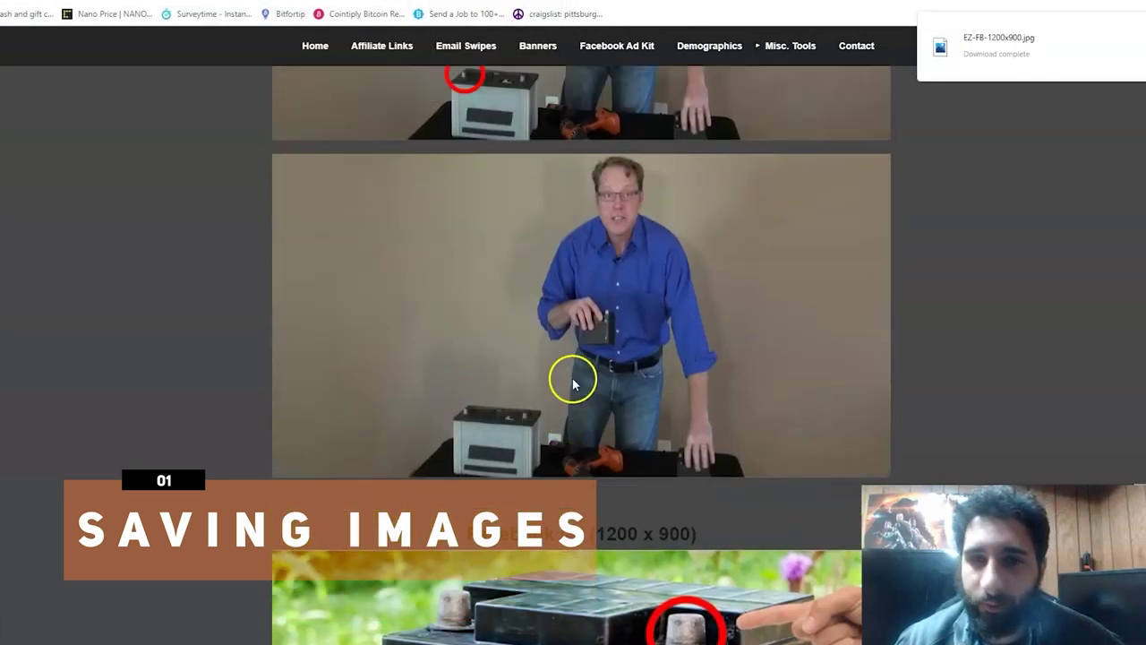
Save the image of the man in the blue shirt without circles from the affiliate resources page as 1200X628-NoCircle.
right_click(568, 377)
click(621, 407)
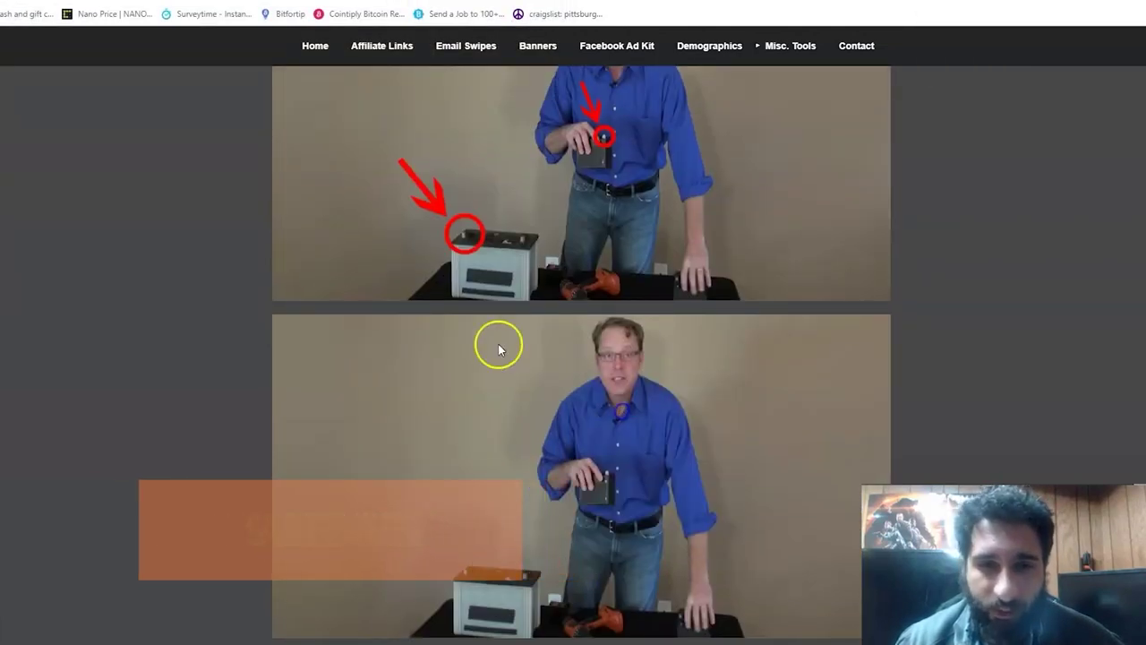
click(469, 301)
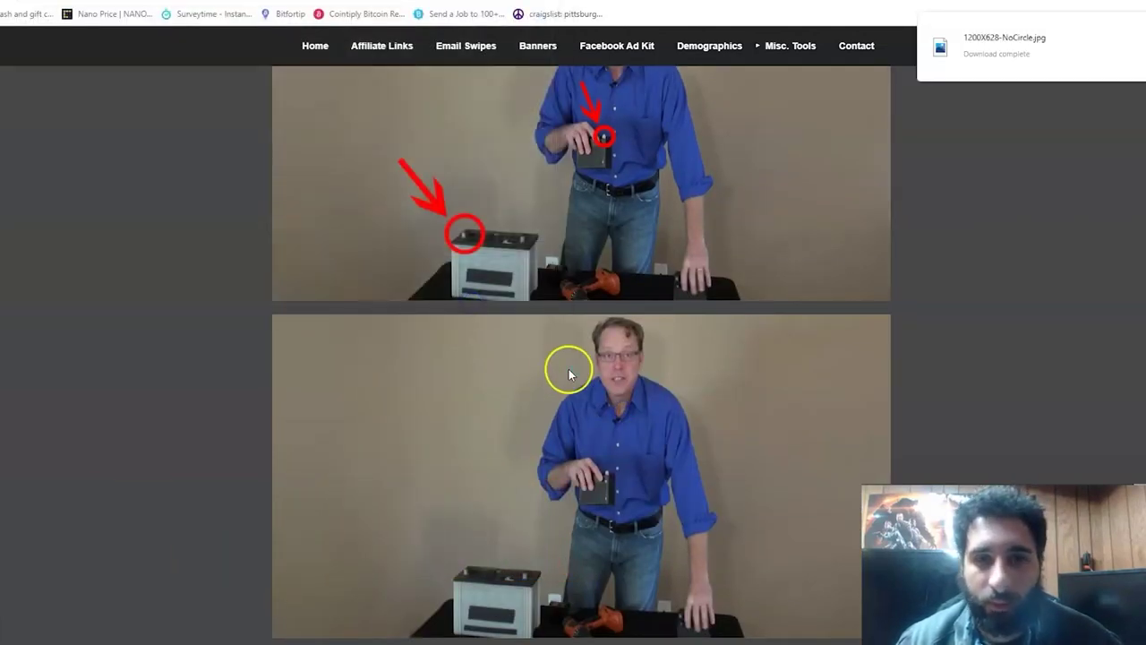
Switch to the Google Sites page and replace the Effort 2 image with the downloaded 1200X628-NoCircle.jpg.
key(ctrl+Tab)
click(579, 225)
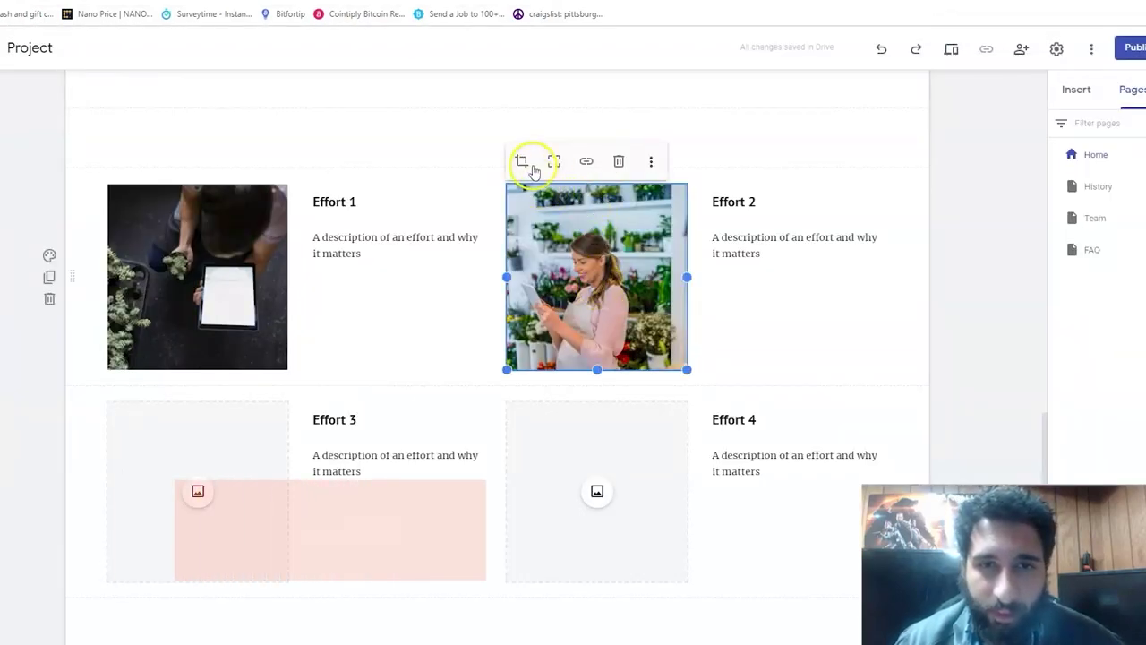
click(646, 159)
mouse_move(686, 176)
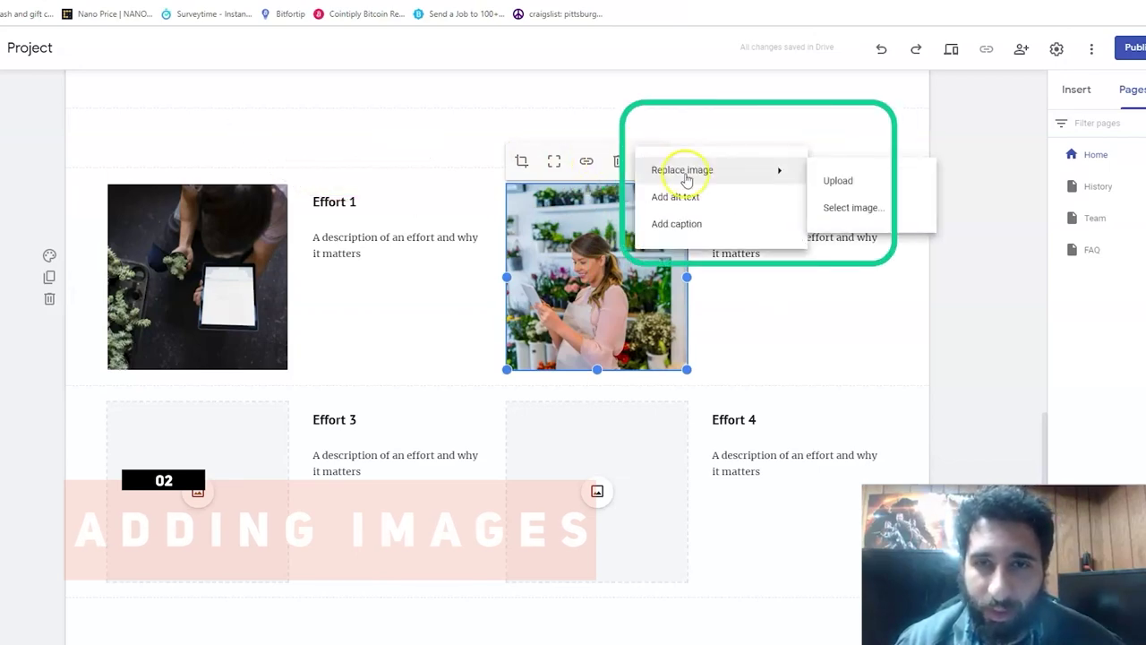
click(835, 182)
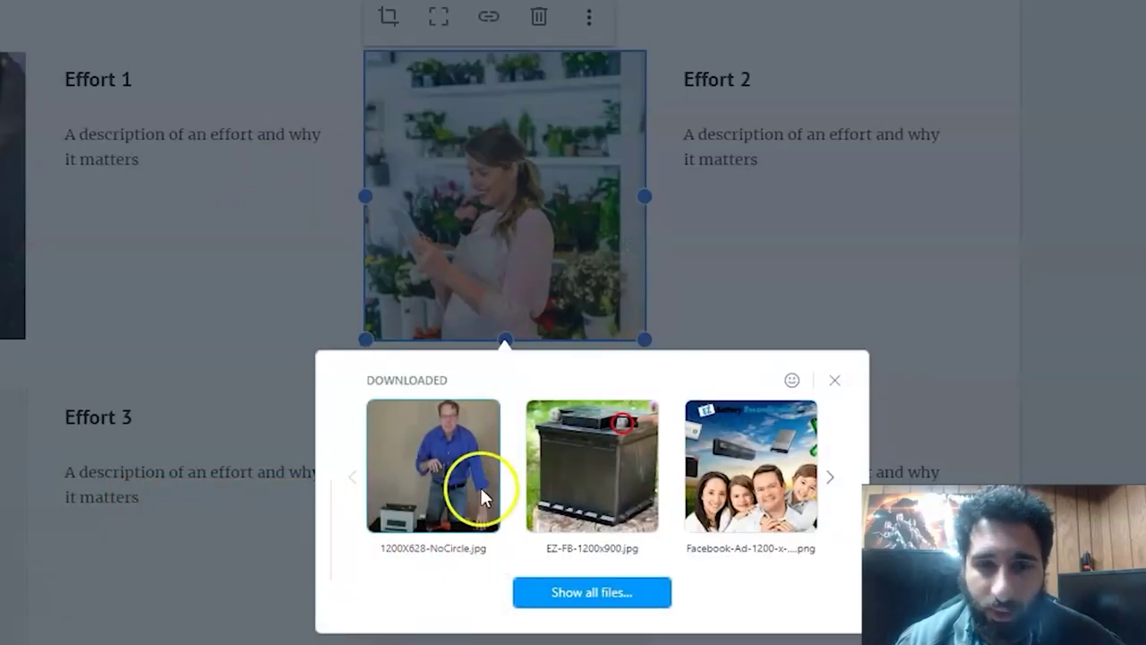
click(481, 495)
Replace the Effort 1 image with the downloaded battery picture EZ-FB-1200x900.jpg.
click(233, 194)
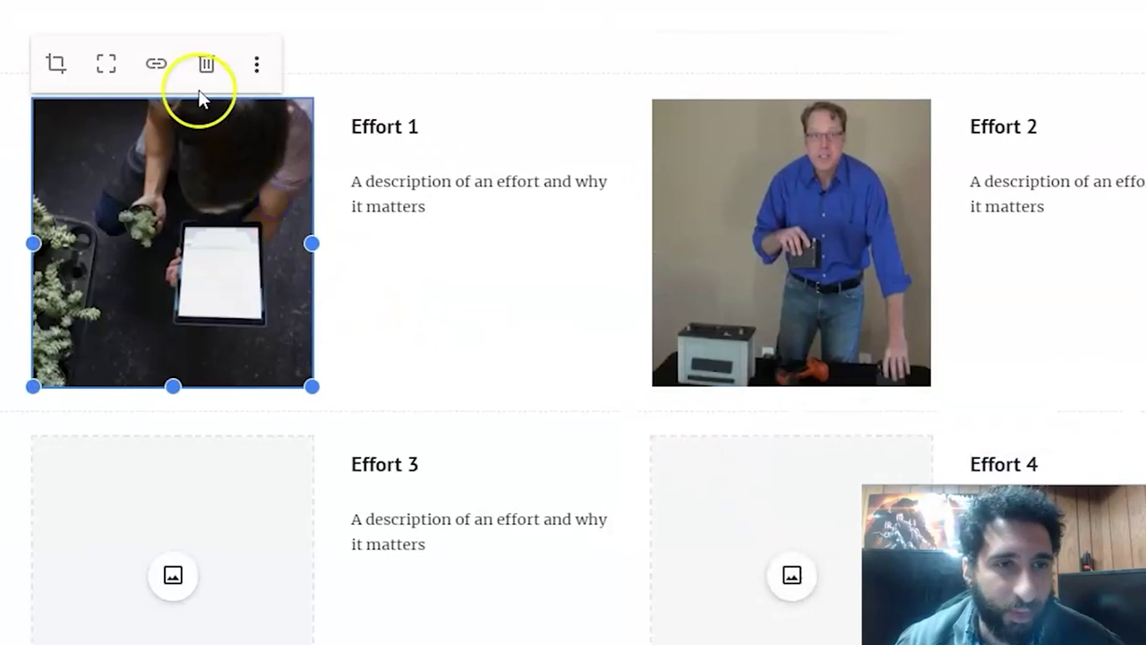
click(256, 66)
mouse_move(273, 85)
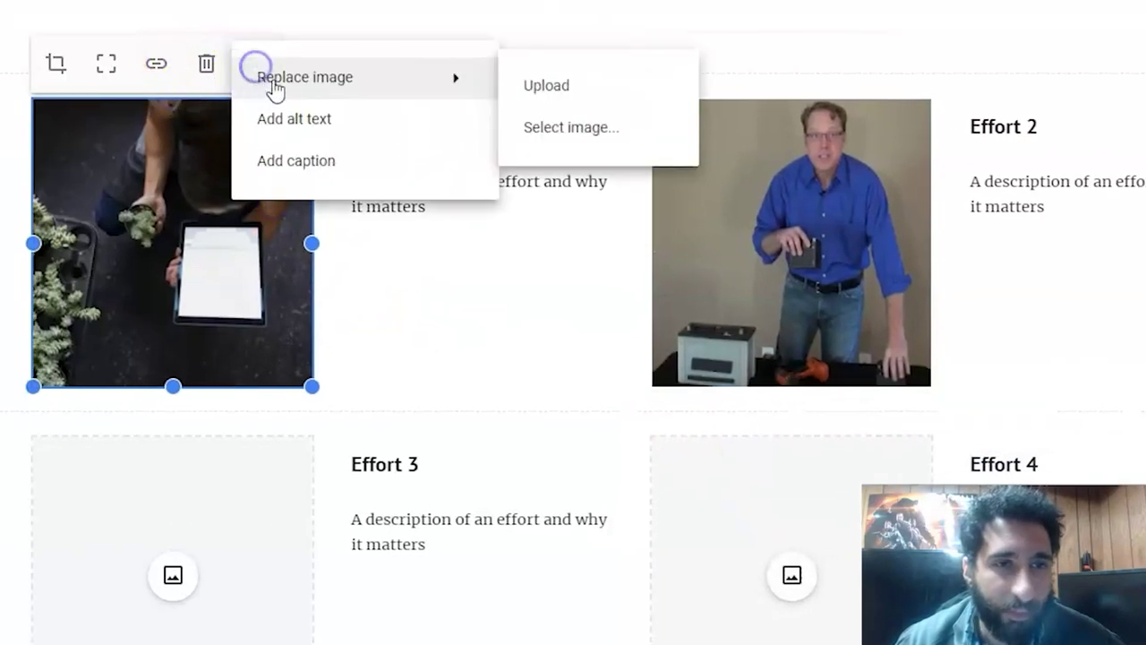
click(578, 84)
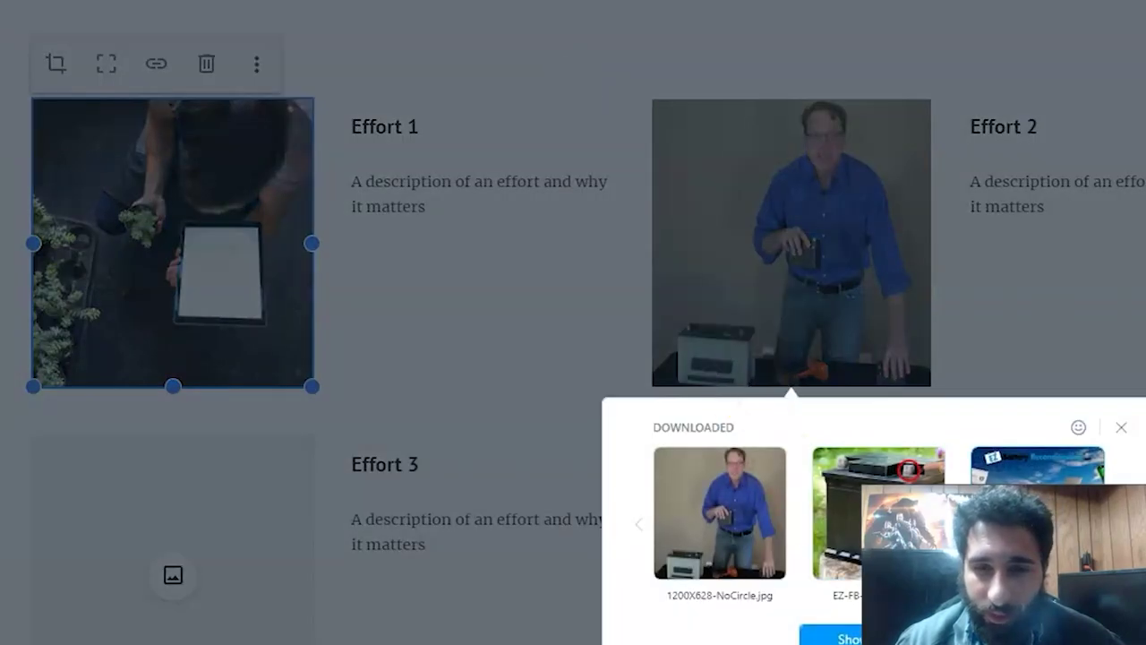
click(845, 525)
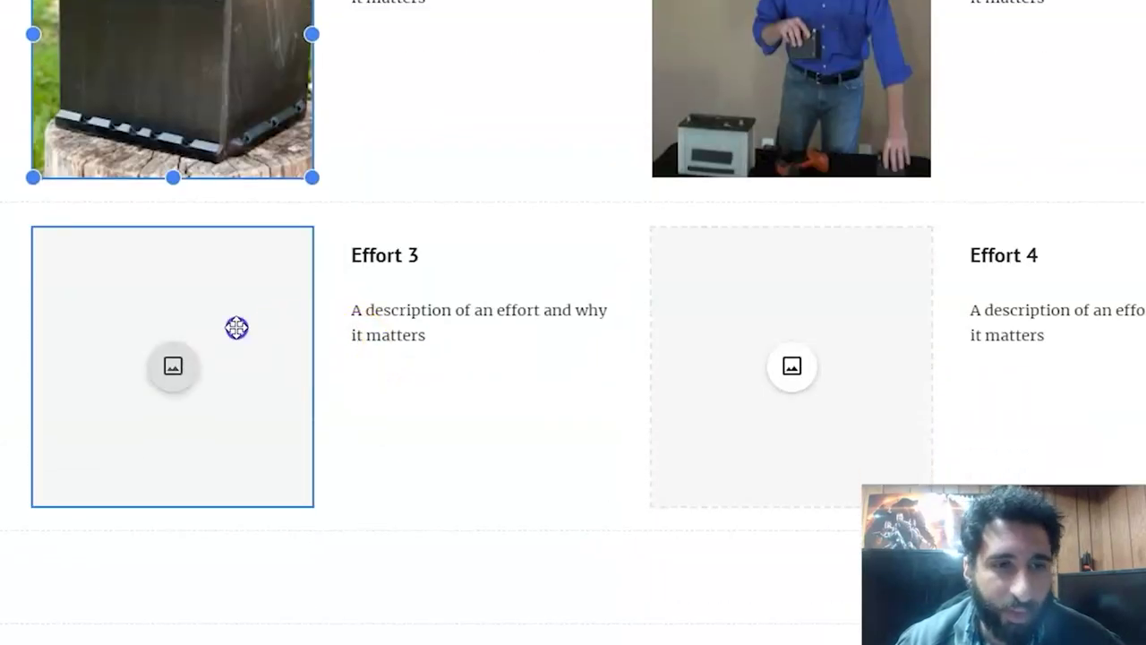
click(236, 328)
click(53, 192)
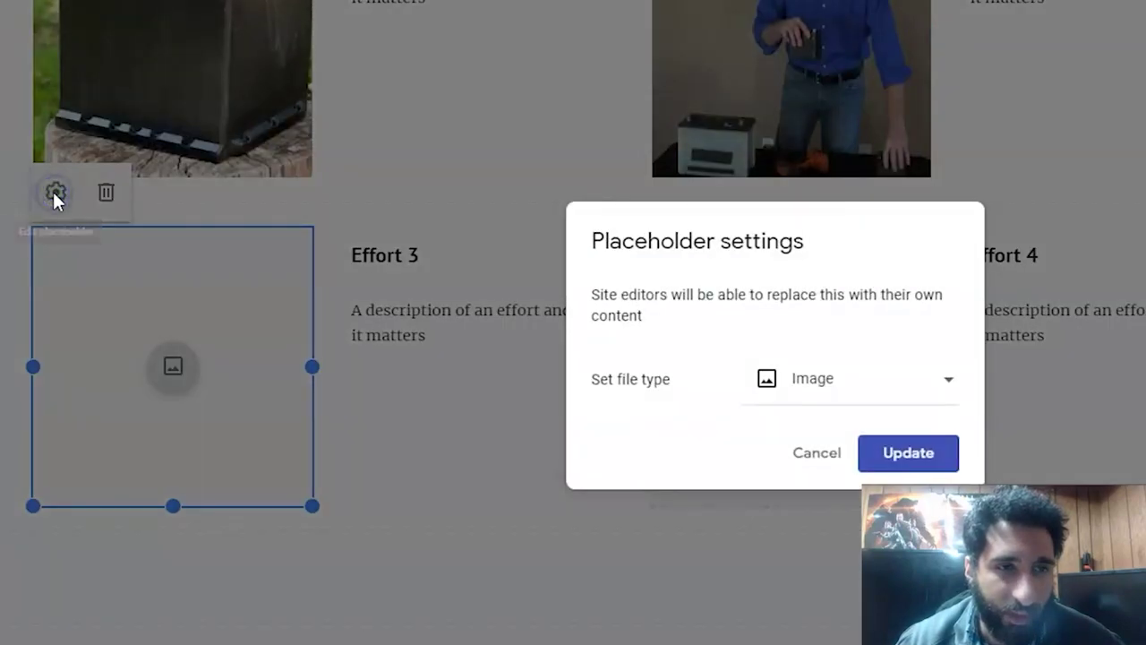
click(900, 448)
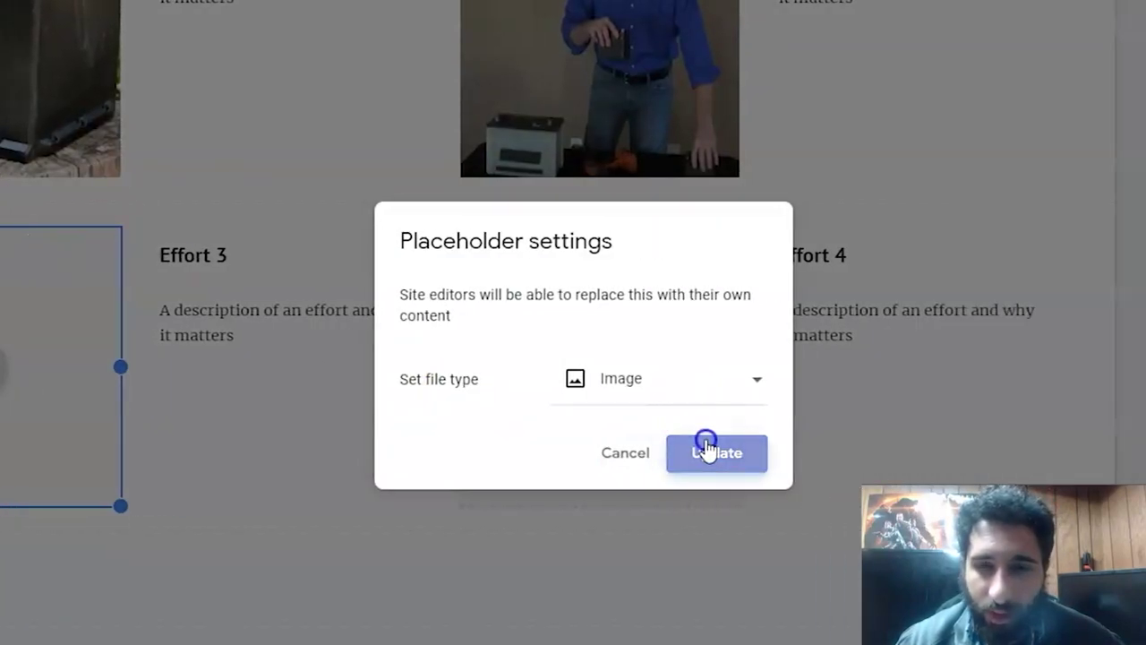
click(591, 401)
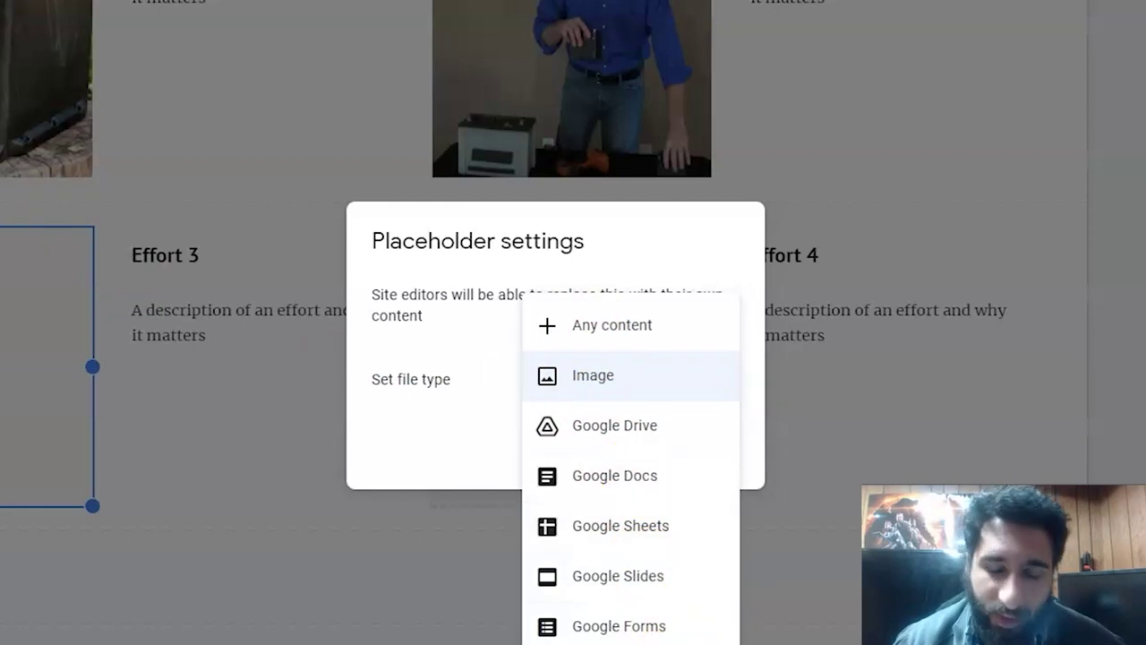
click(398, 311)
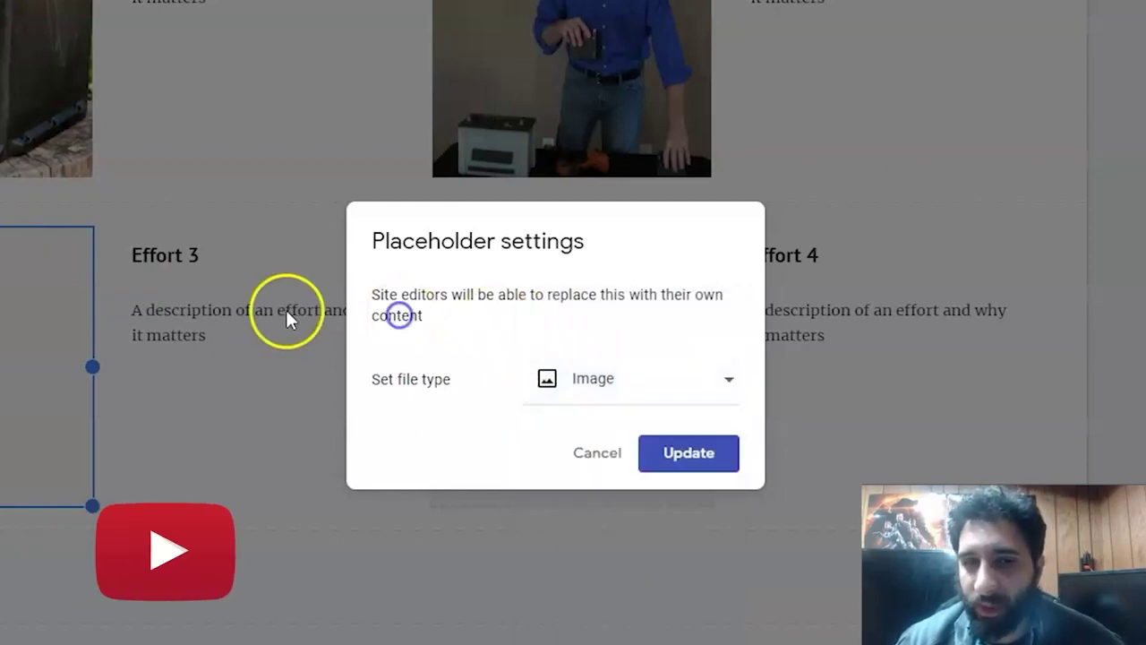
click(591, 453)
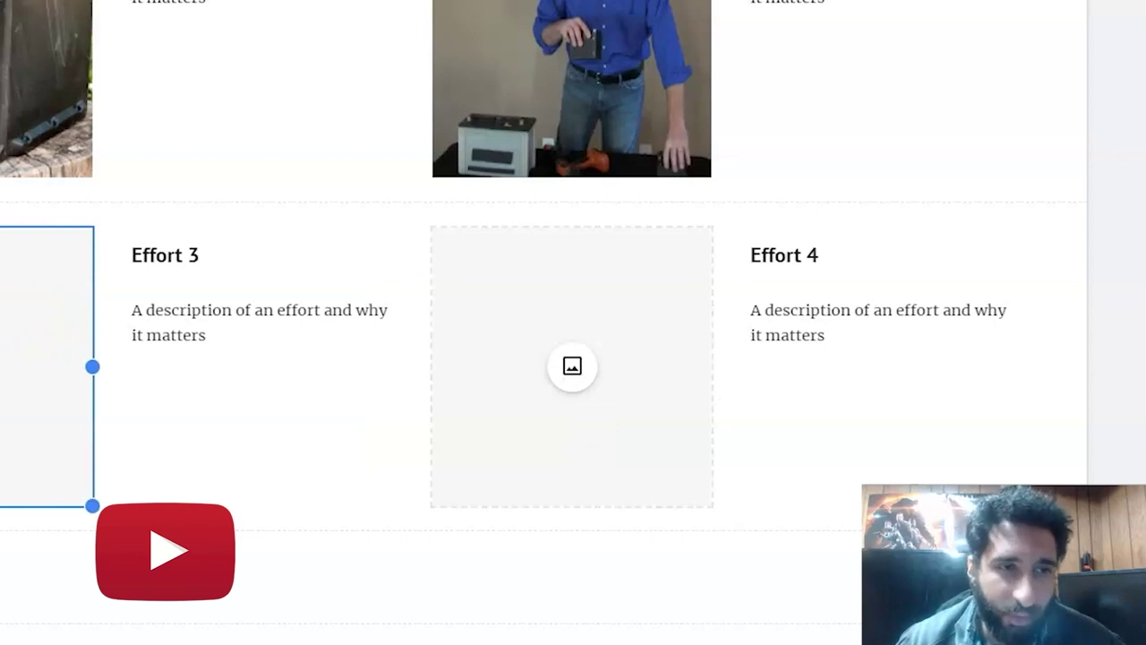
click(573, 367)
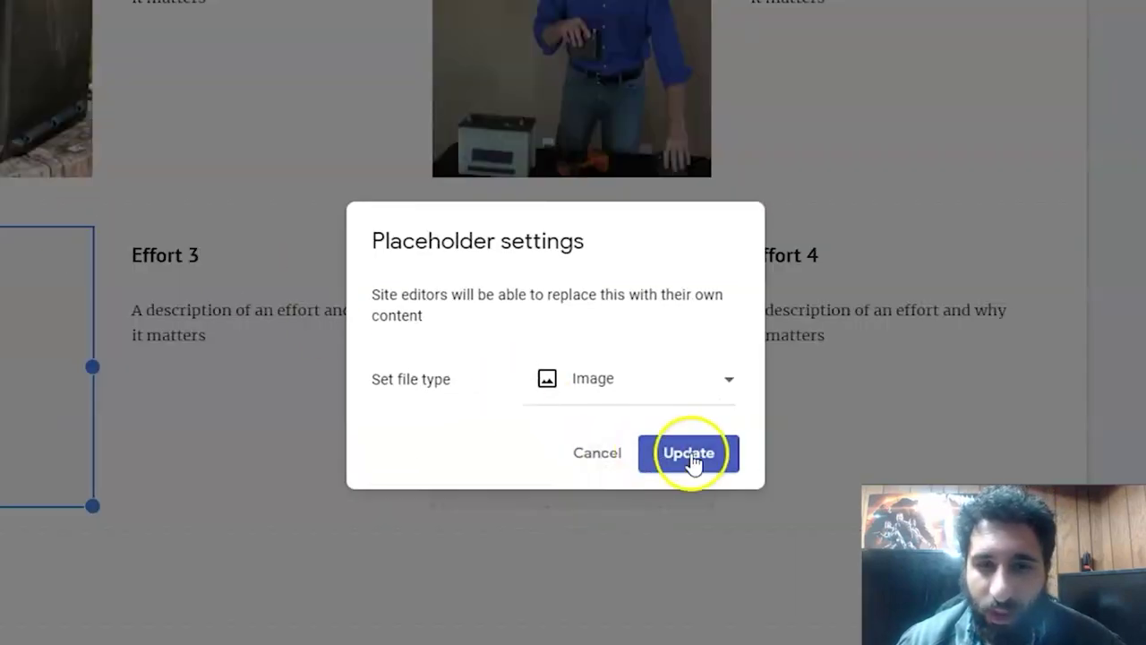
click(689, 456)
click(630, 367)
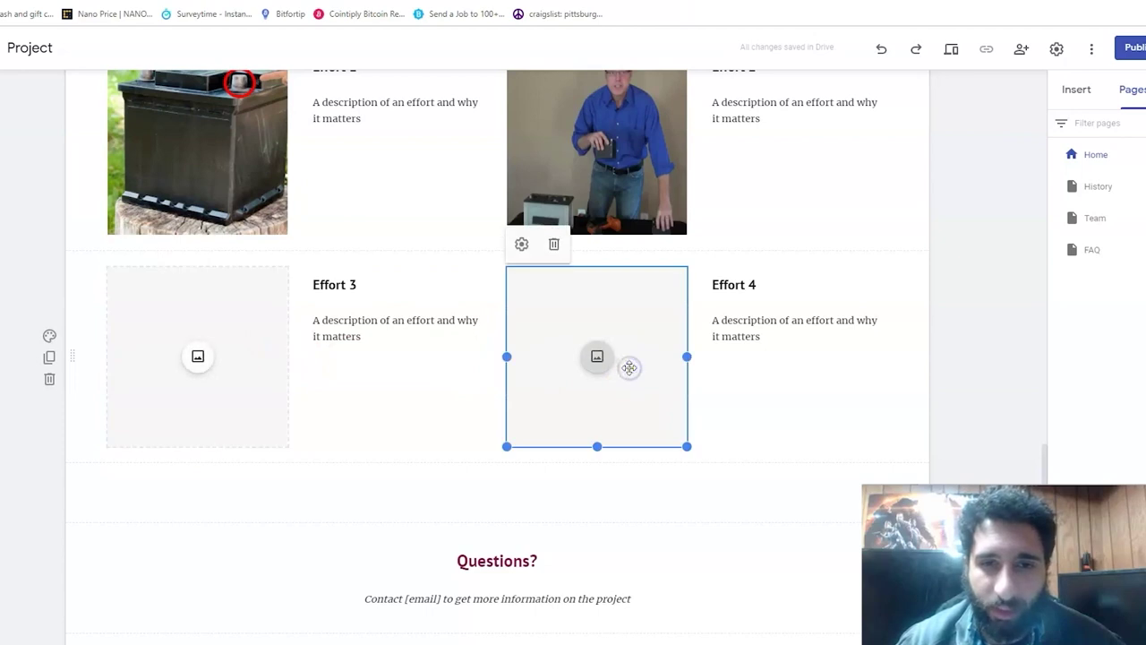
Fill the Effort 3 image placeholder with the downloaded Facebook-Ad-1200 family picture.
click(239, 307)
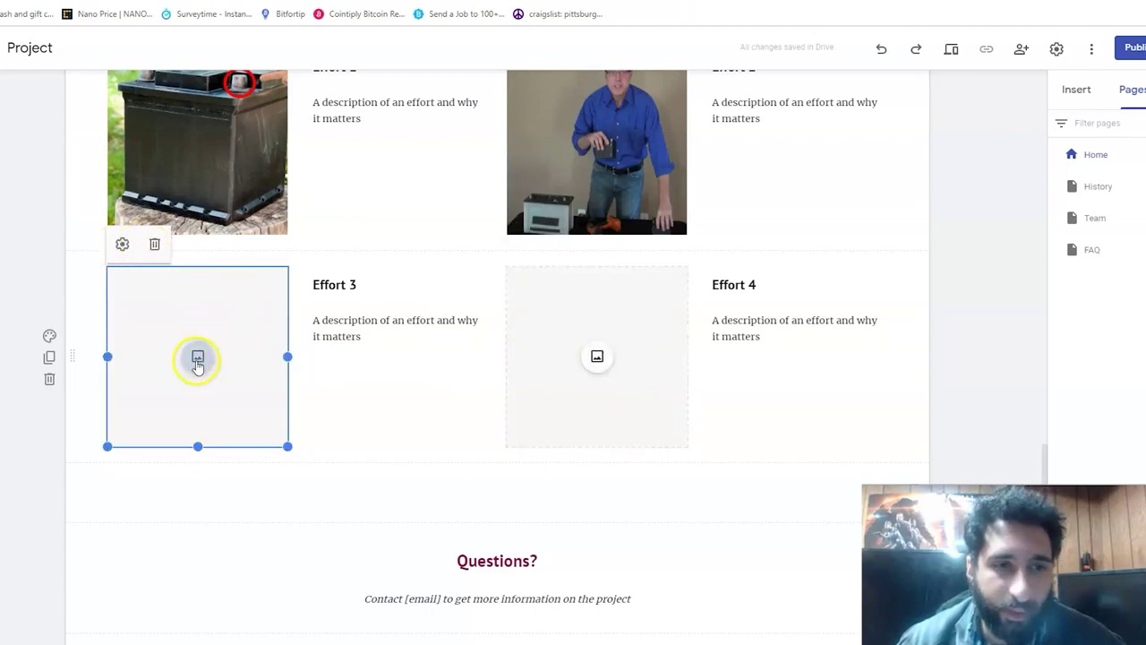
click(198, 361)
click(230, 399)
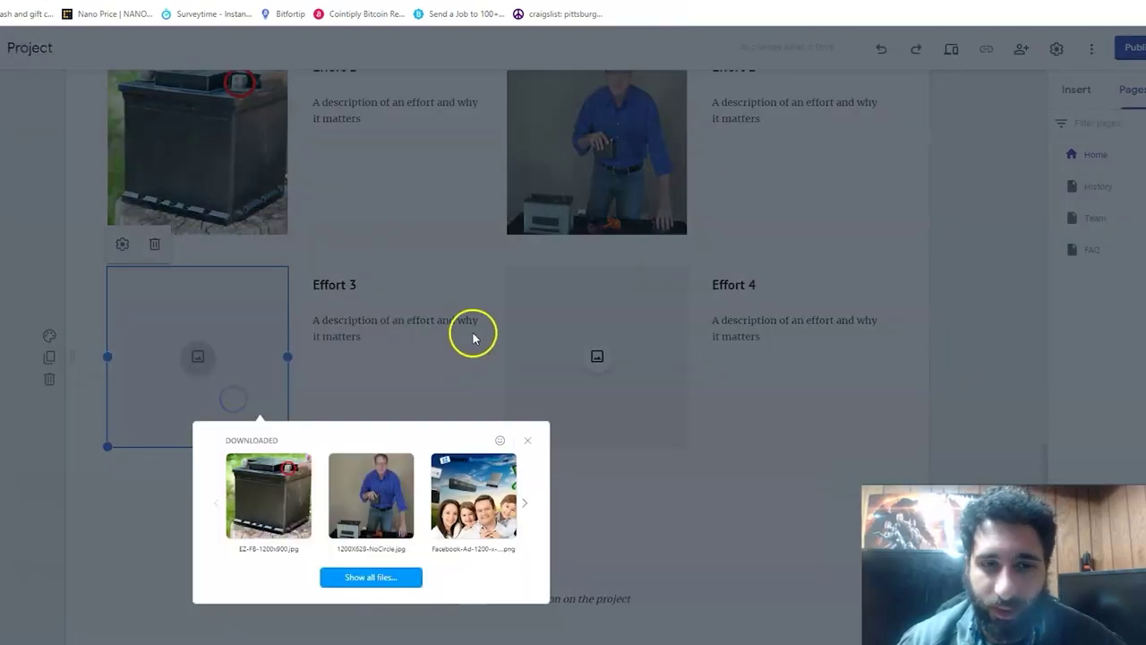
click(444, 491)
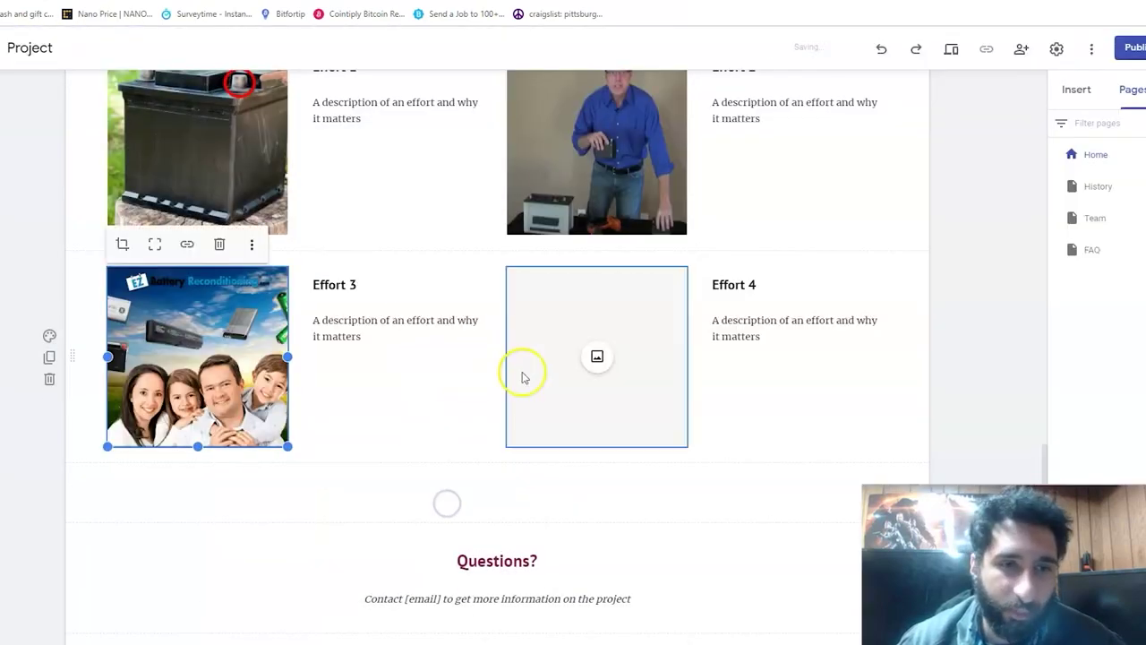
Upload the same Facebook-Ad-1200 family picture into the Effort 4 image placeholder.
click(597, 356)
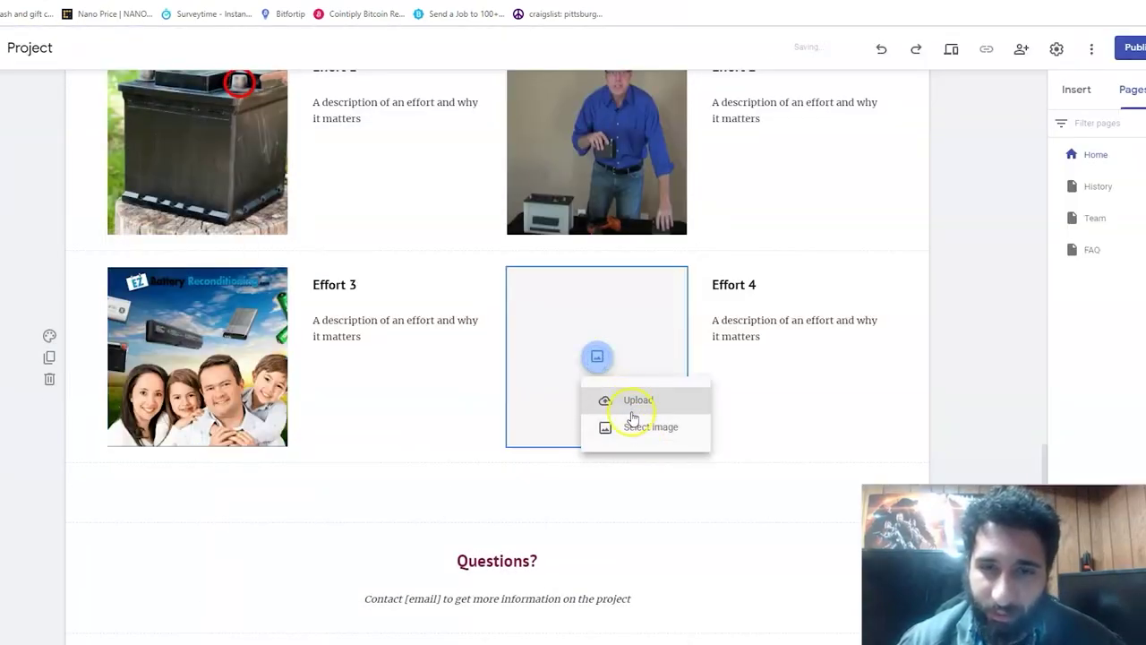
click(634, 407)
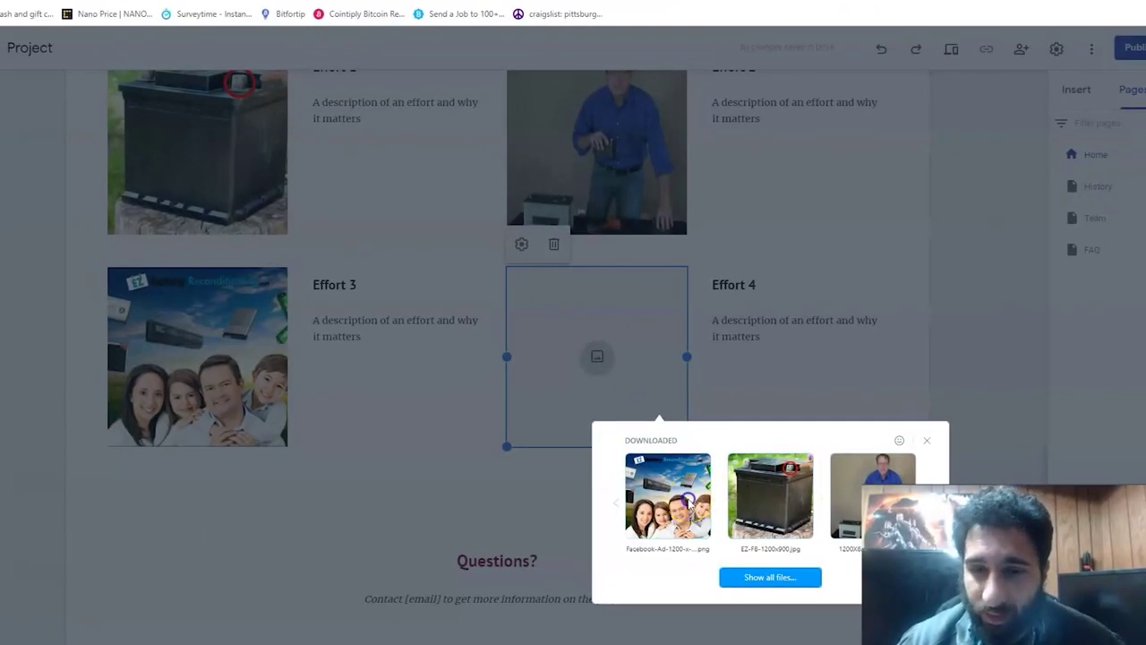
click(689, 499)
Replace the "Questions?" heading with "To learn more about this product click here".
scroll(627, 428, down, 3)
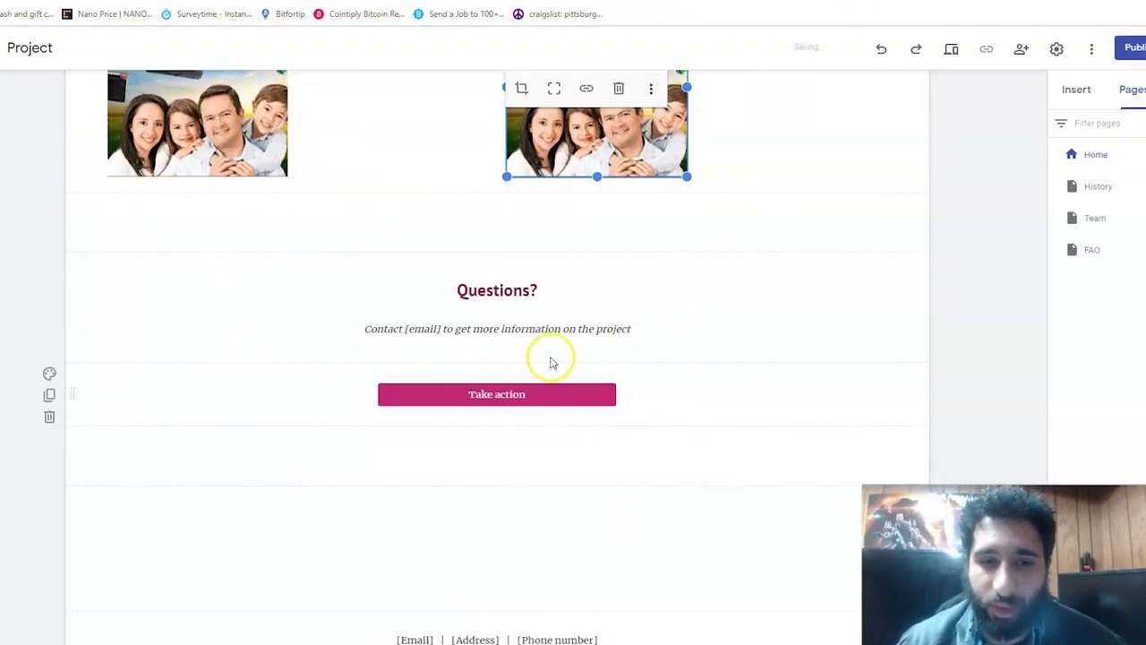
click(535, 328)
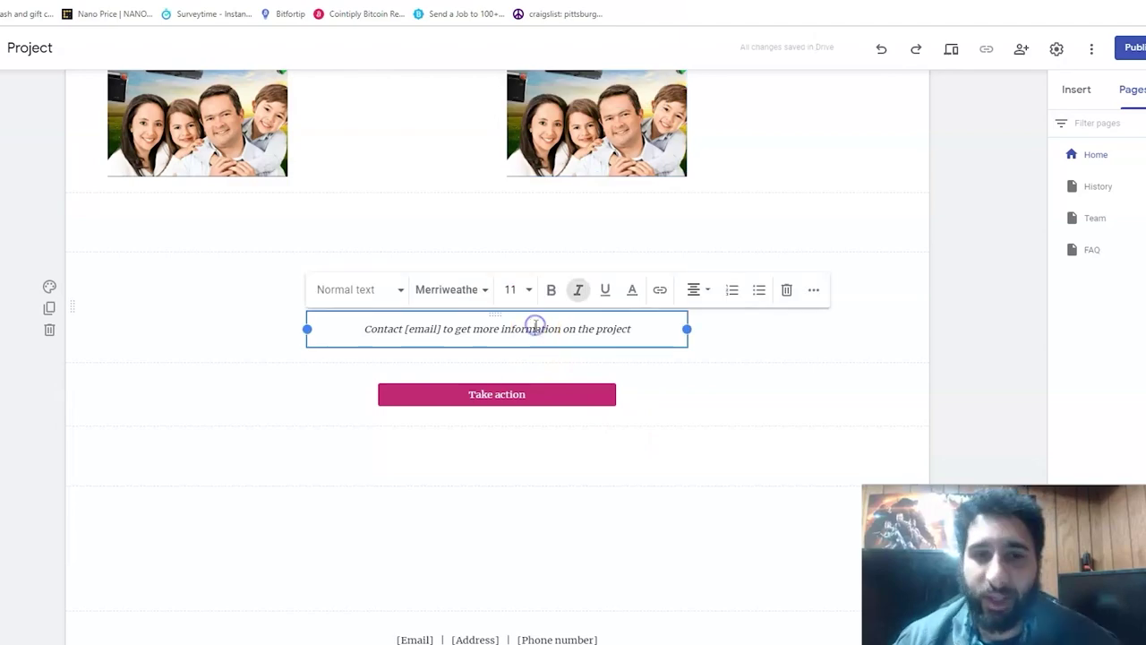
triple_click(535, 328)
scroll(536, 328, up, 2)
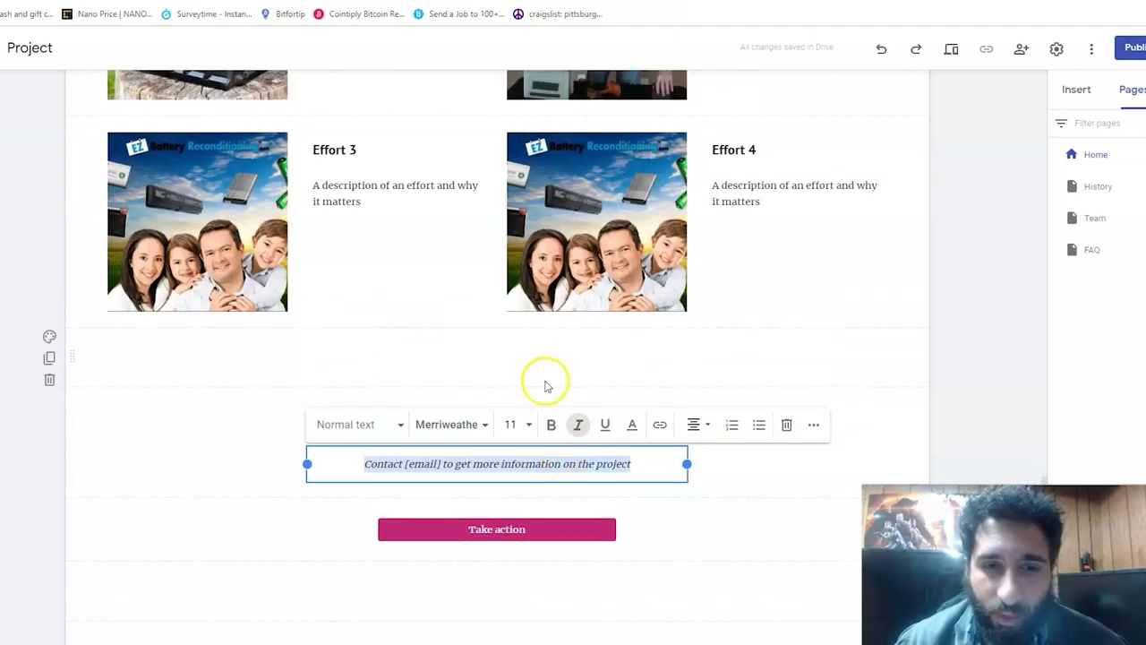
click(516, 426)
triple_click(517, 425)
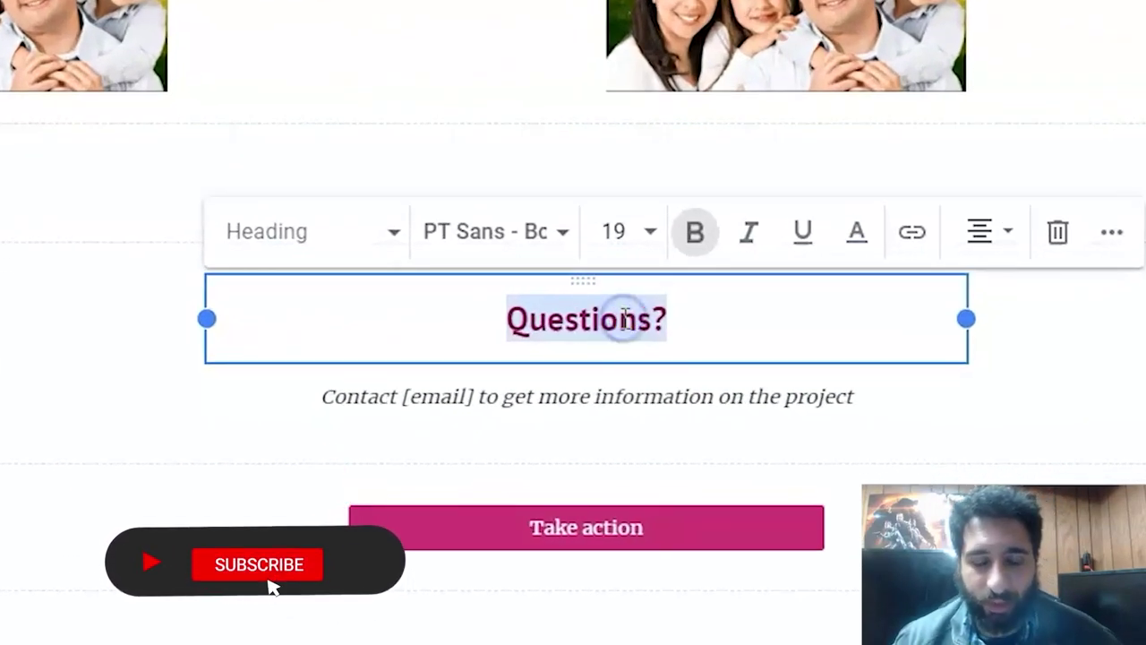
text(To learn more about this product click)
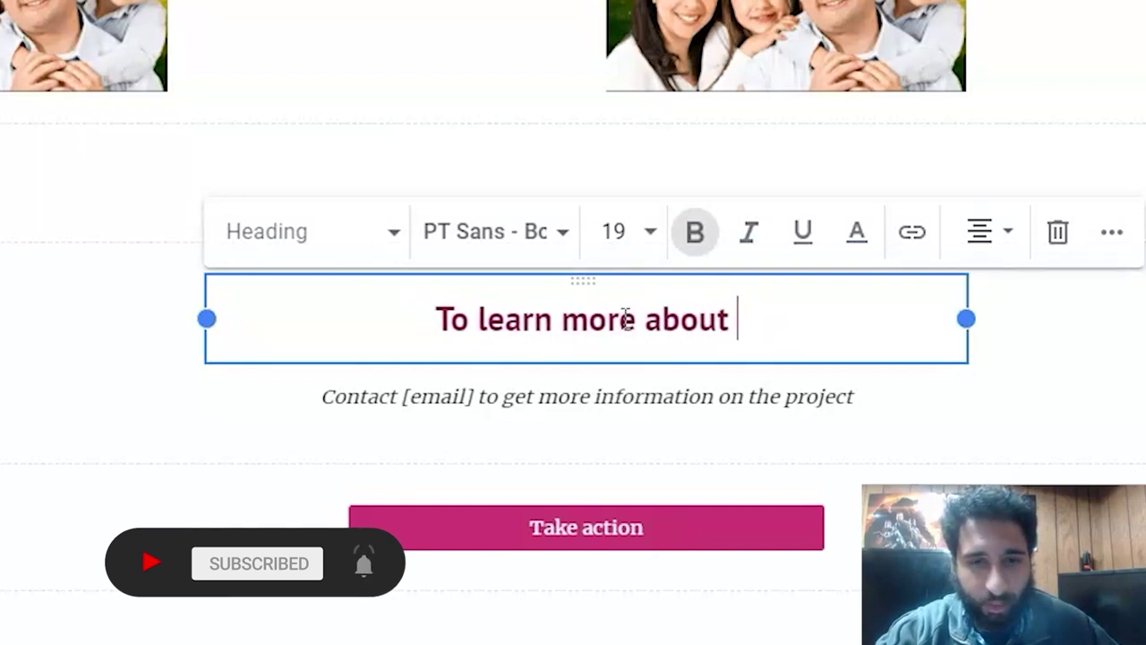
Replace the contact line under the heading with "this will show you an in-depth course on how to recondition your battery".
click(580, 409)
triple_click(579, 410)
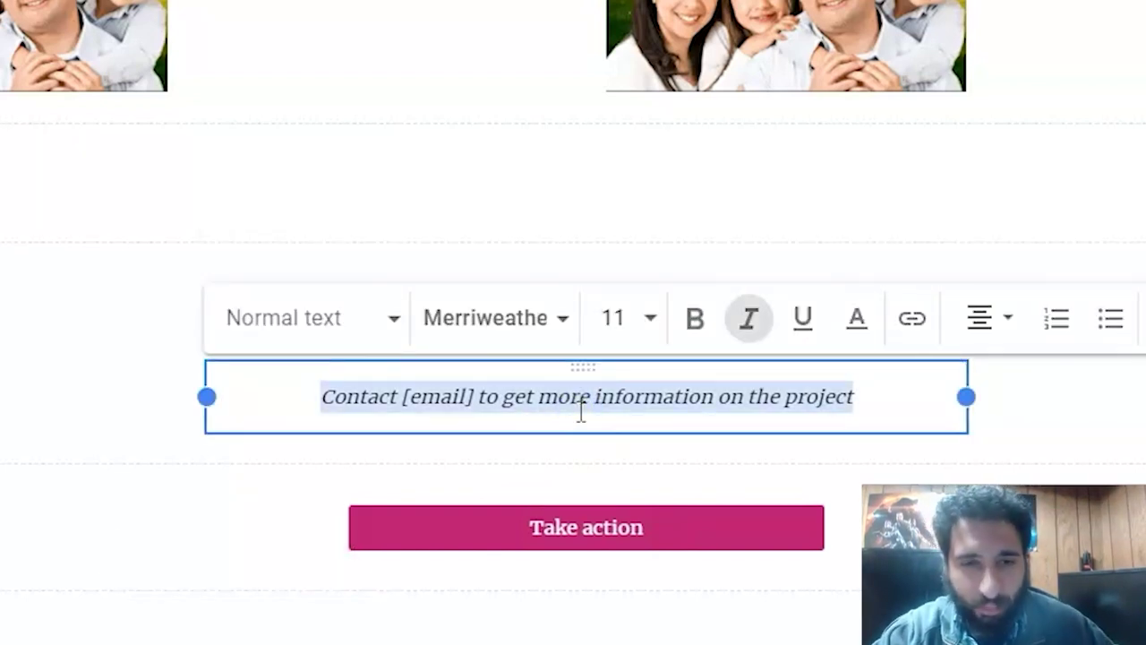
text(this will show you)
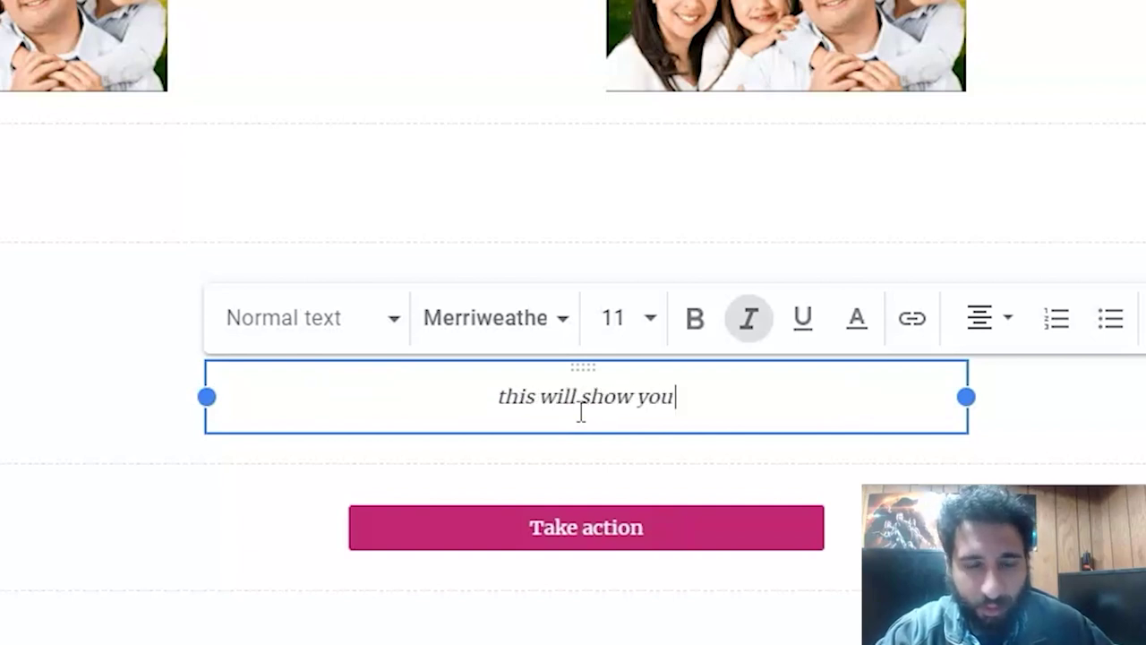
text( an indepth course on how to recon)
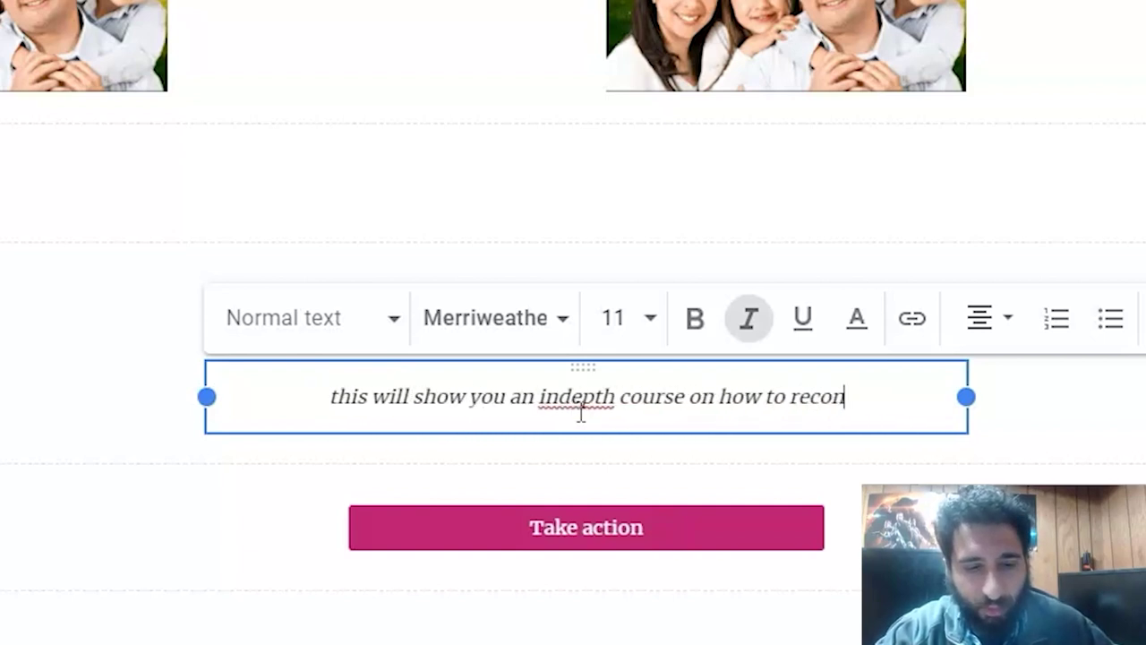
text(dition your battery)
right_click(488, 406)
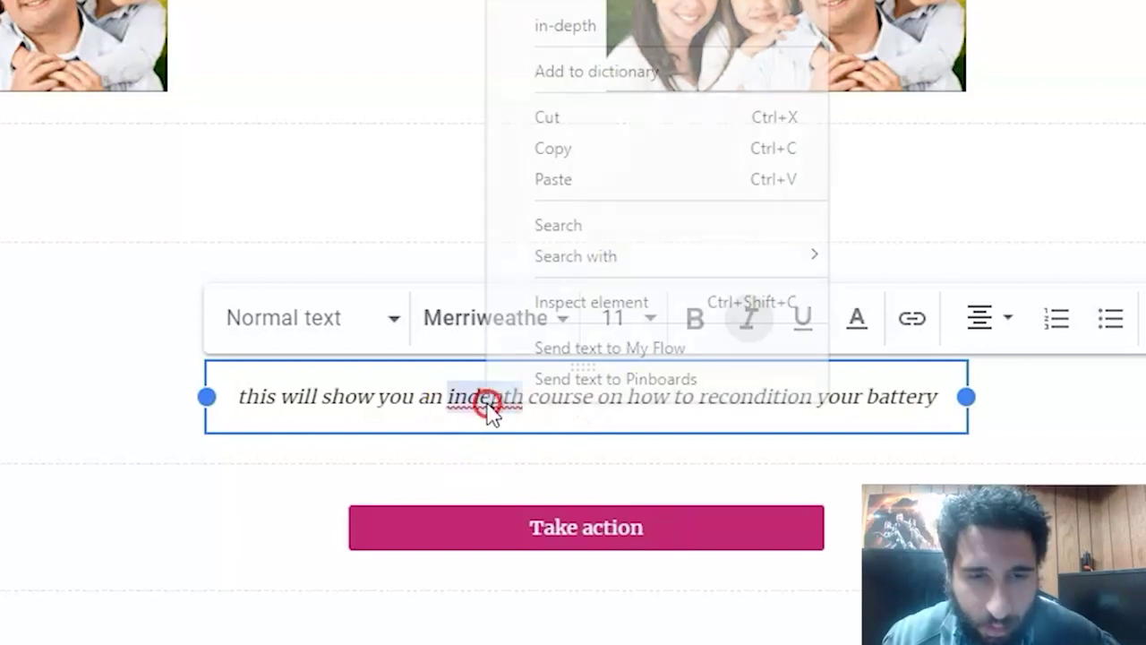
click(556, 26)
click(536, 537)
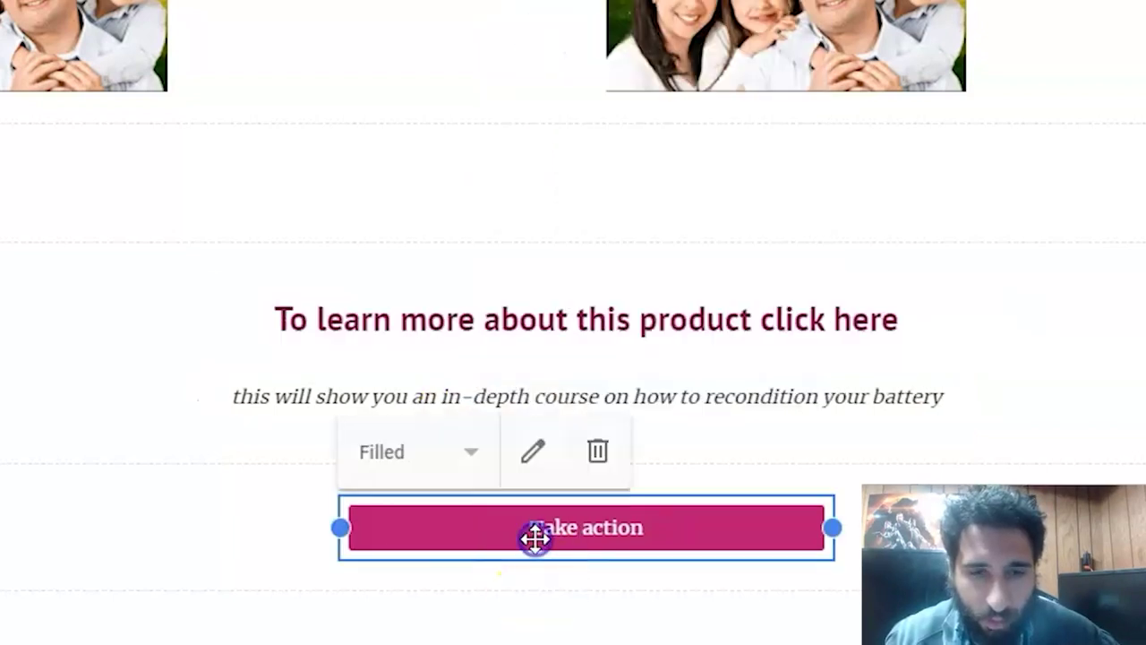
click(533, 454)
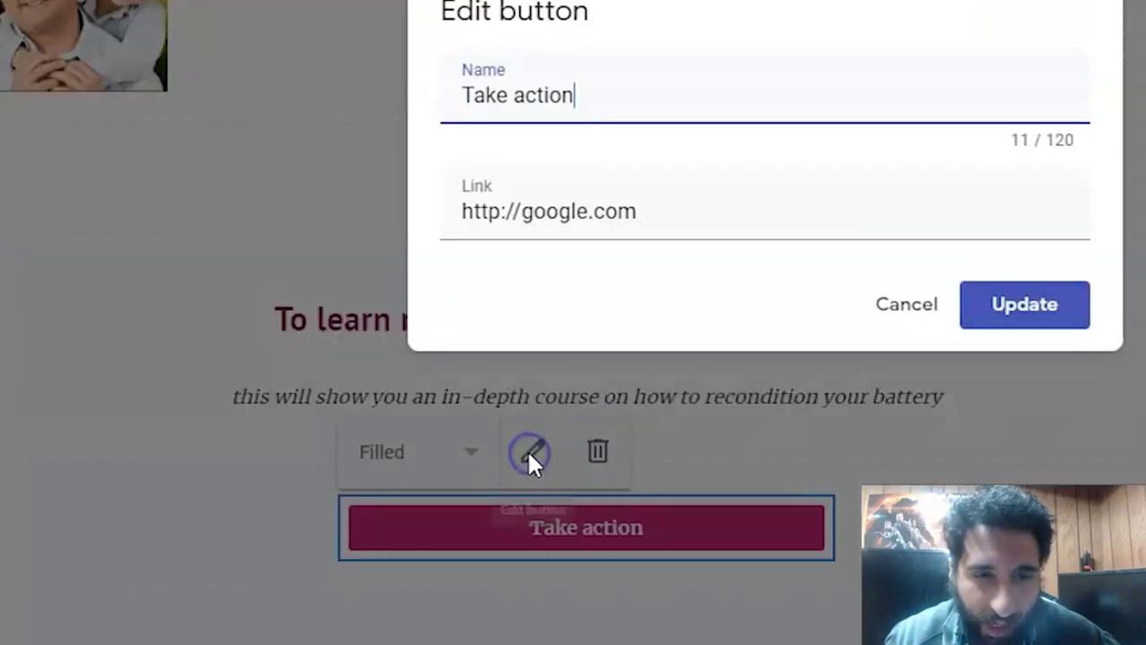
triple_click(648, 212)
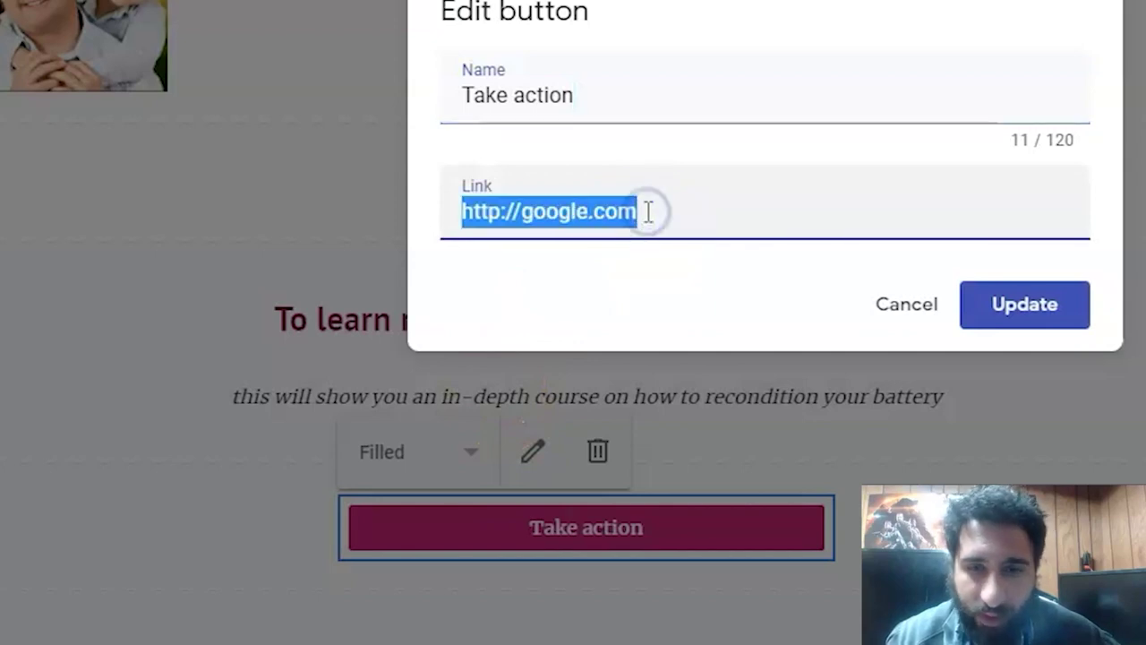
key(BackSpace)
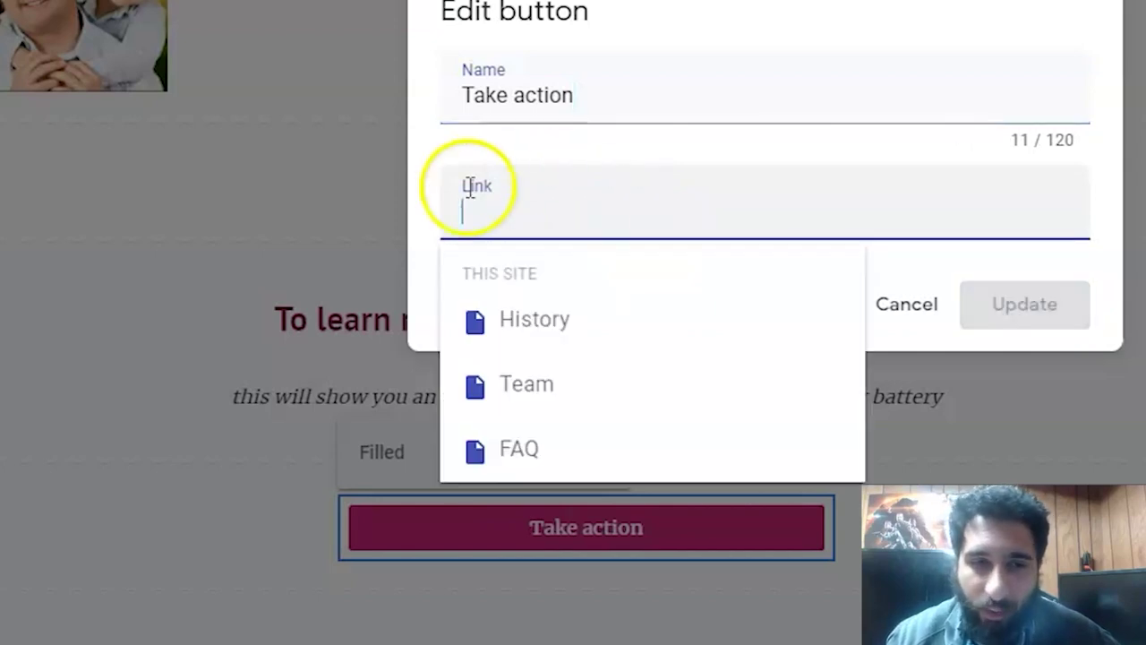
click(356, 249)
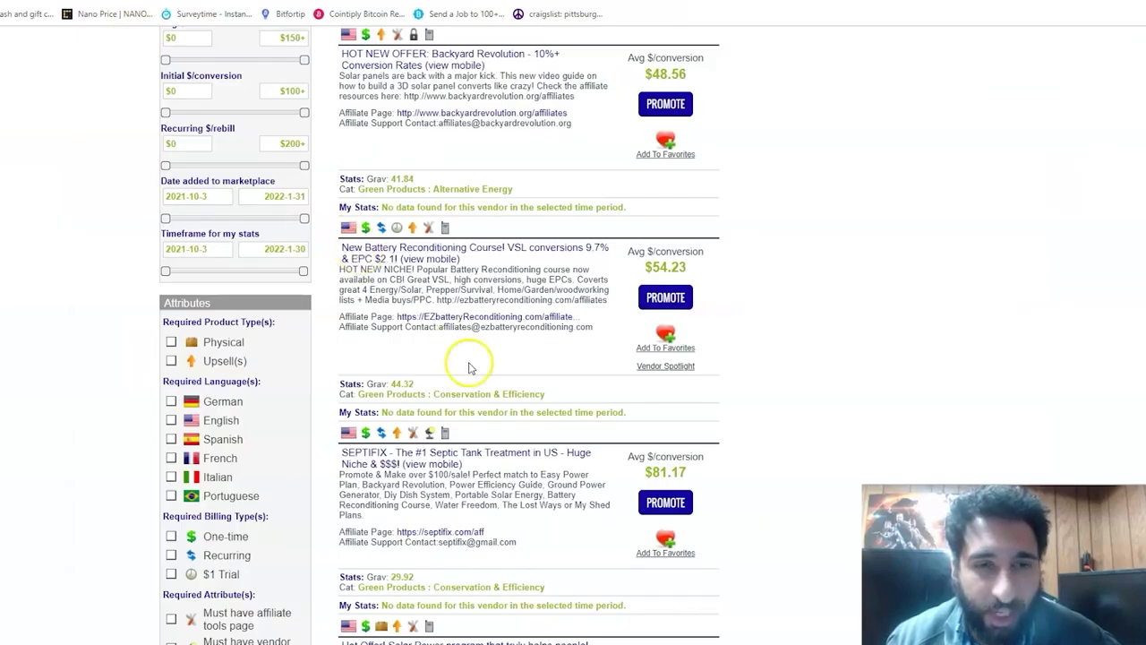
Switch to the ClickBank marketplace, generate a HopLink for the New Battery Reconditioning Course offer and copy it.
click(663, 298)
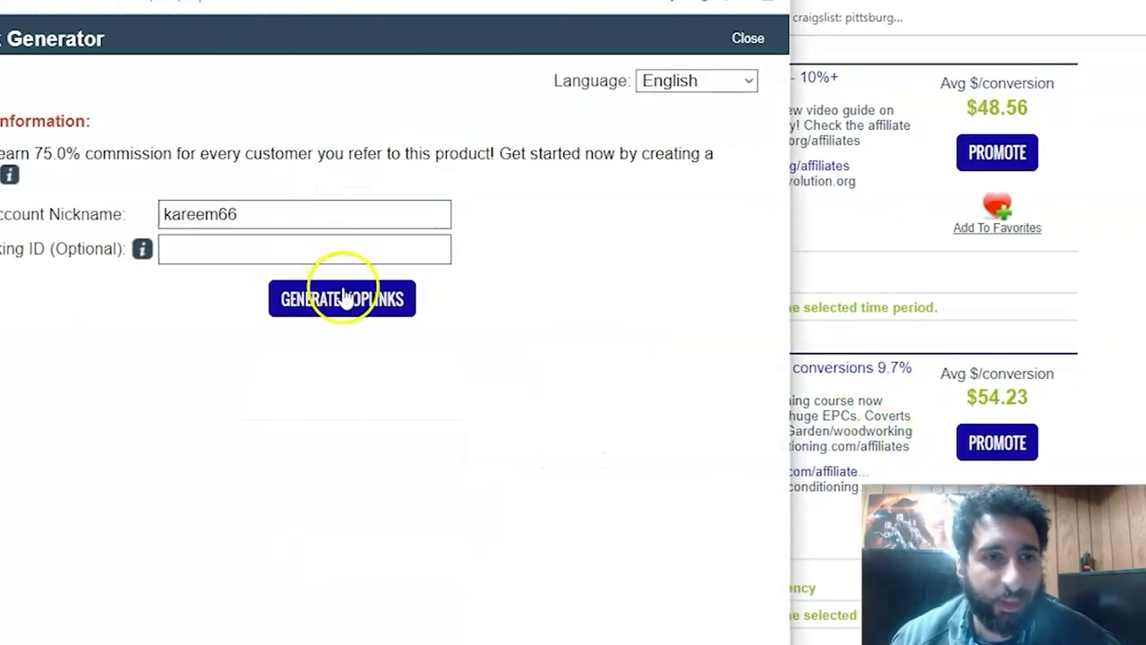
click(345, 297)
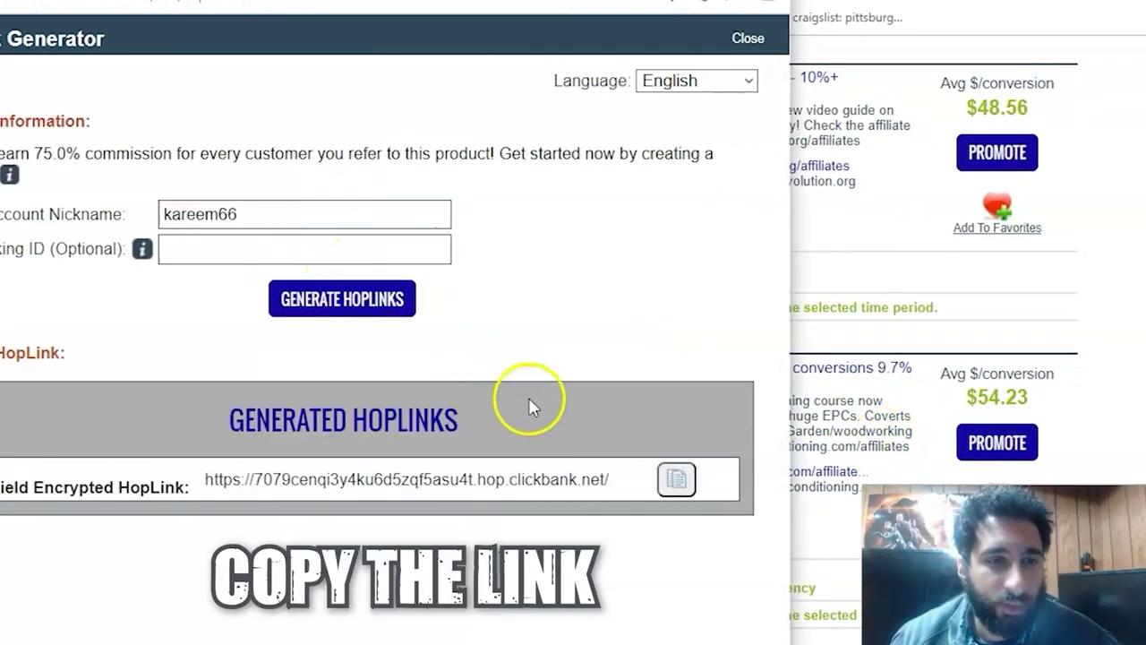
click(677, 483)
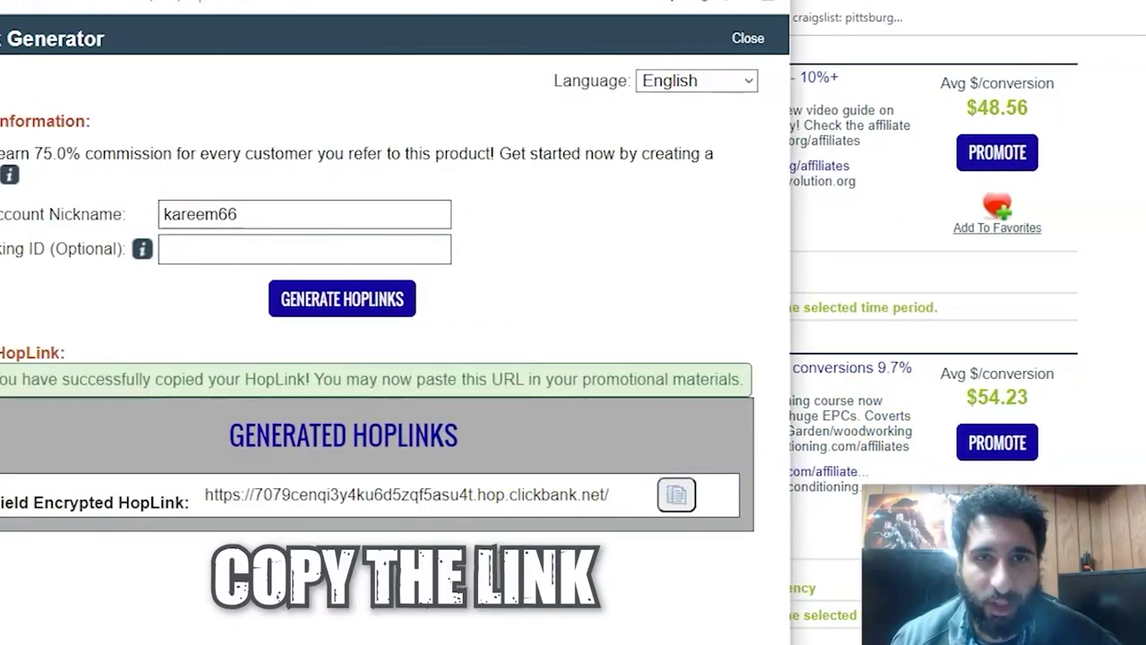
click(1044, 30)
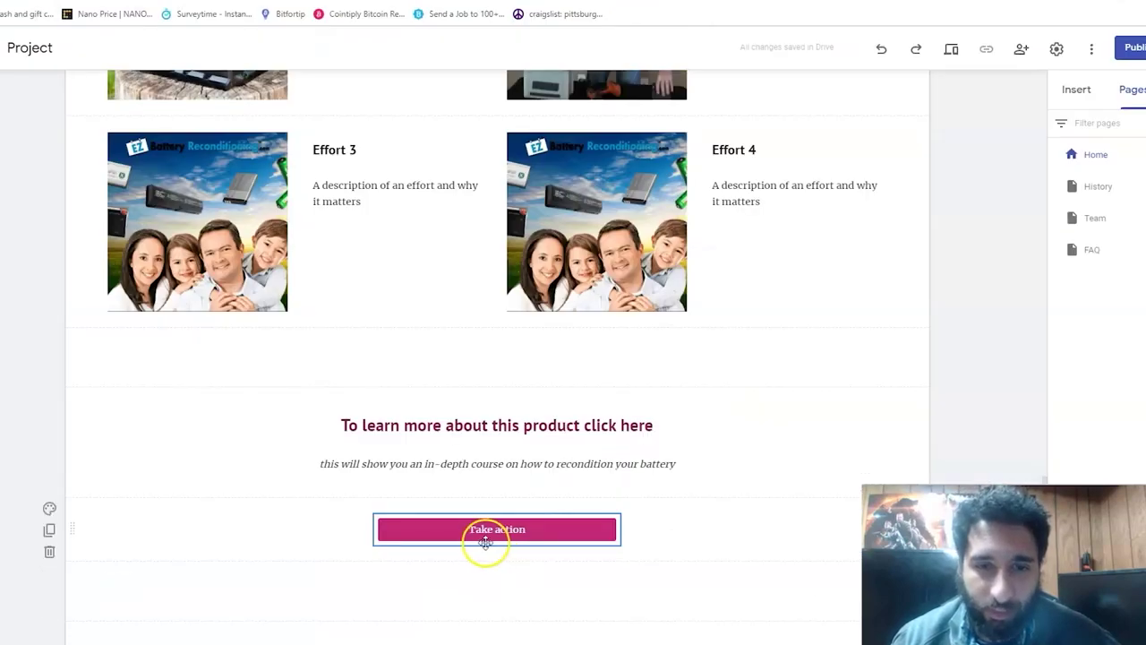
Replace the "Take action" button's link in Google Sites with the copied HopLink.
click(485, 539)
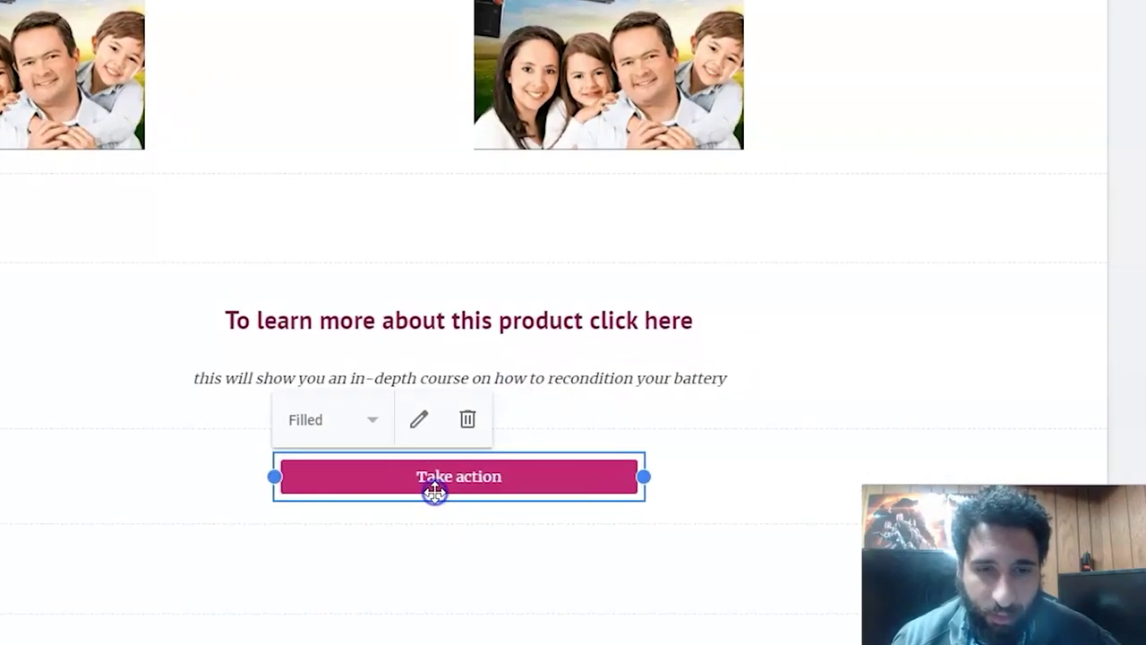
click(436, 439)
triple_click(461, 231)
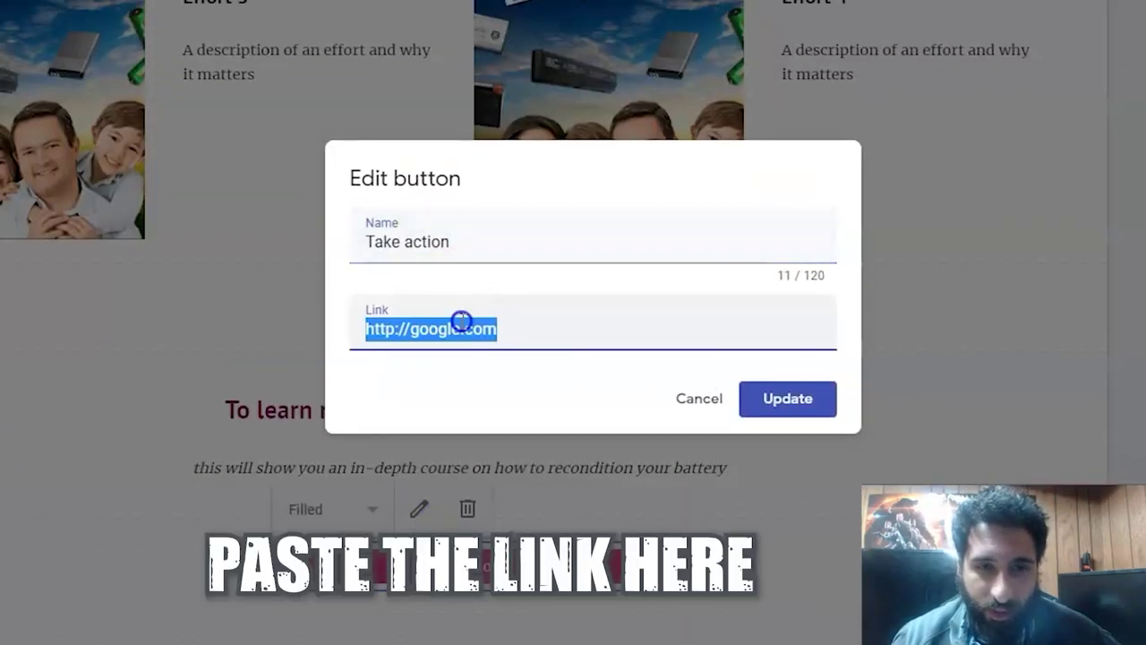
key(ctrl+v)
click(783, 400)
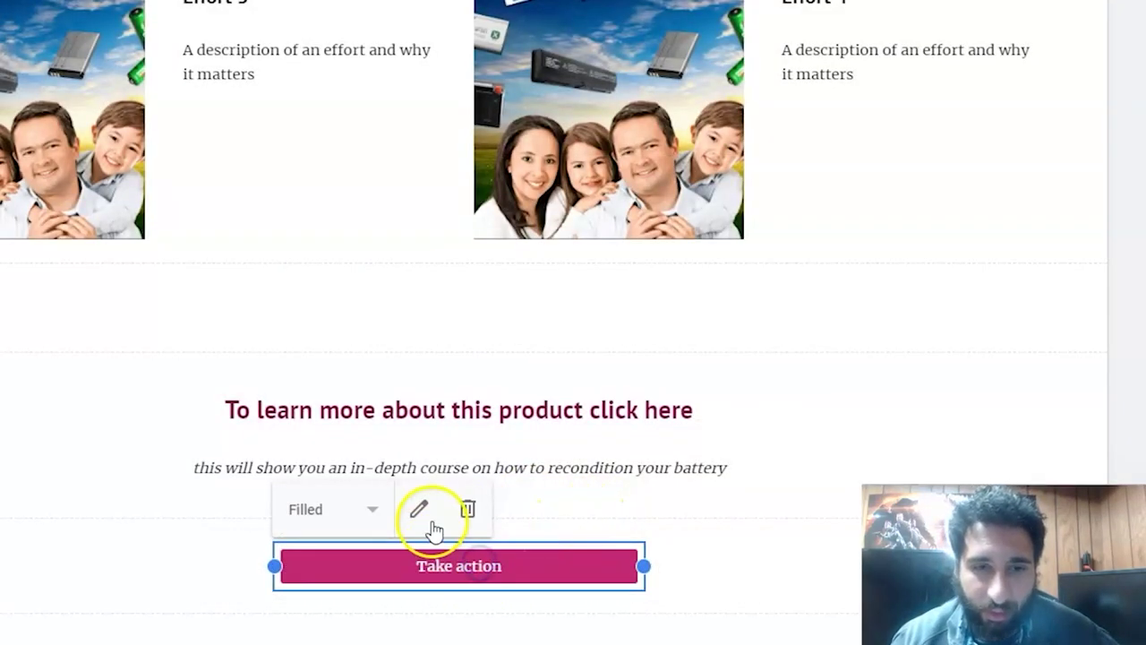
Rename the "Take action" button to "Get my course".
click(431, 522)
drag(475, 230, 269, 203)
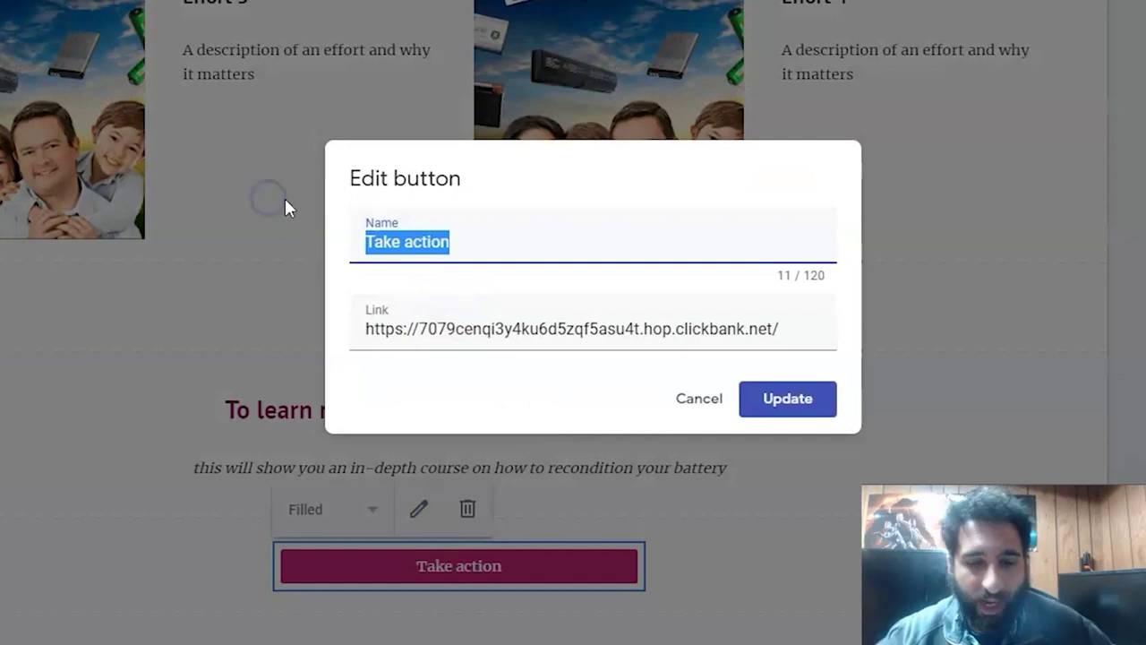
text(Get my cou)
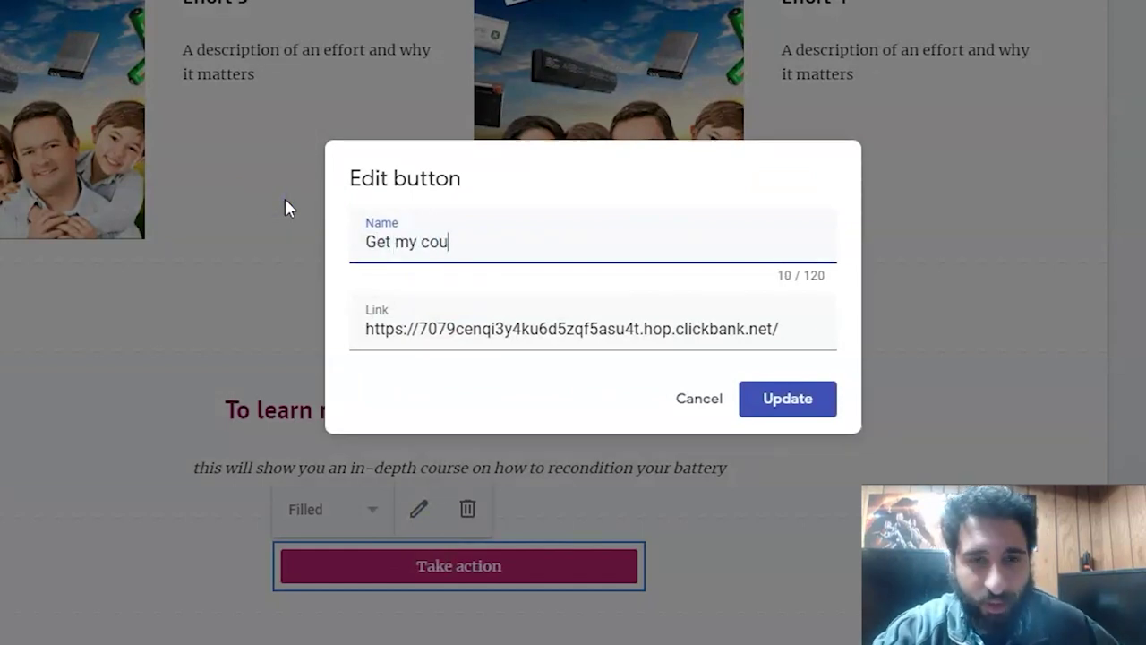
text(rse)
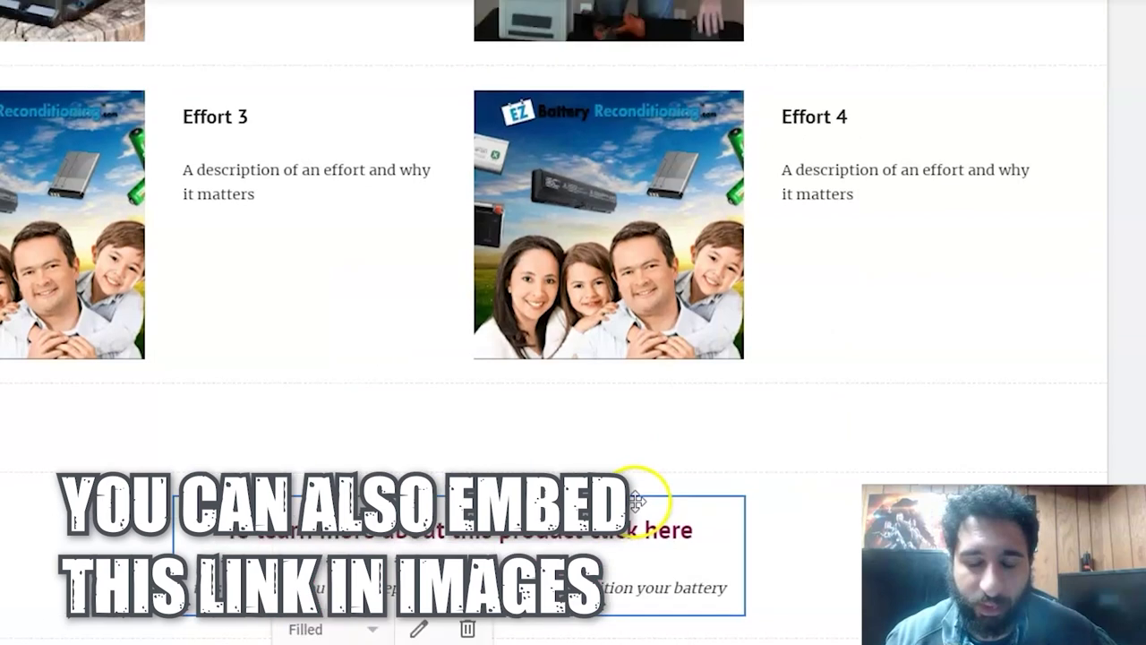
Open the link settings of the Effort 4 family image.
scroll(639, 537, up, 1)
click(647, 339)
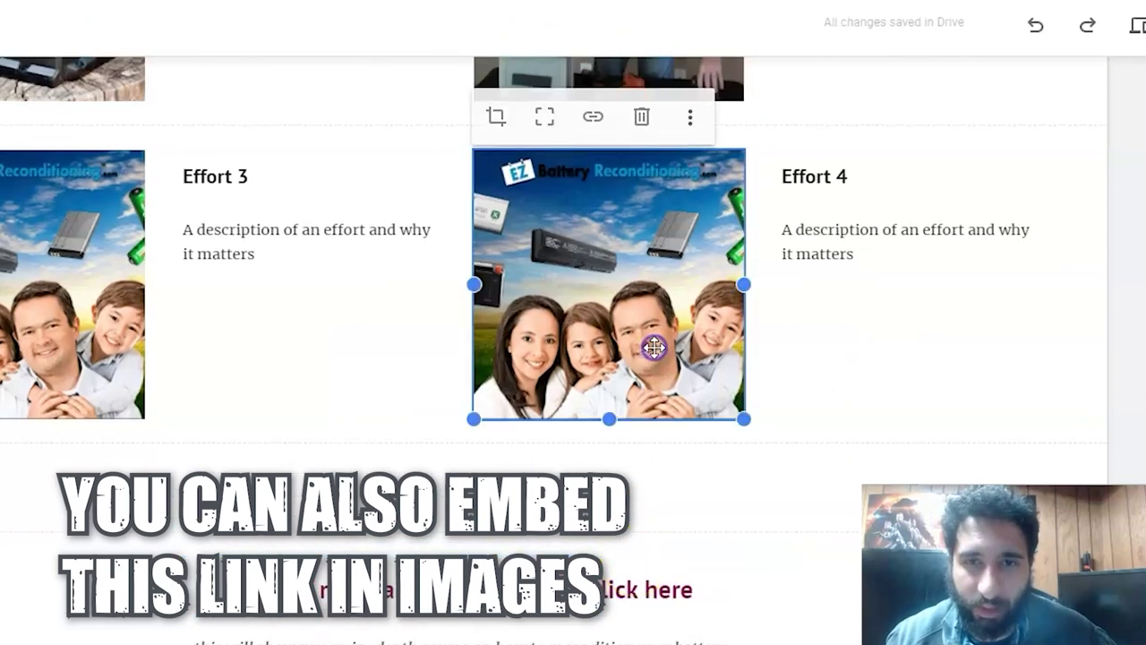
click(596, 117)
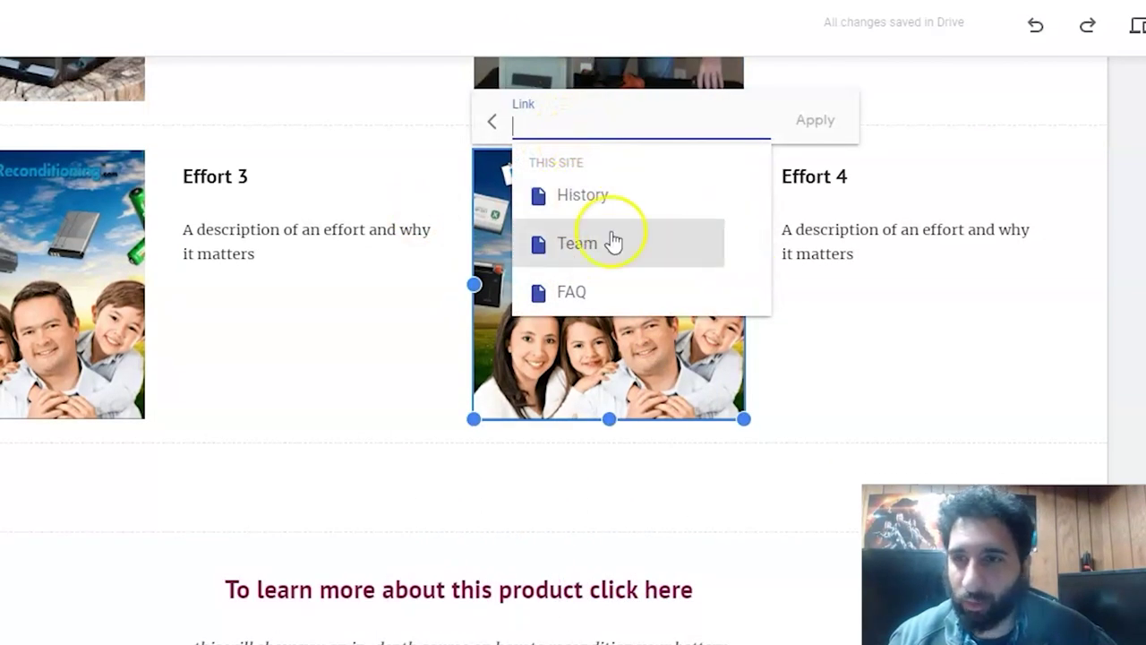
Rename the History page to "Product description".
scroll(555, 358, up, 1)
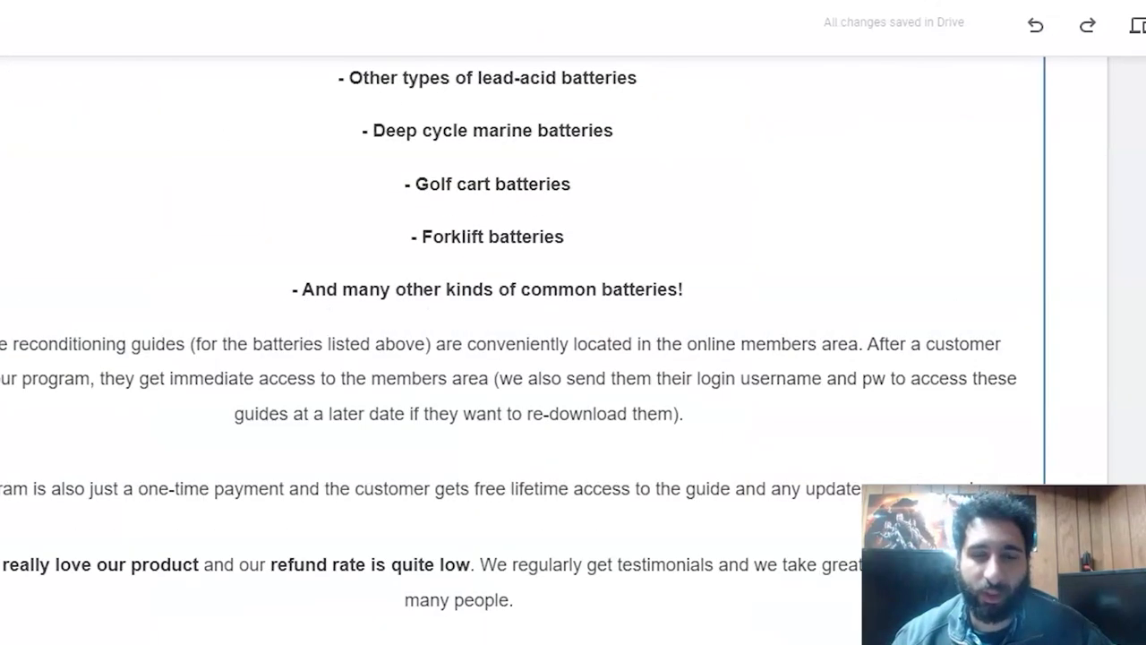
scroll(522, 430, up, 8)
scroll(522, 430, up, 5)
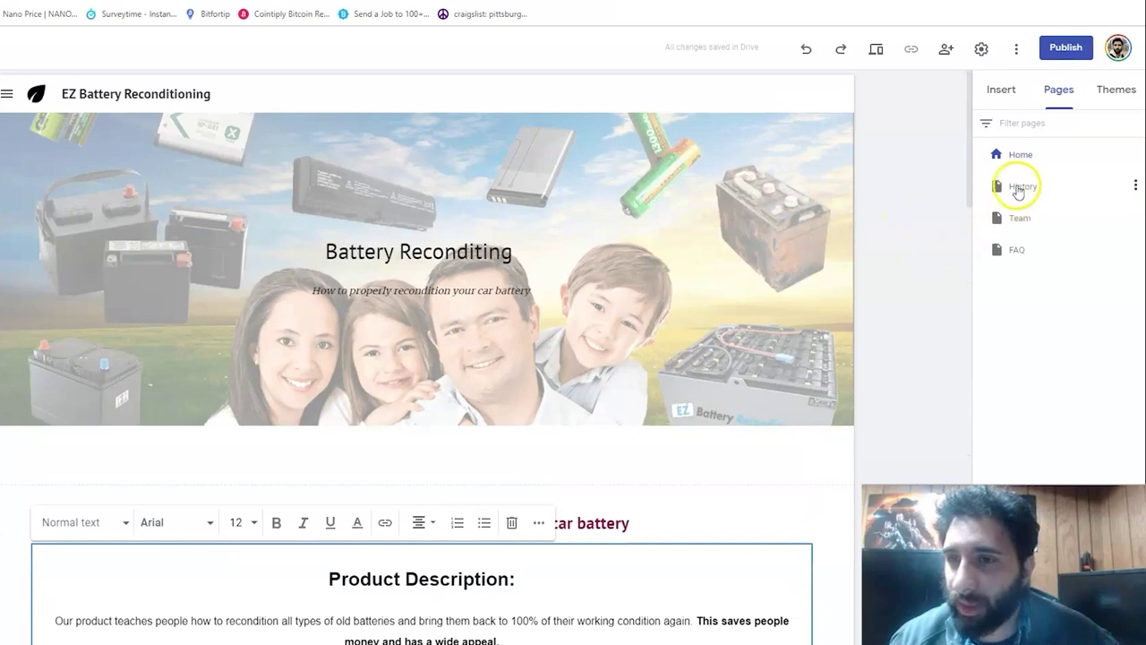
click(1136, 187)
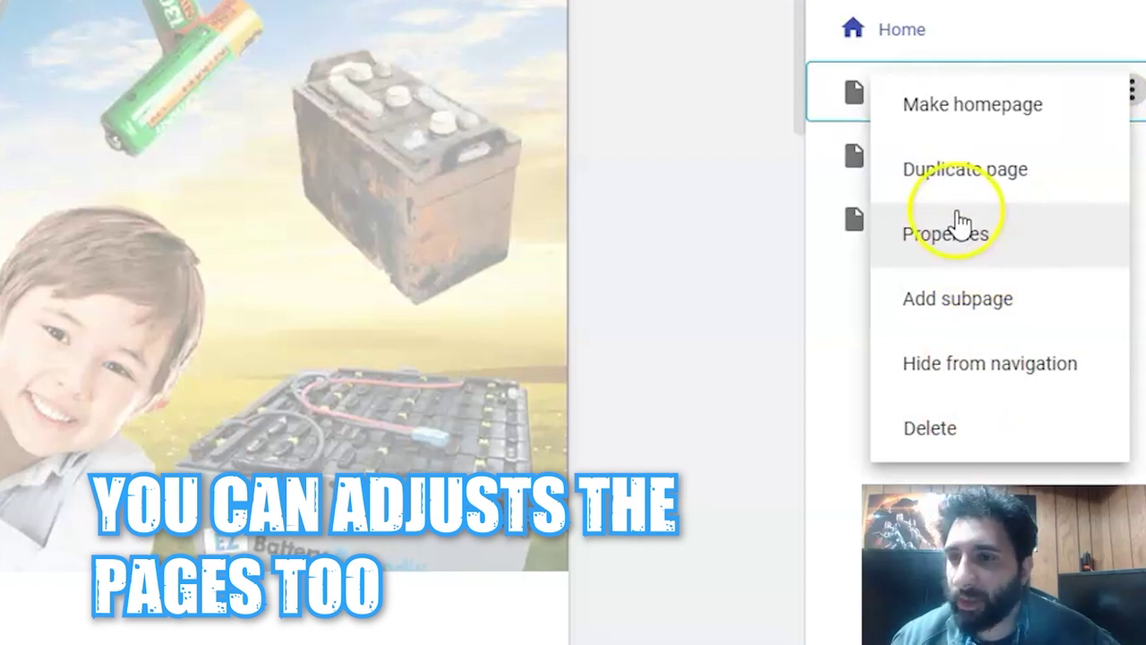
click(923, 255)
drag(550, 220, 291, 202)
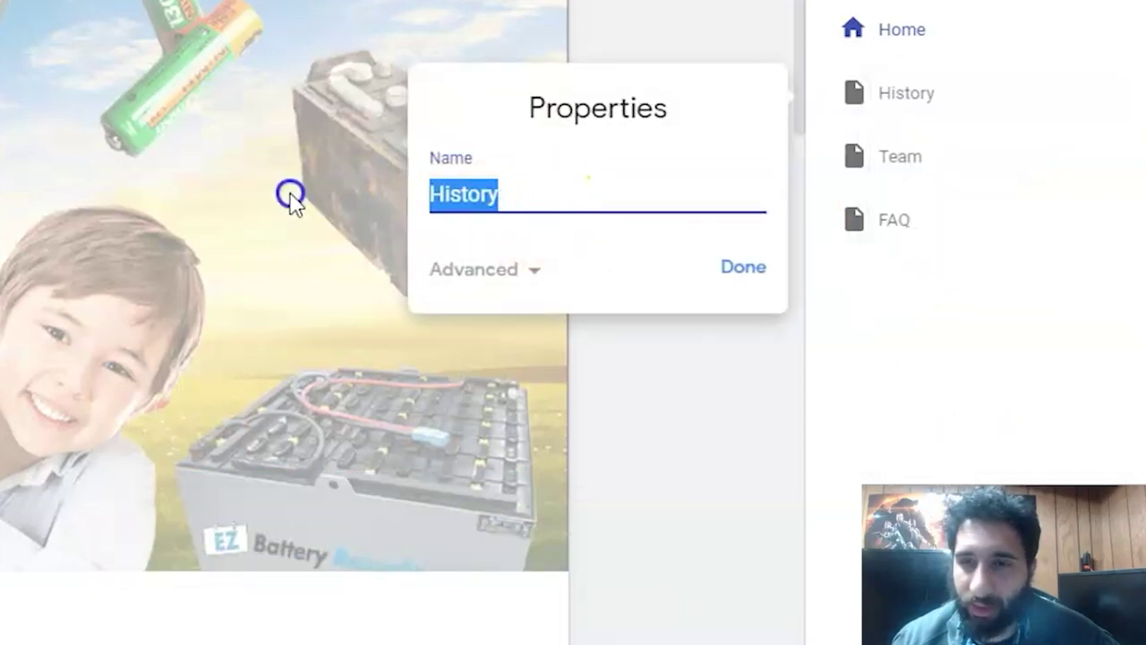
text(Product description)
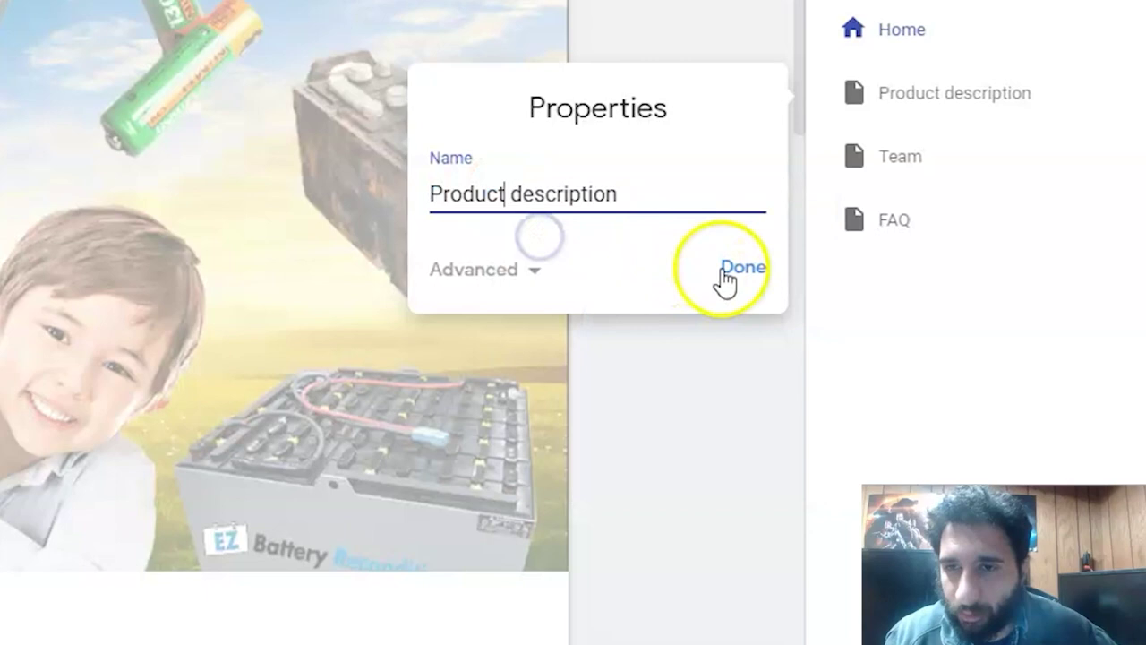
click(722, 267)
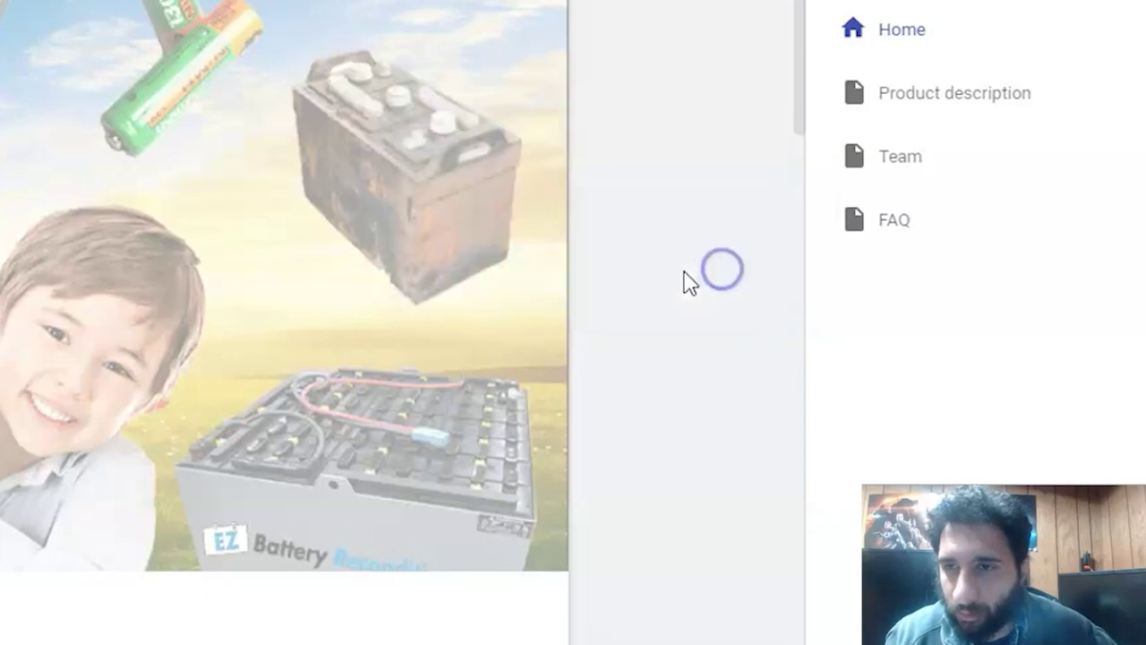
View the Team and Product description pages, and return to the Home page.
click(942, 179)
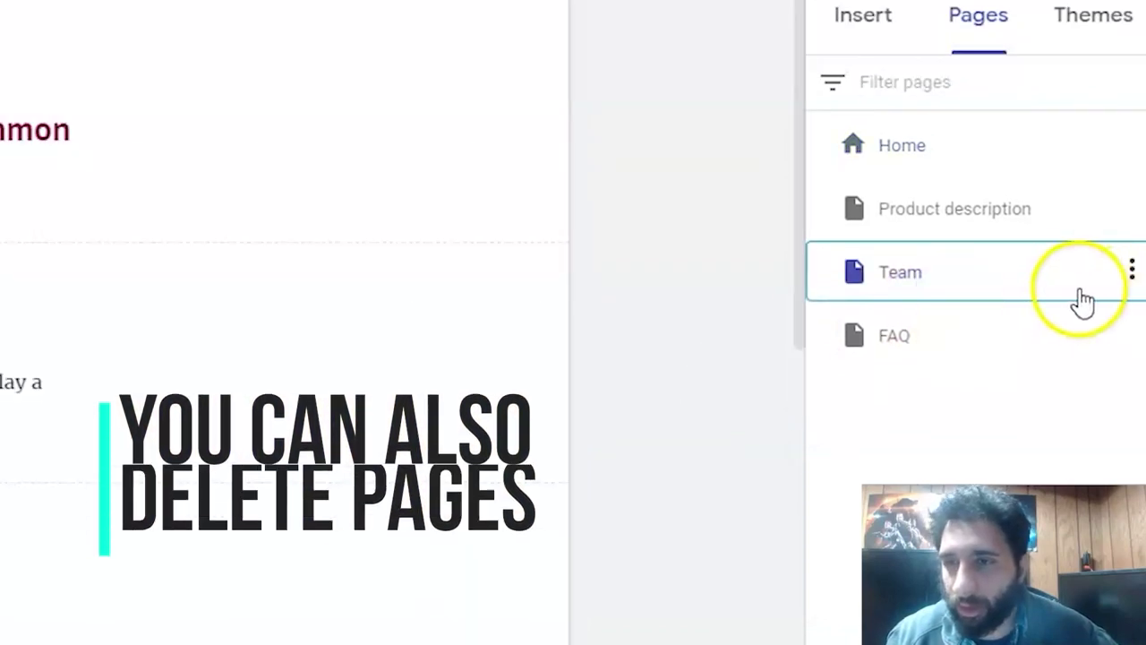
click(942, 96)
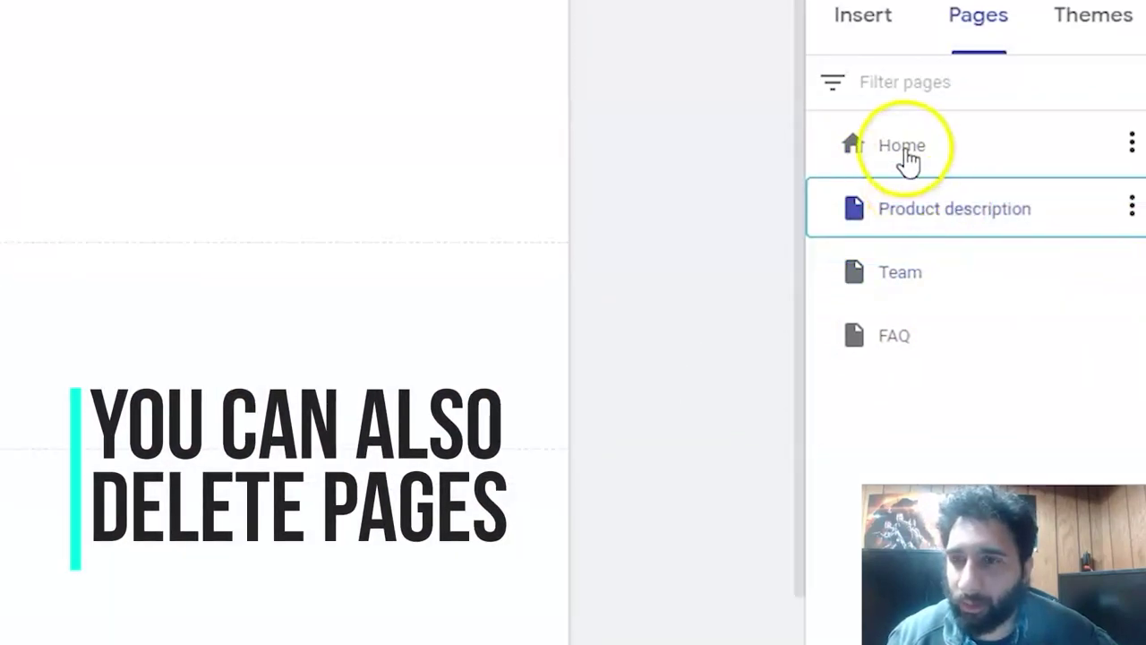
click(903, 149)
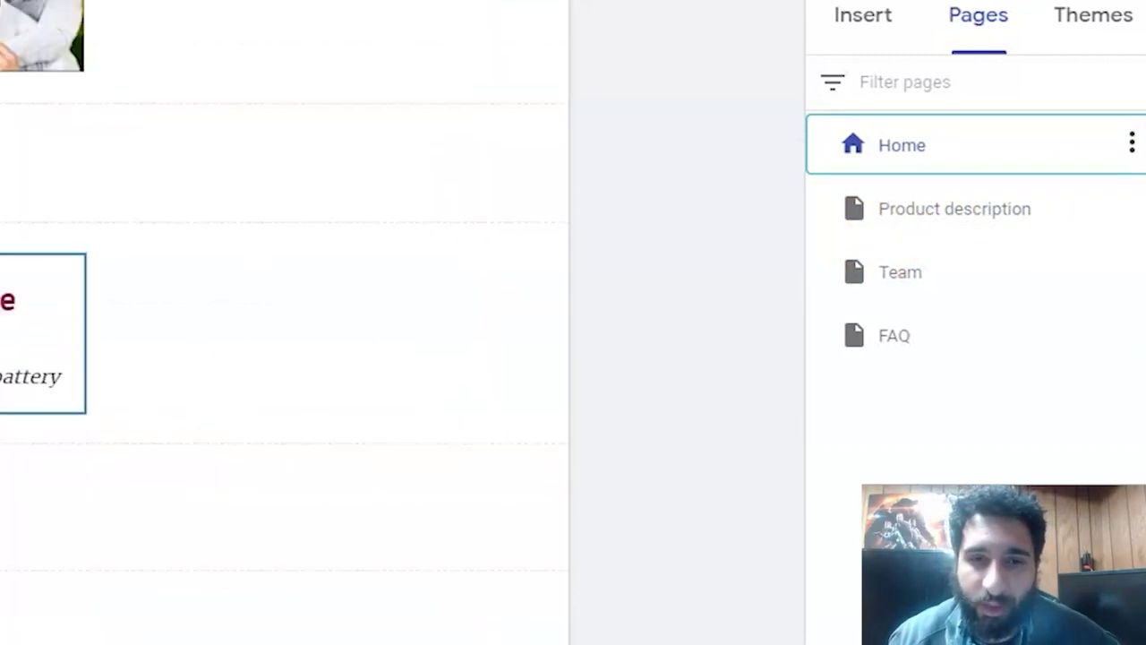
Delete the Team and FAQ pages from the site.
click(1134, 266)
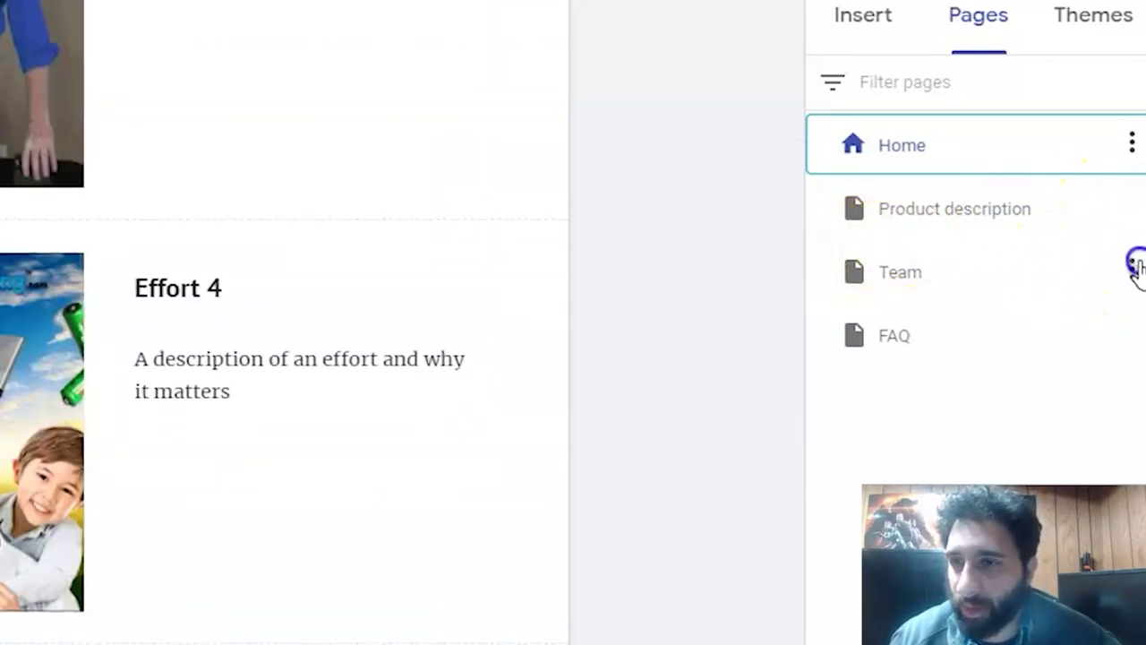
click(944, 387)
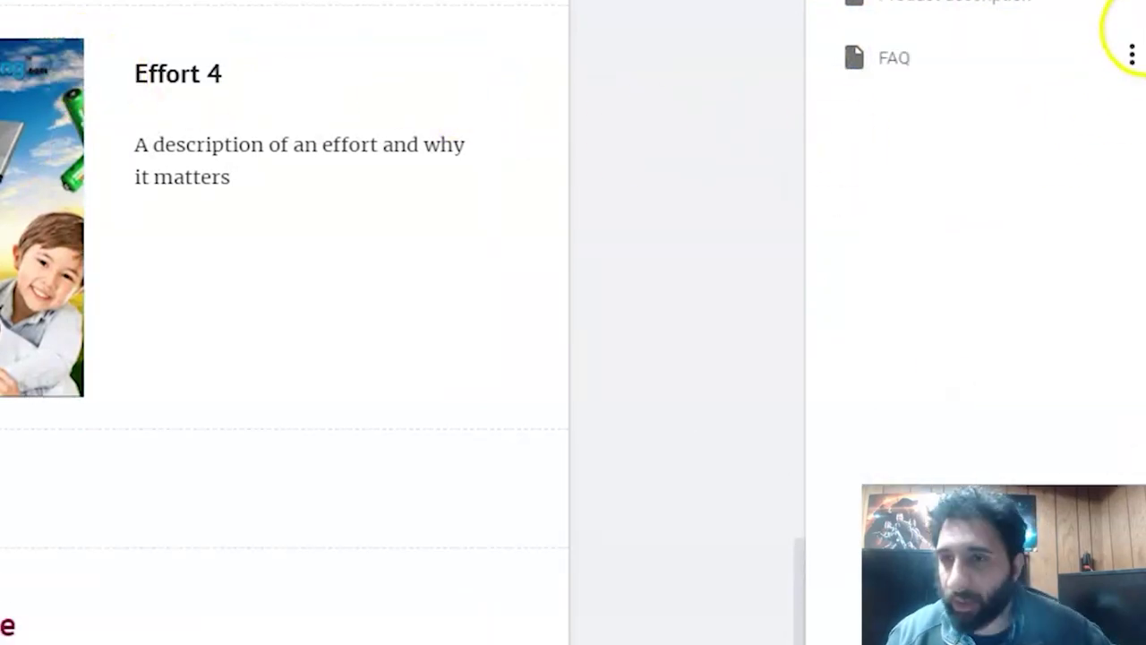
click(1132, 55)
click(929, 419)
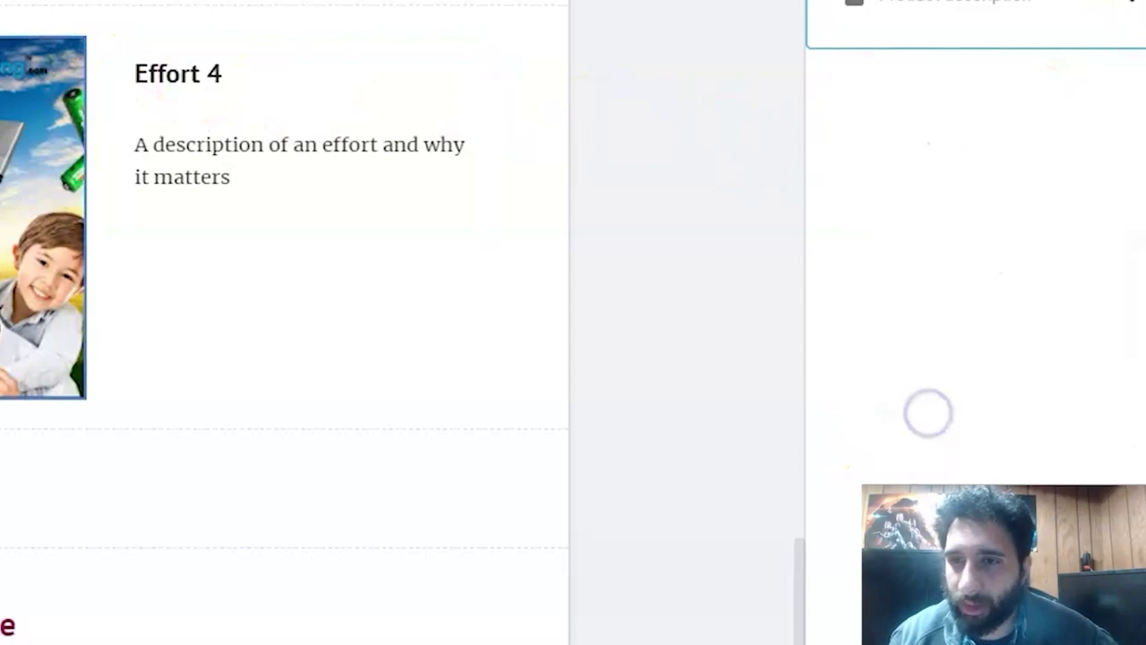
Open the site's settings for publishing to the web.
scroll(359, 269, up, 10)
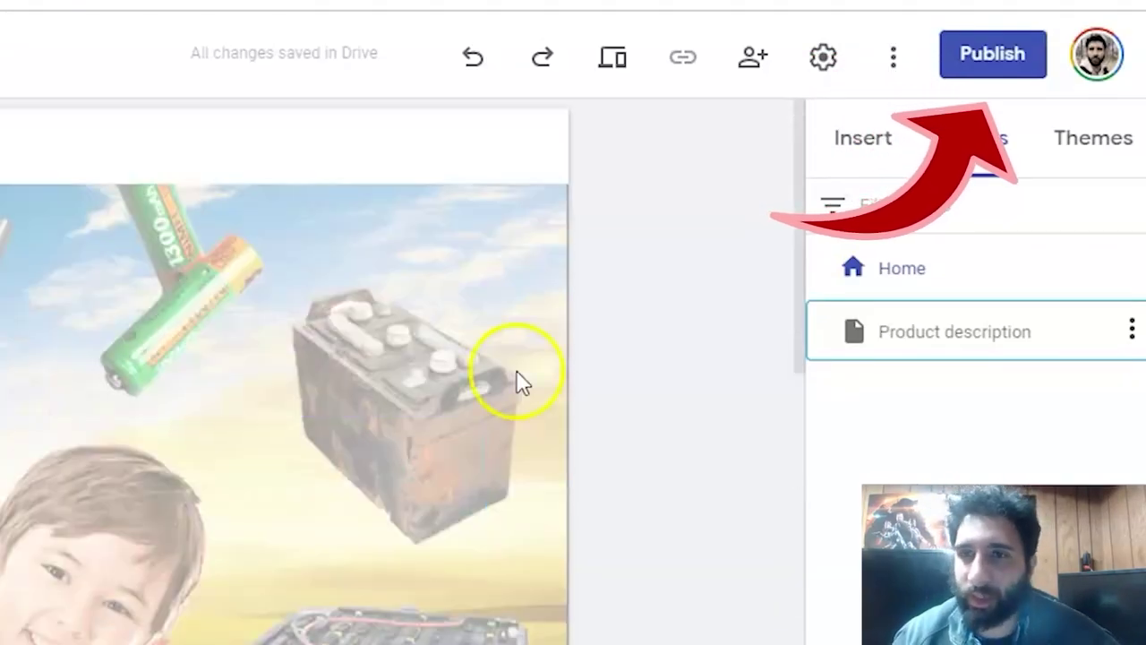
click(967, 72)
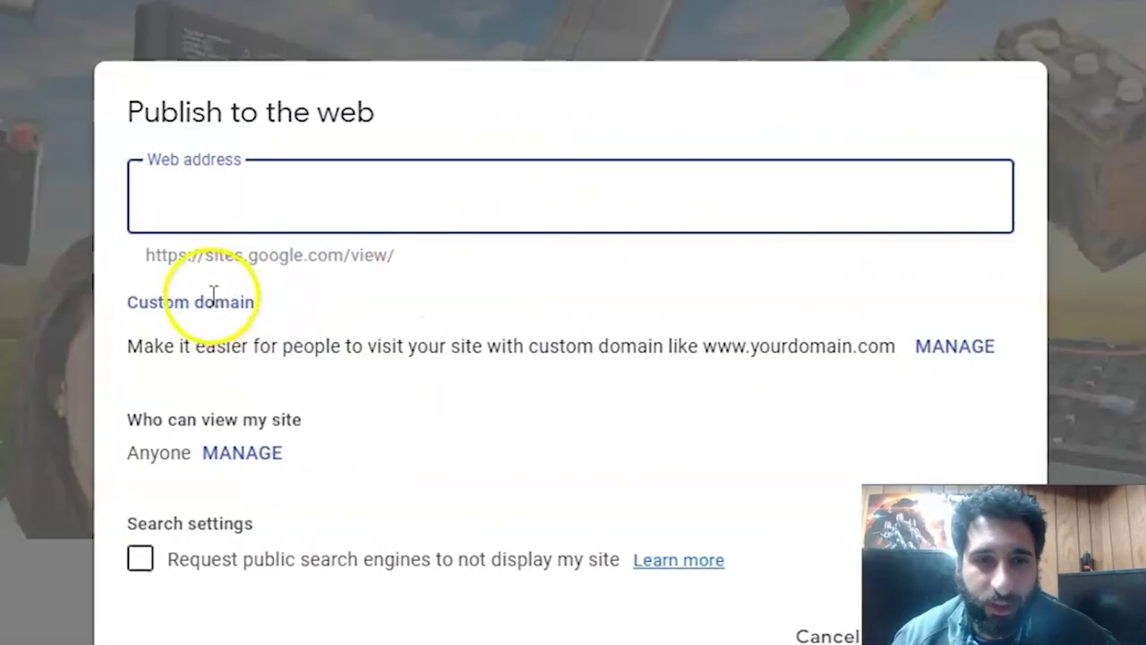